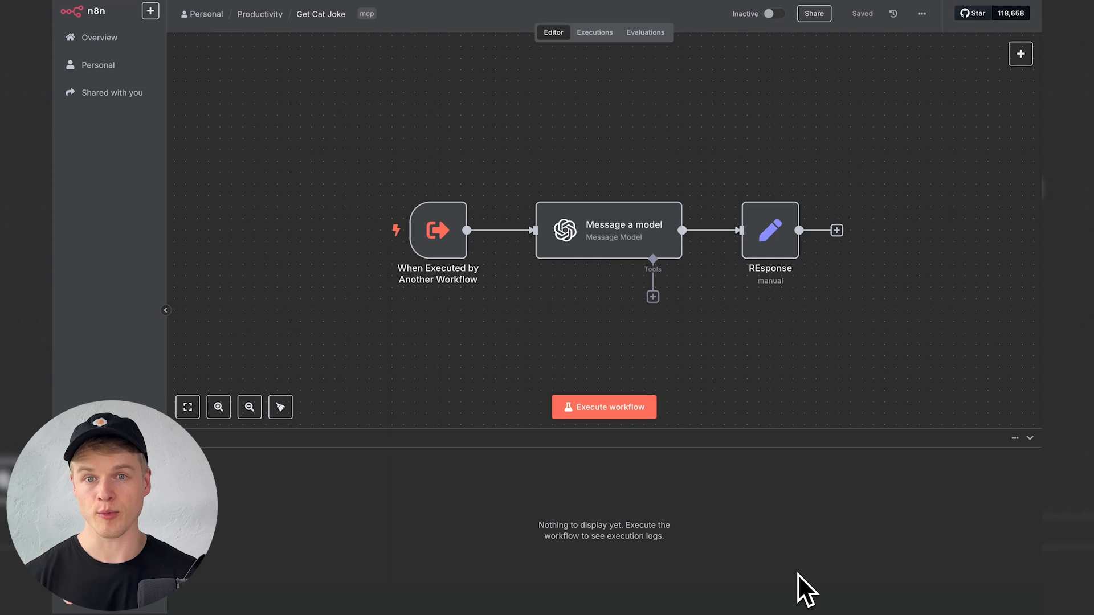
Switch to Cursor, open a new agent chat and ask it to use the n8n tools to launch cat jokes with cat name Adam
key(super+Tab)
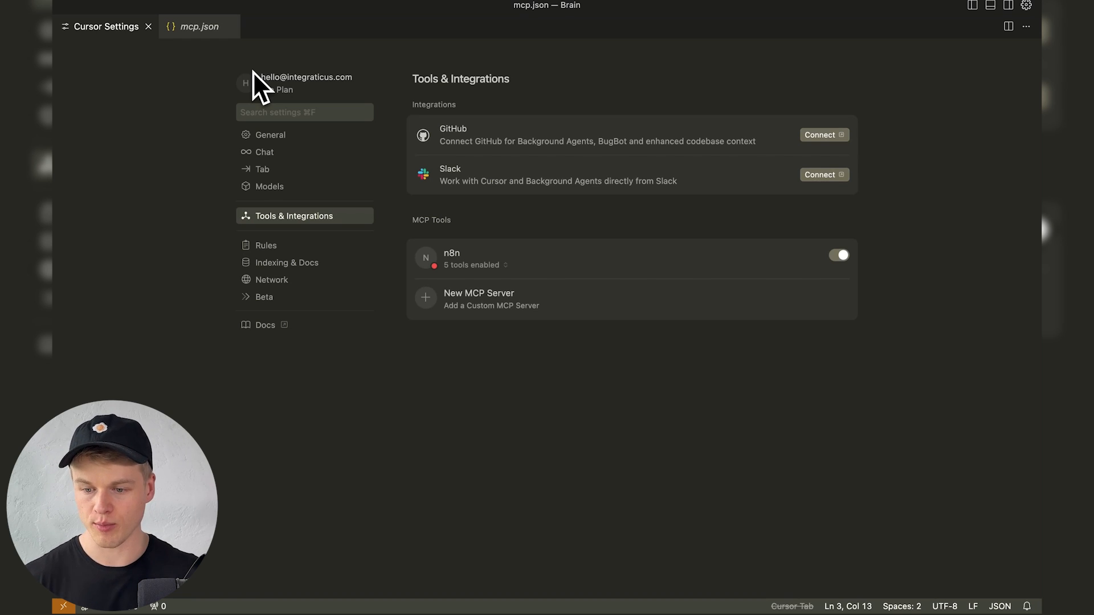
click(1007, 5)
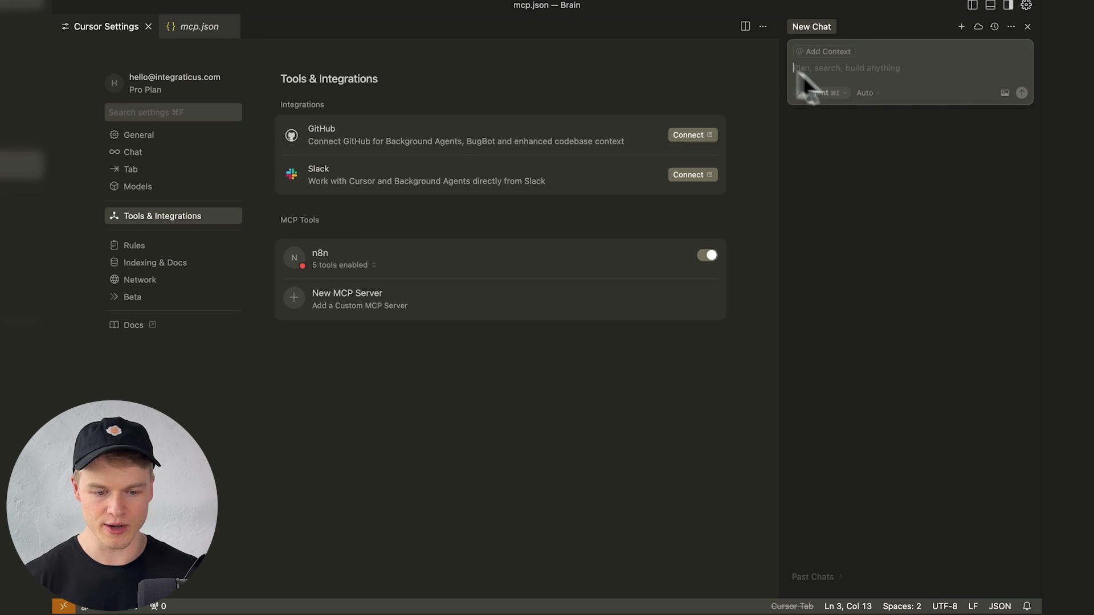
mouse_move(515, 244)
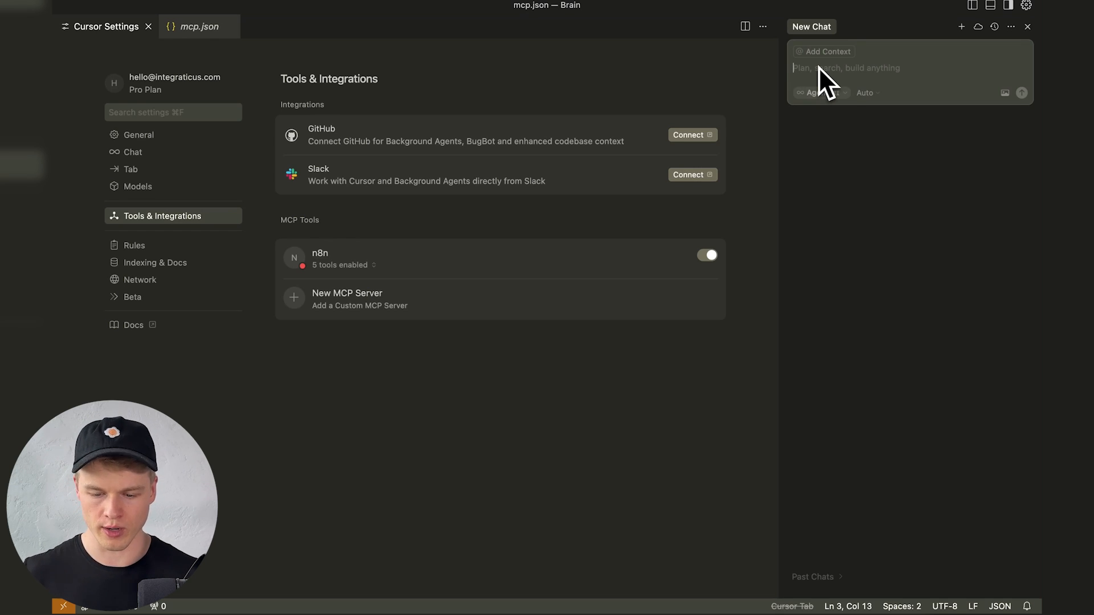
key(fn)
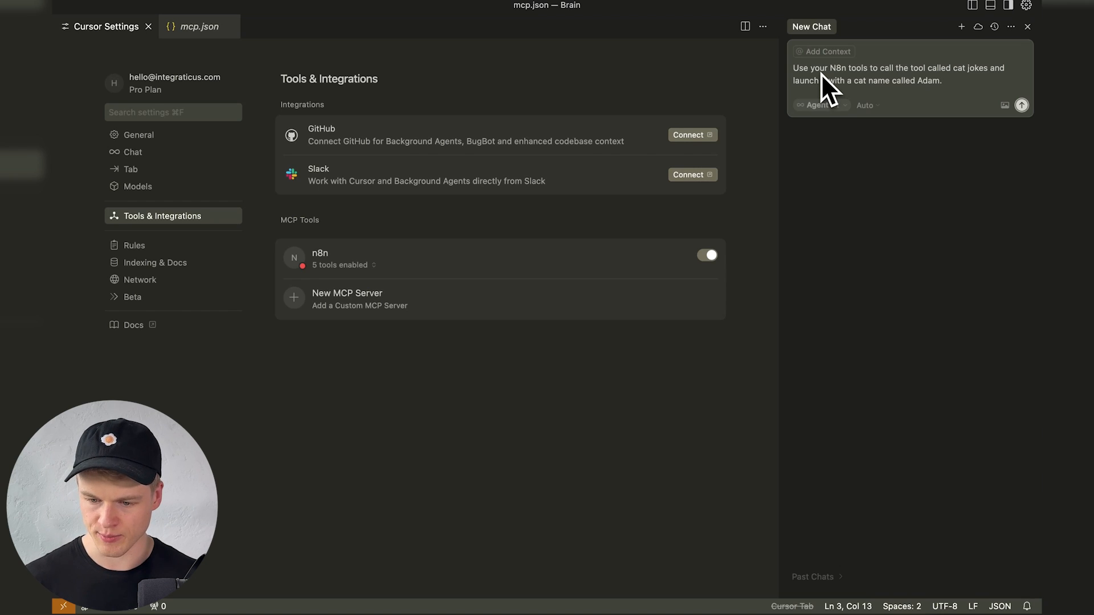
key(Return)
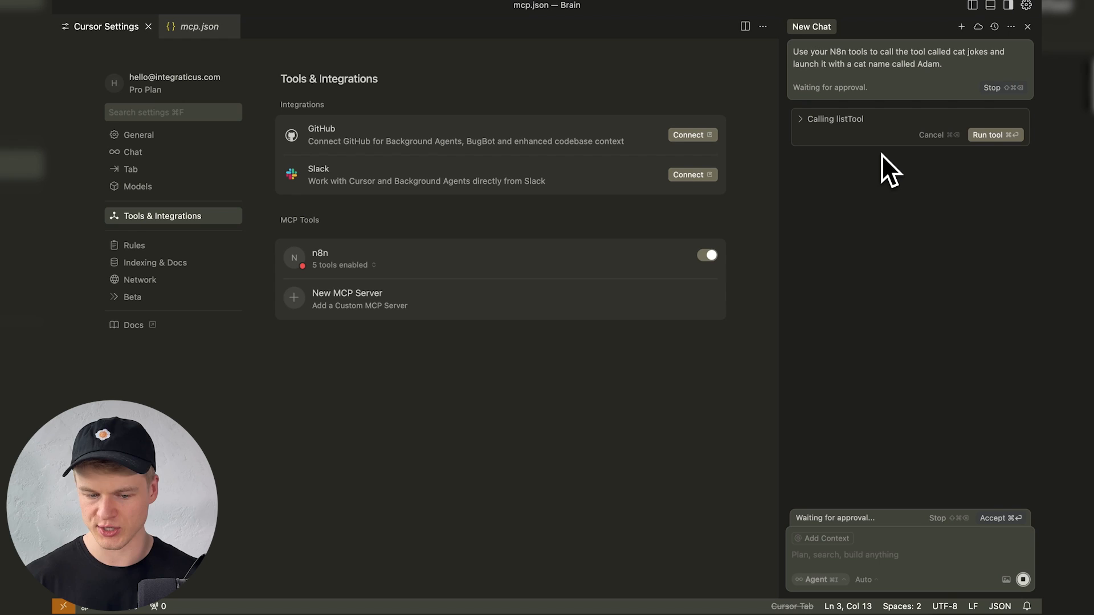
Check the listTool call's input, approve it and review the returned result
click(800, 119)
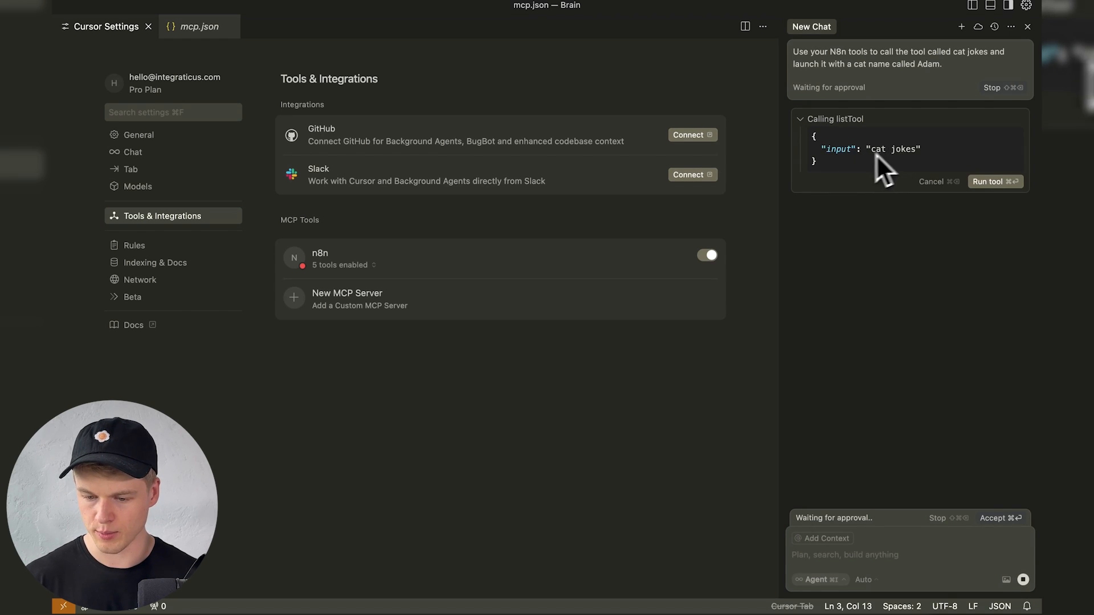
click(988, 181)
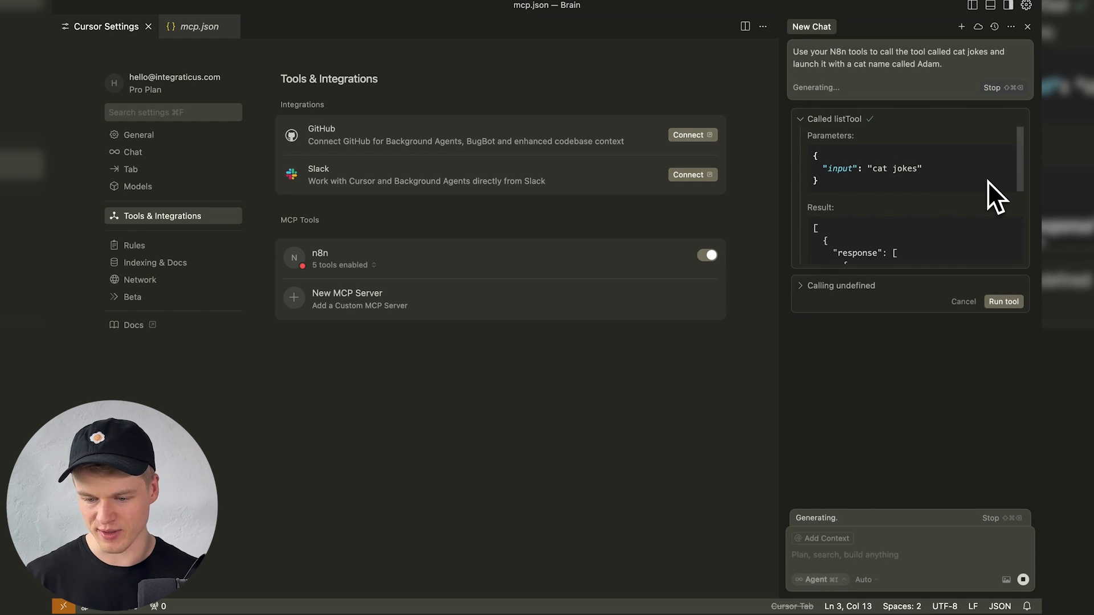
scroll(890, 226, down, 4)
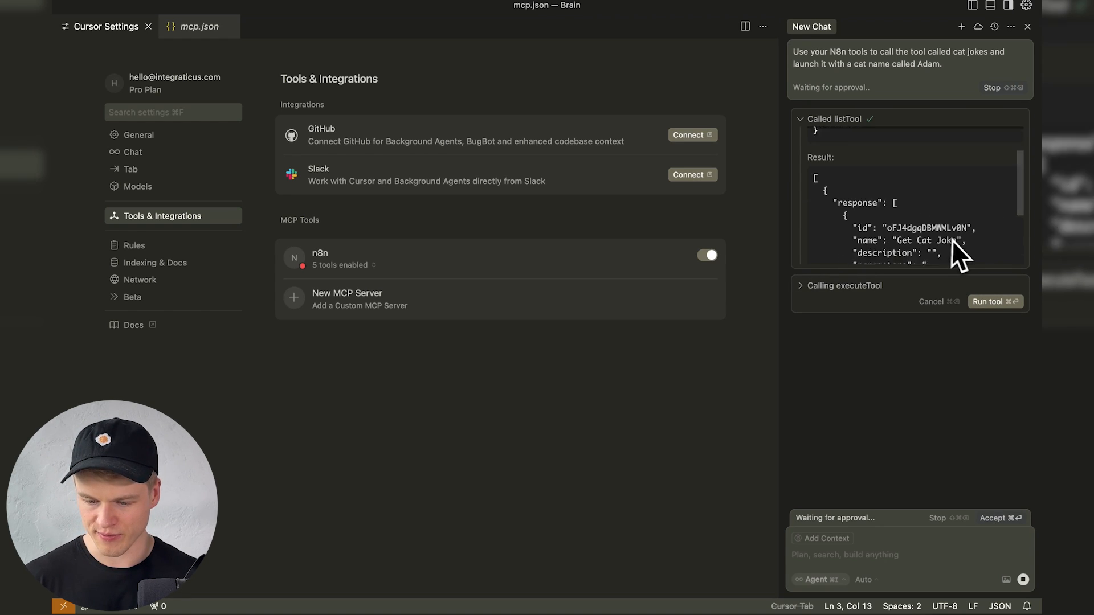
scroll(930, 197, down, 3)
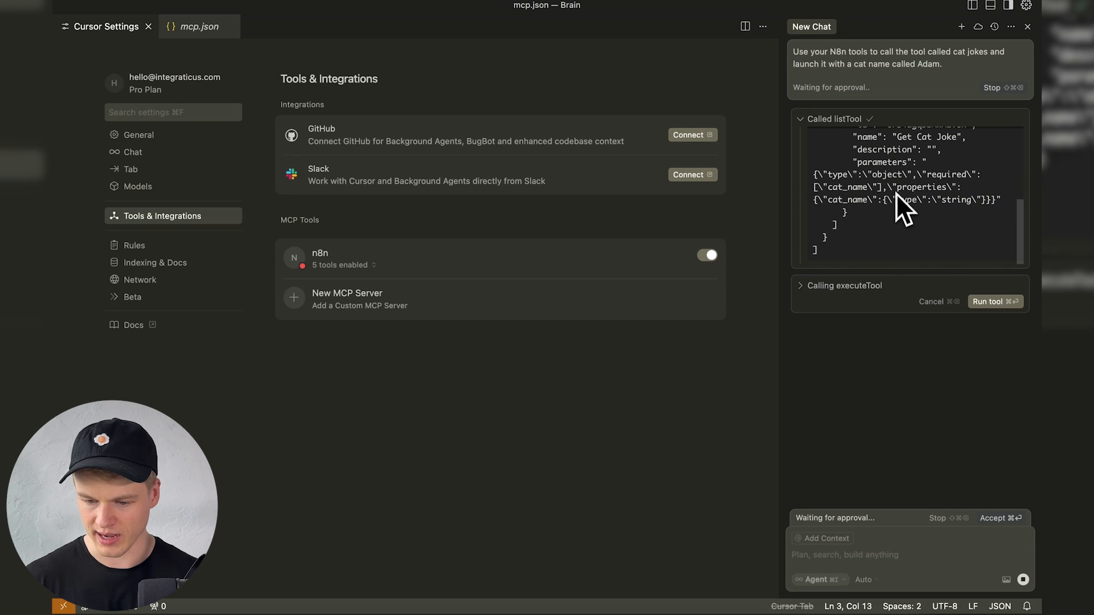
click(809, 120)
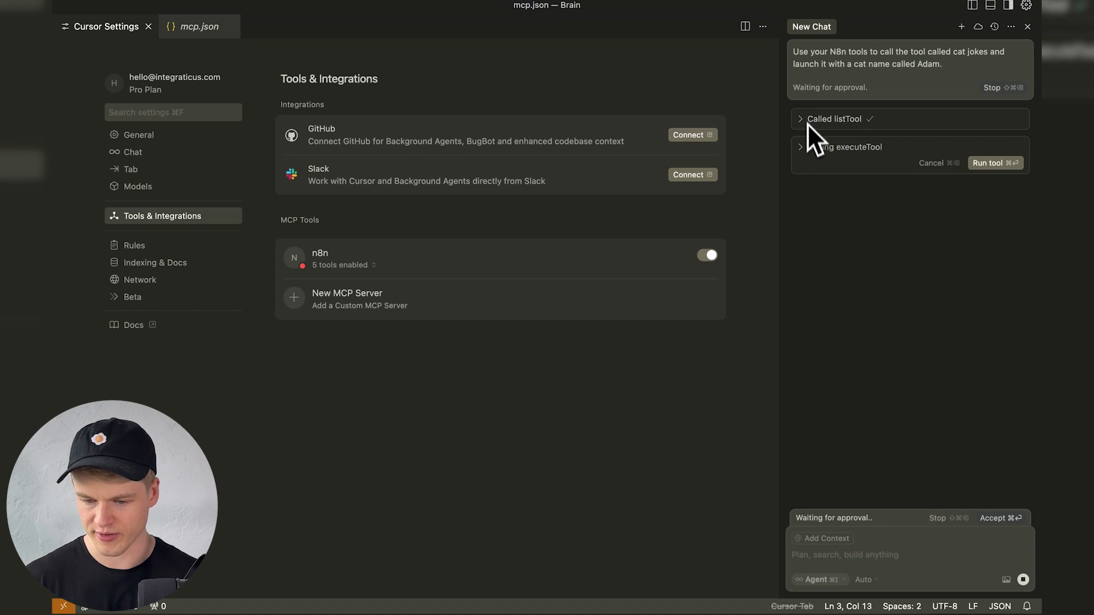
Approve the executeTool call and examine its parameters and returned response
click(1000, 164)
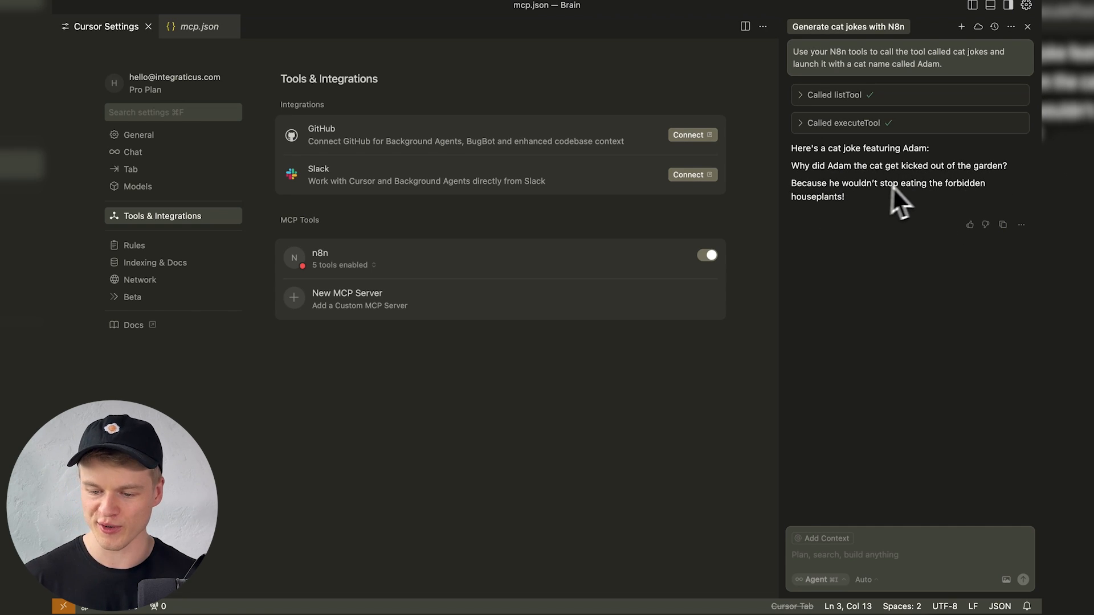
click(805, 125)
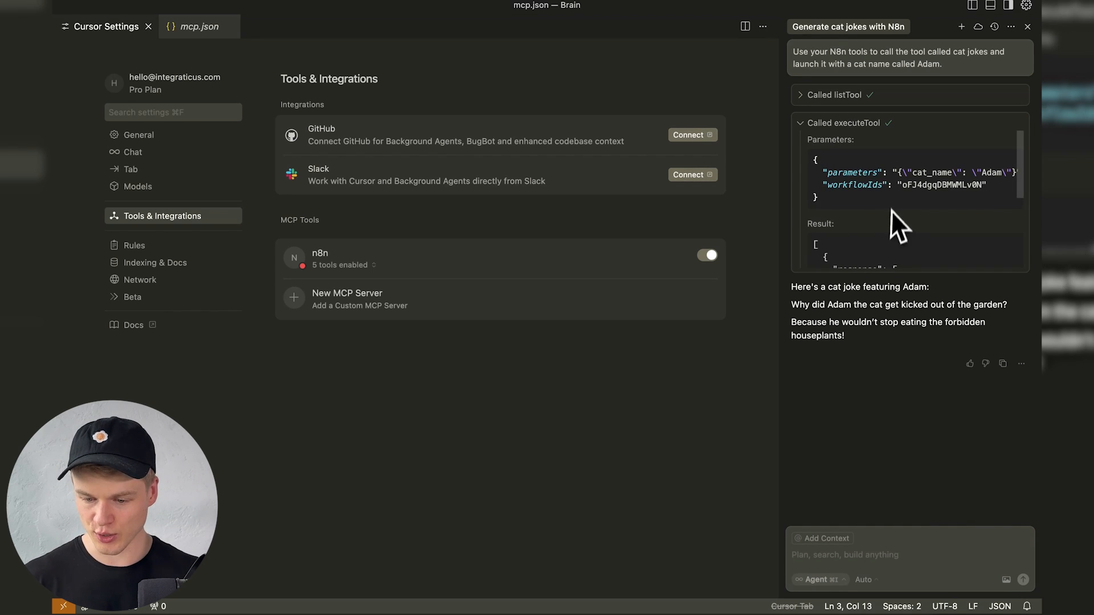
scroll(885, 220, down, 5)
scroll(878, 227, up, 1)
drag(845, 146, 900, 193)
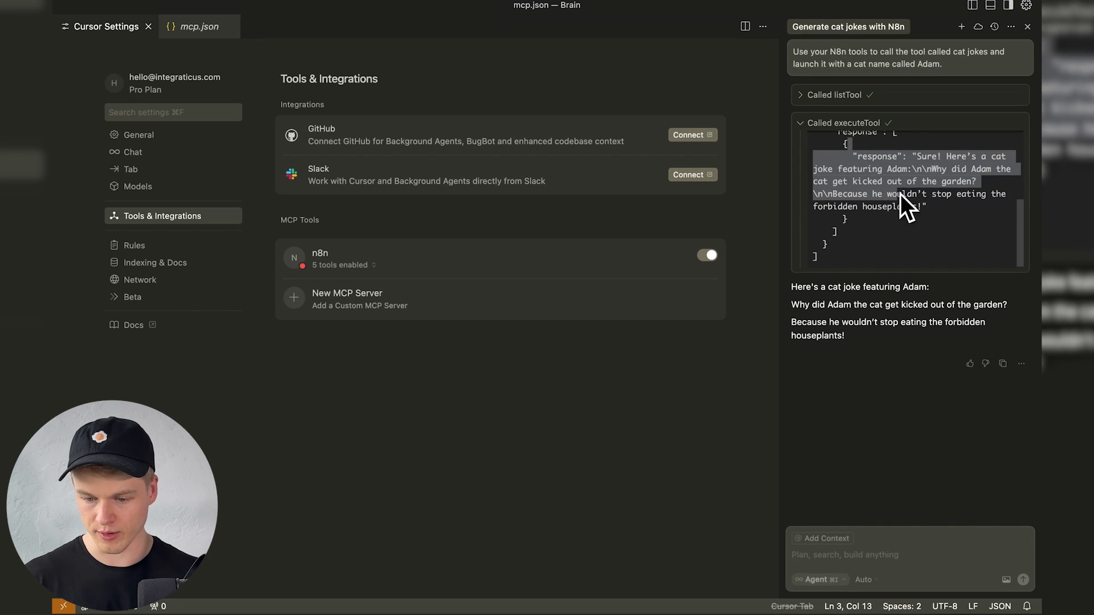
click(900, 192)
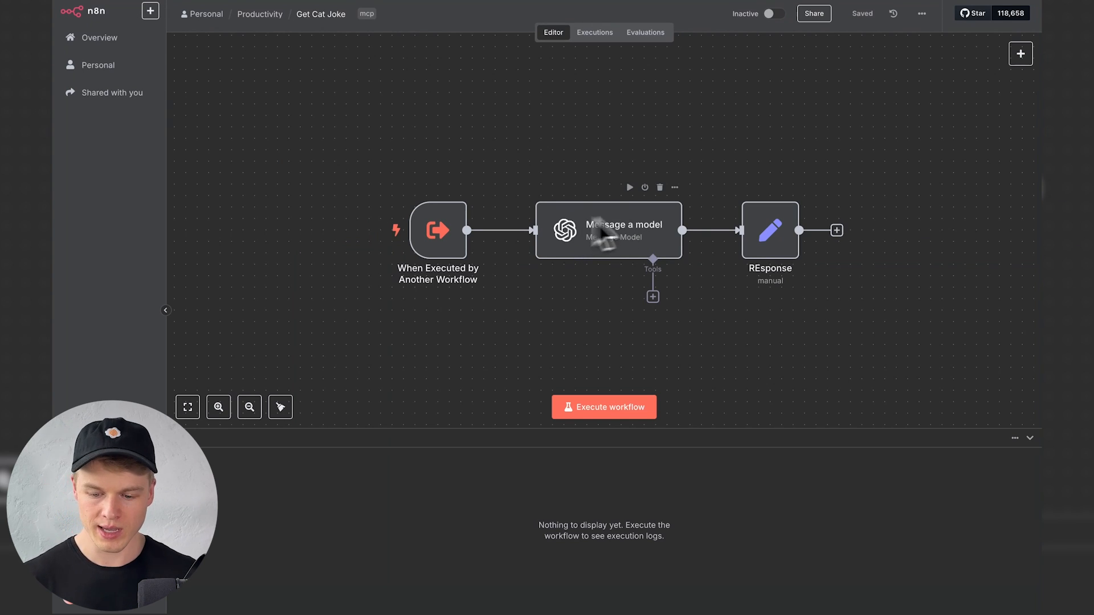
Switch to n8n and review the Message a model node's prompts in the Get Cat Joke workflow, closing it again
double_click(617, 245)
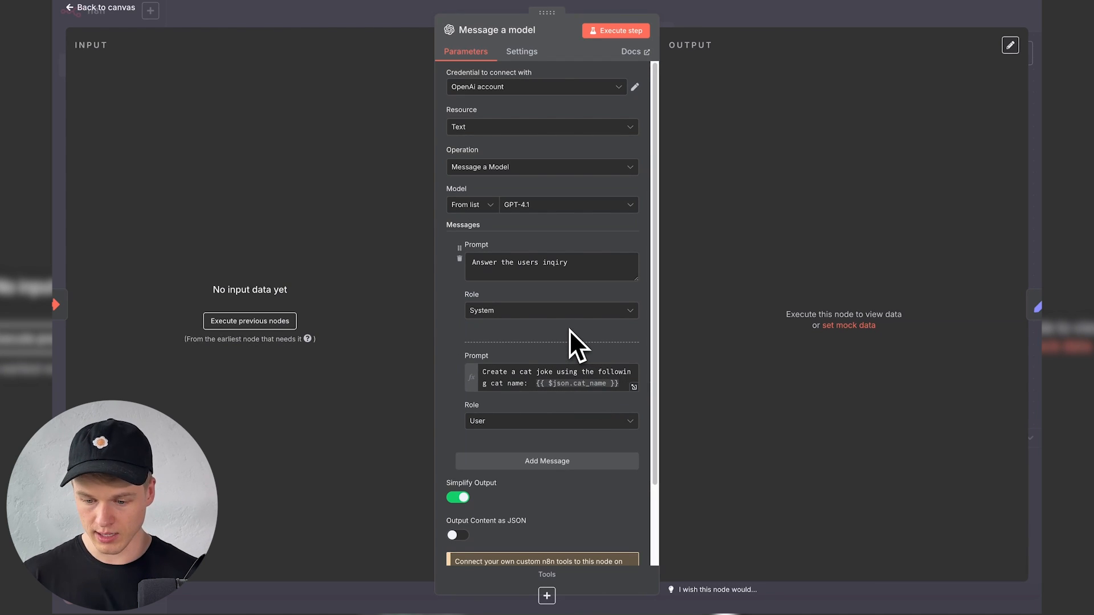
click(797, 25)
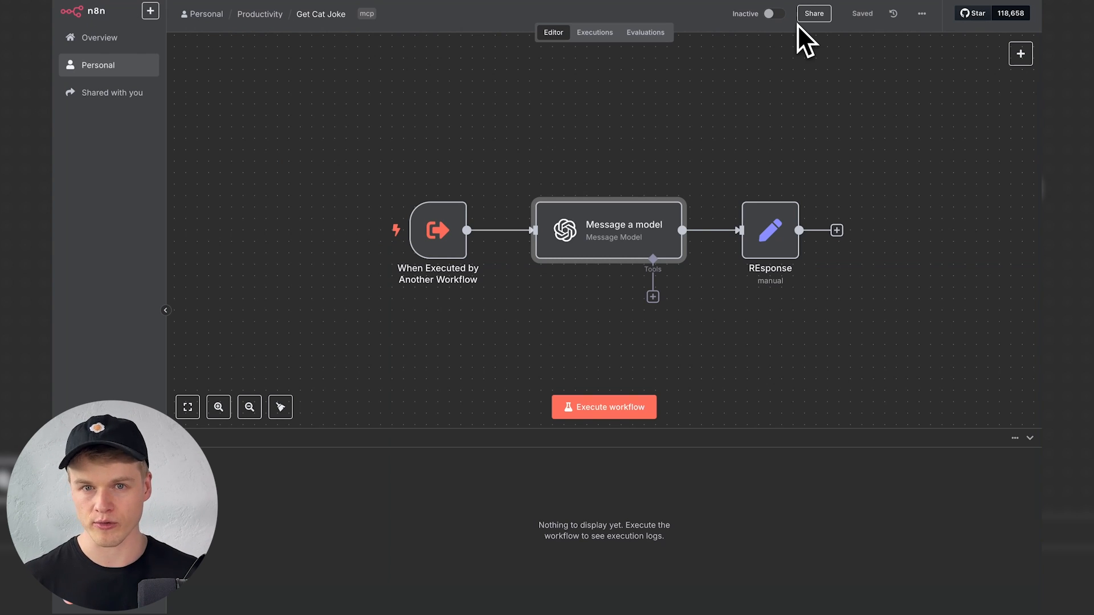
key(ctrl+Right)
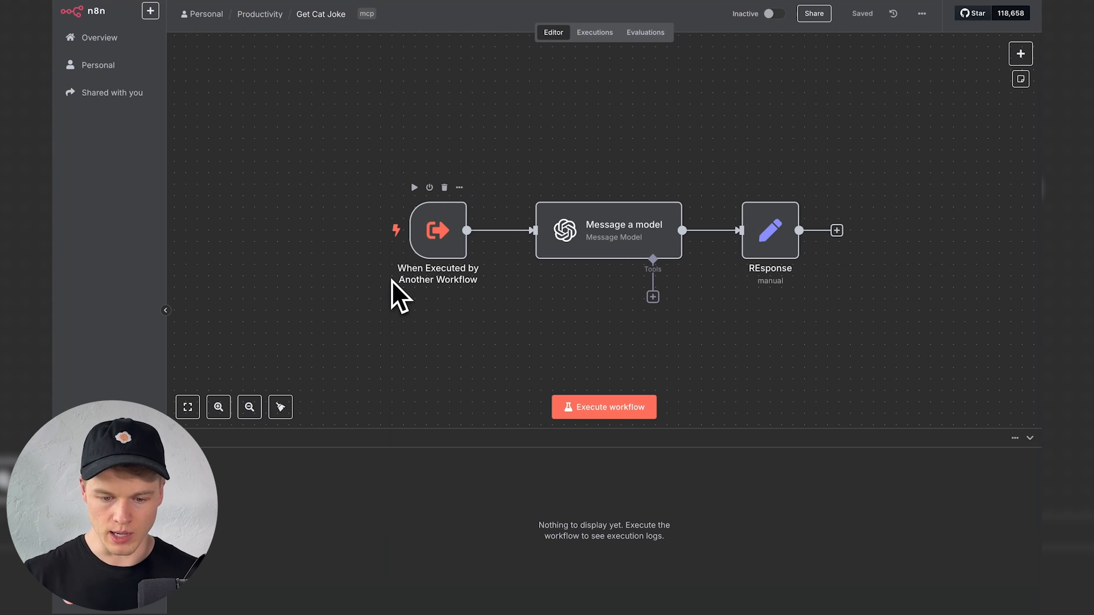
Open the Brain MCP workflow from the Productivity folder and view its overall layout
click(263, 14)
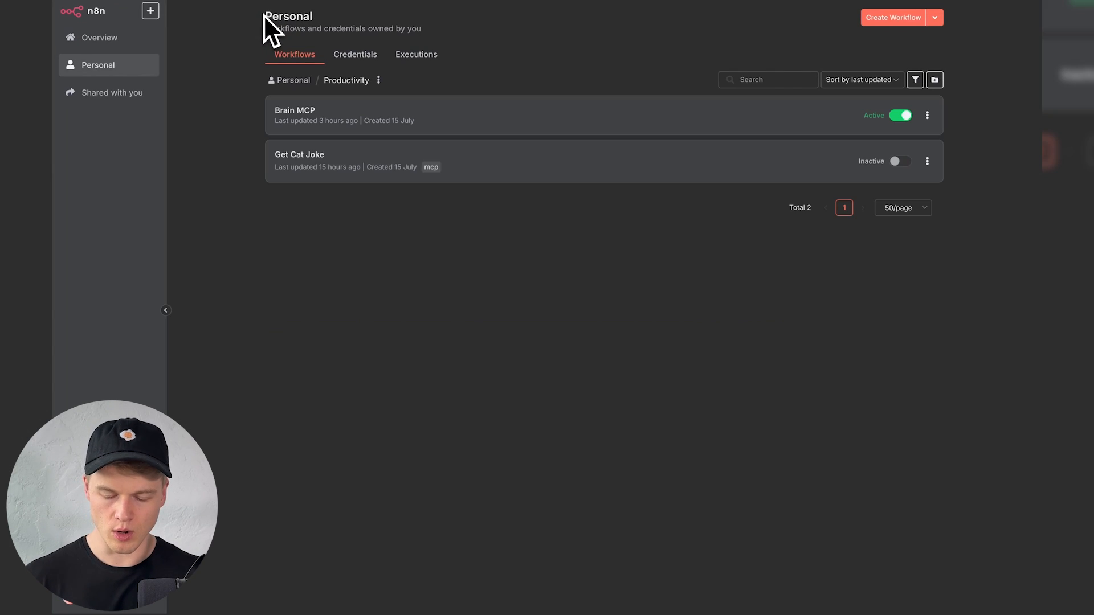
click(295, 122)
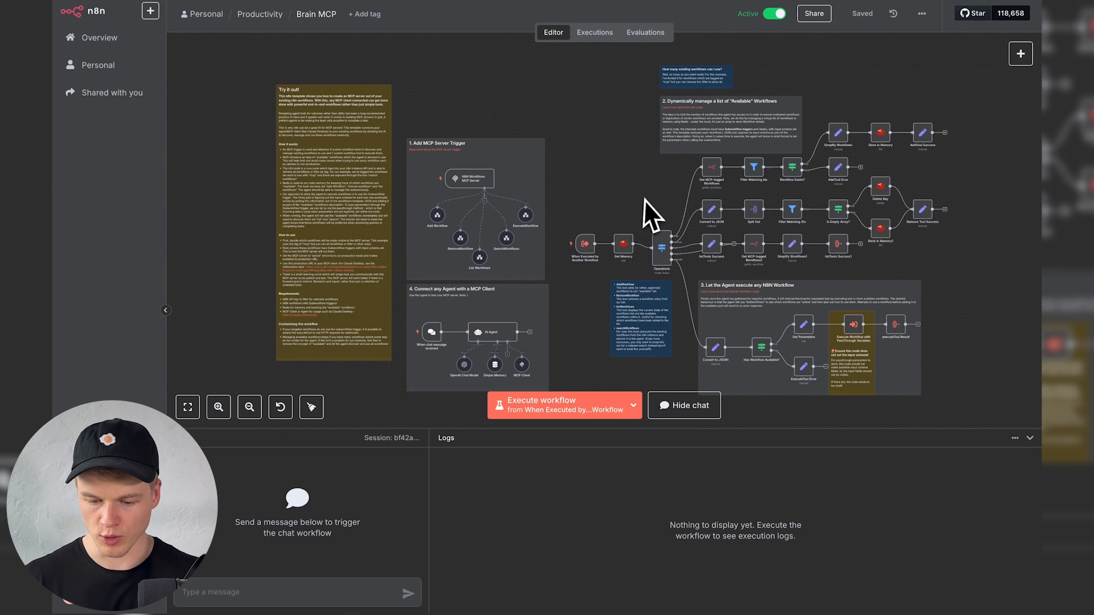
scroll(647, 197, down, 2)
scroll(647, 198, up, 1)
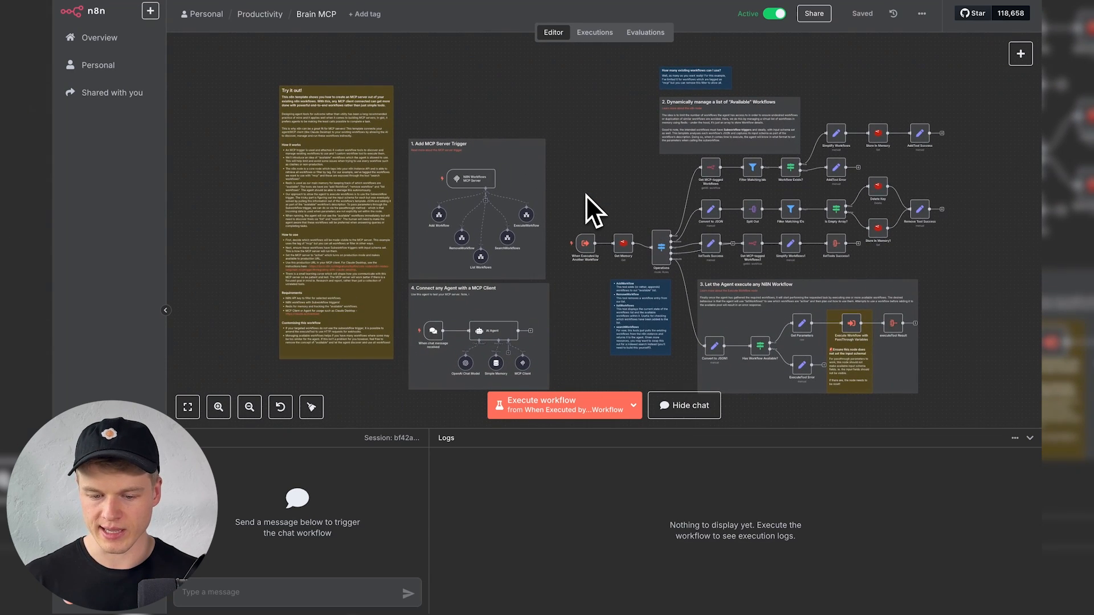
scroll(586, 195, right, 2)
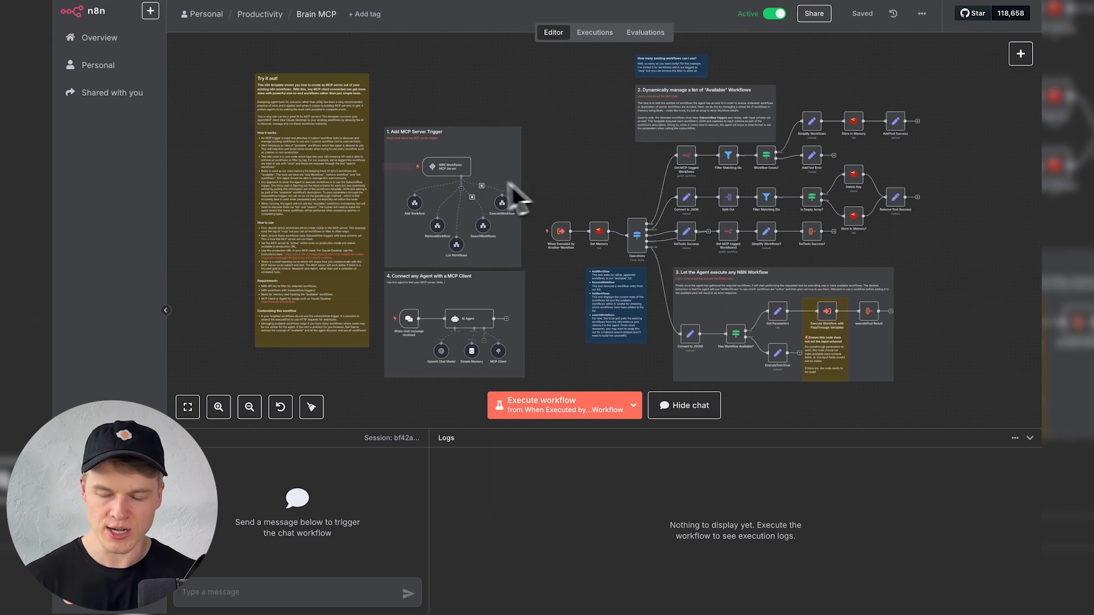
Examine the N8N Workflows MCP Server trigger and its five connected workflow tools
mouse_move(471, 169)
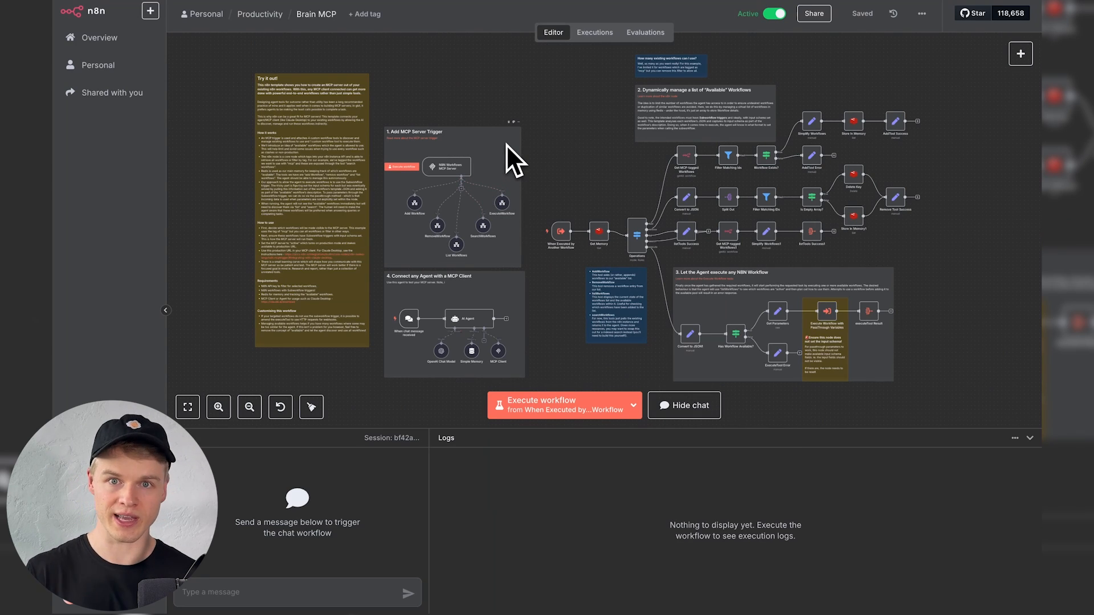
scroll(453, 169, up, 5)
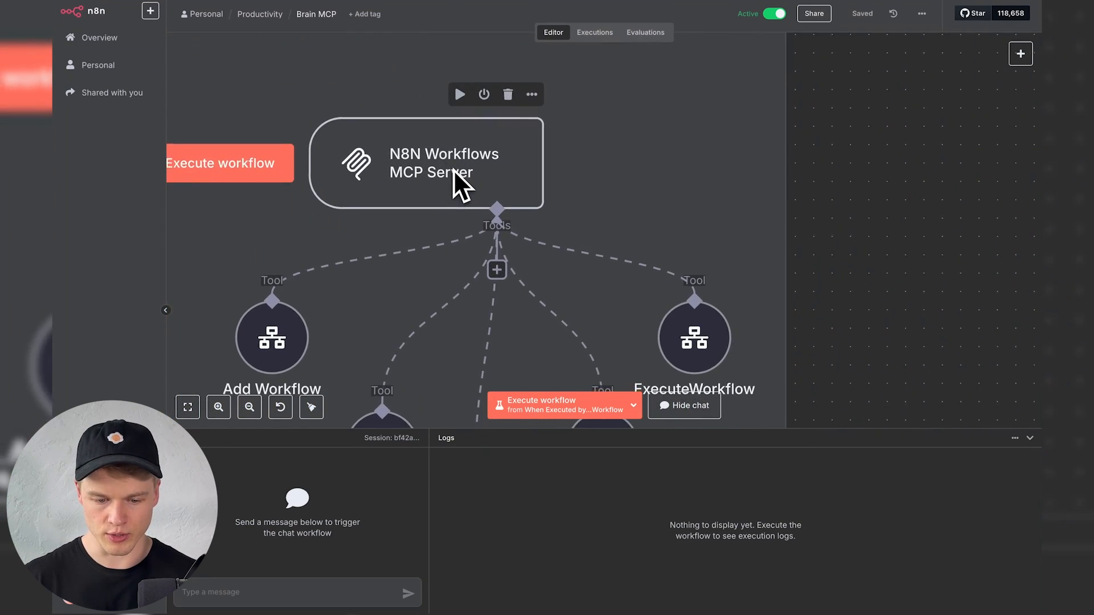
scroll(453, 169, down, 2)
scroll(453, 169, up, 2)
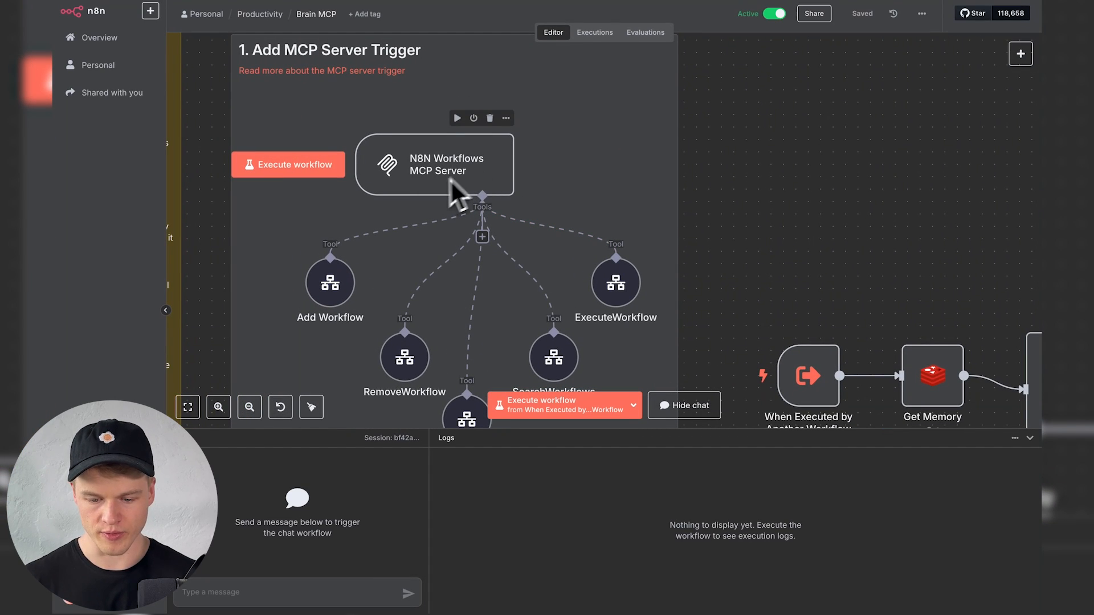
mouse_move(433, 215)
scroll(431, 225, down, 2)
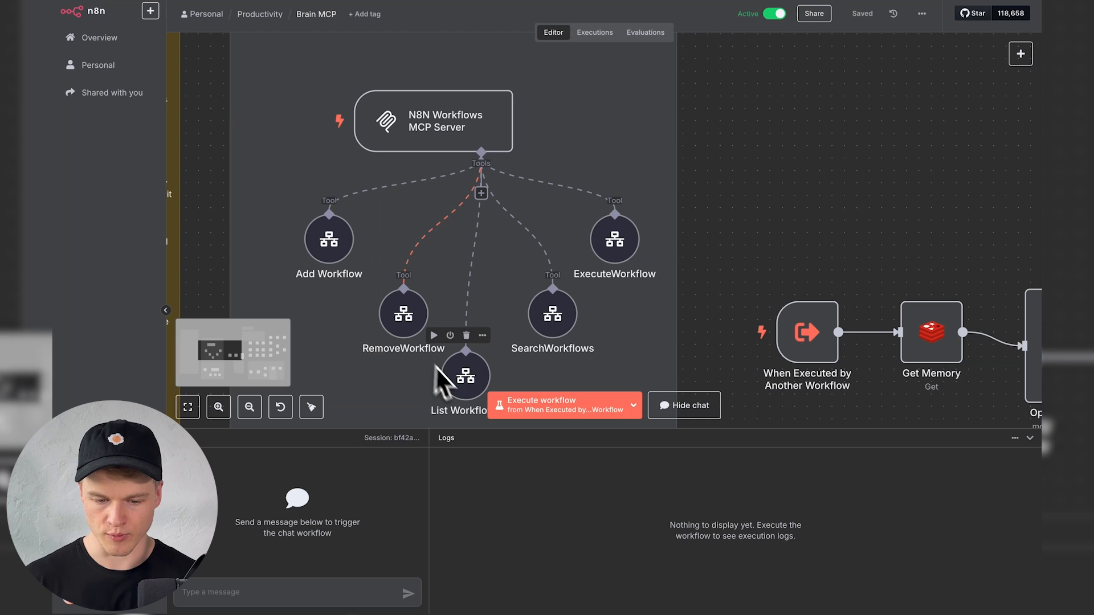
mouse_move(616, 228)
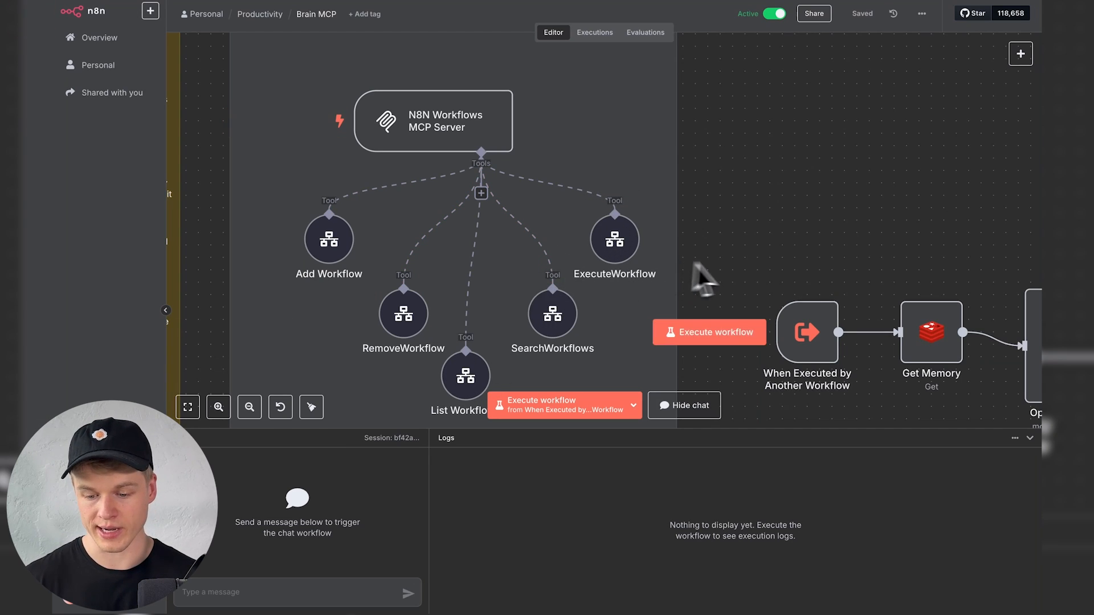
Follow the flow through the Operations switch and check the tag filter in its Add branch's Get MCP-tagged Workflows node
scroll(740, 267, right, 5)
scroll(739, 264, down, 3)
scroll(740, 264, down, 8)
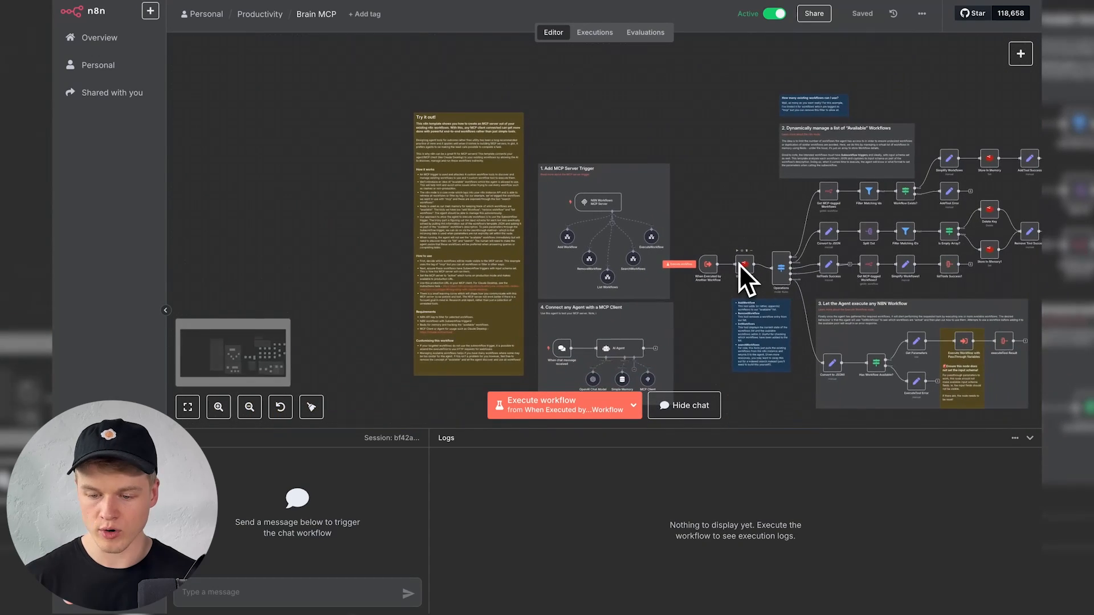
scroll(586, 247, up, 8)
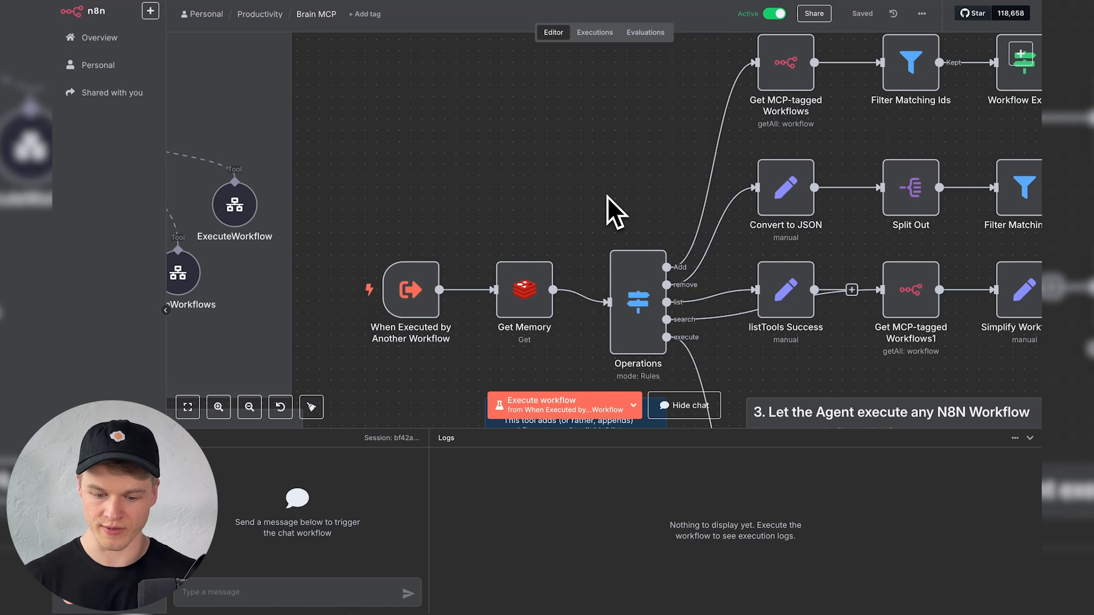
scroll(585, 200, right, 3)
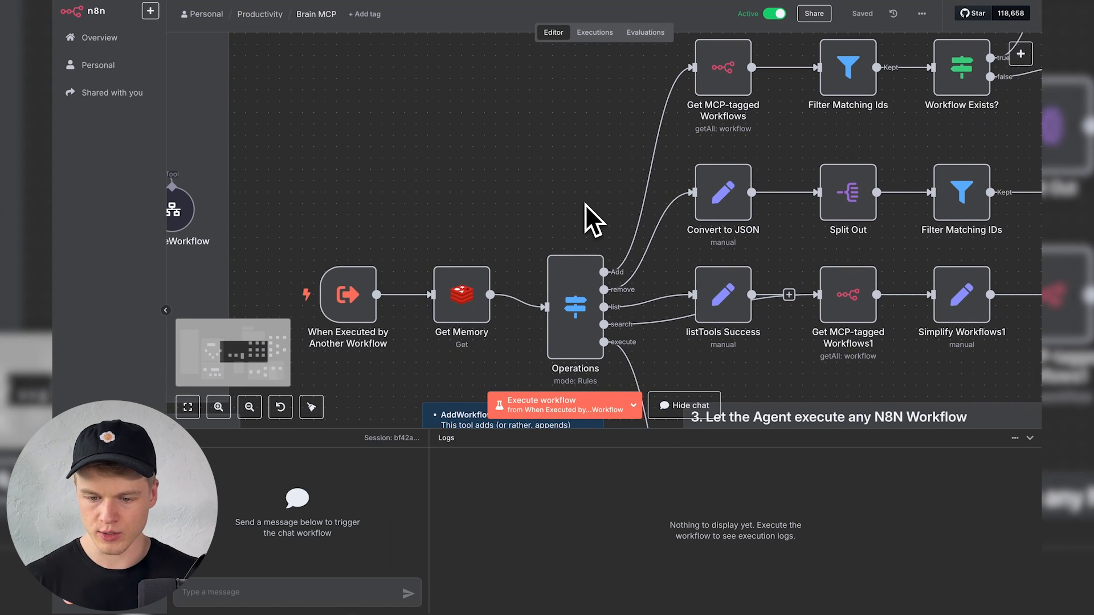
double_click(713, 70)
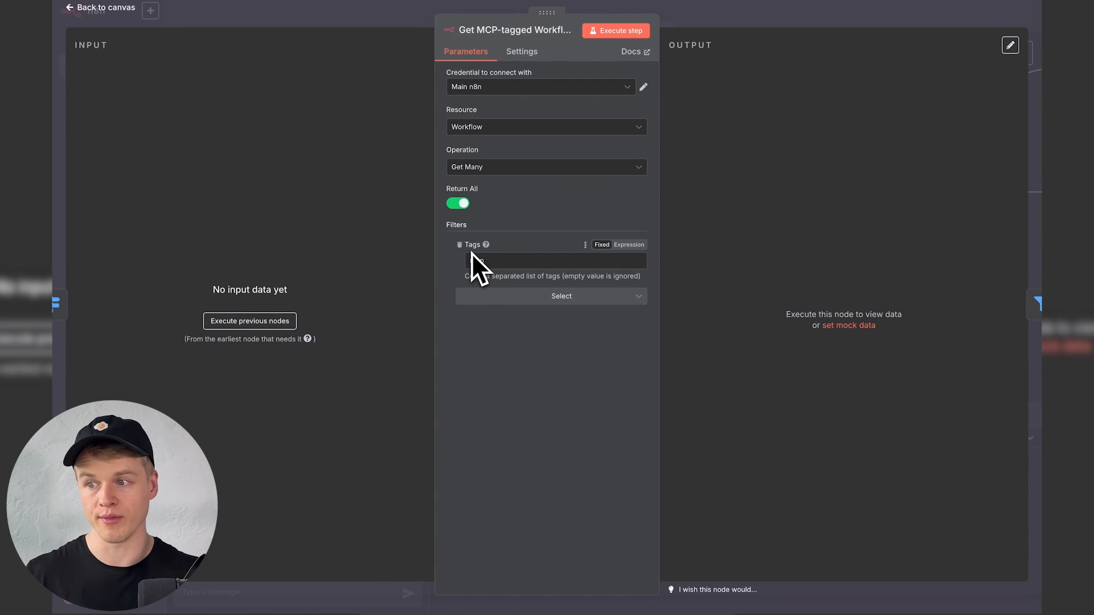
click(795, 17)
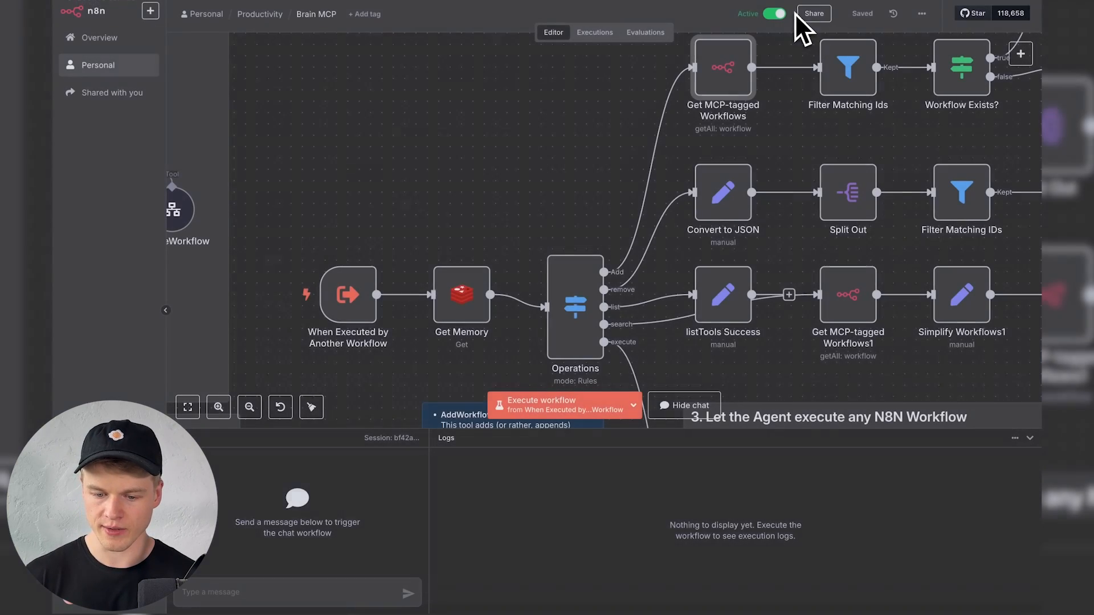
Look over the remaining operation branches and open the OpenAI Chat Model node attached to the AI Agent
scroll(777, 183, right, 3)
scroll(801, 320, down, 6)
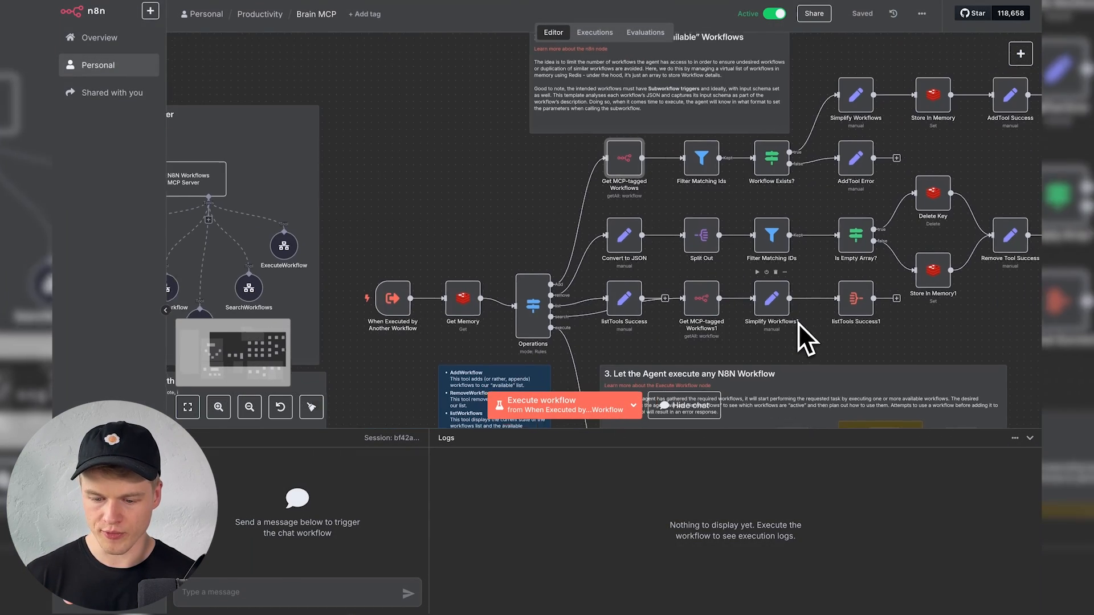
scroll(798, 324, down, 1)
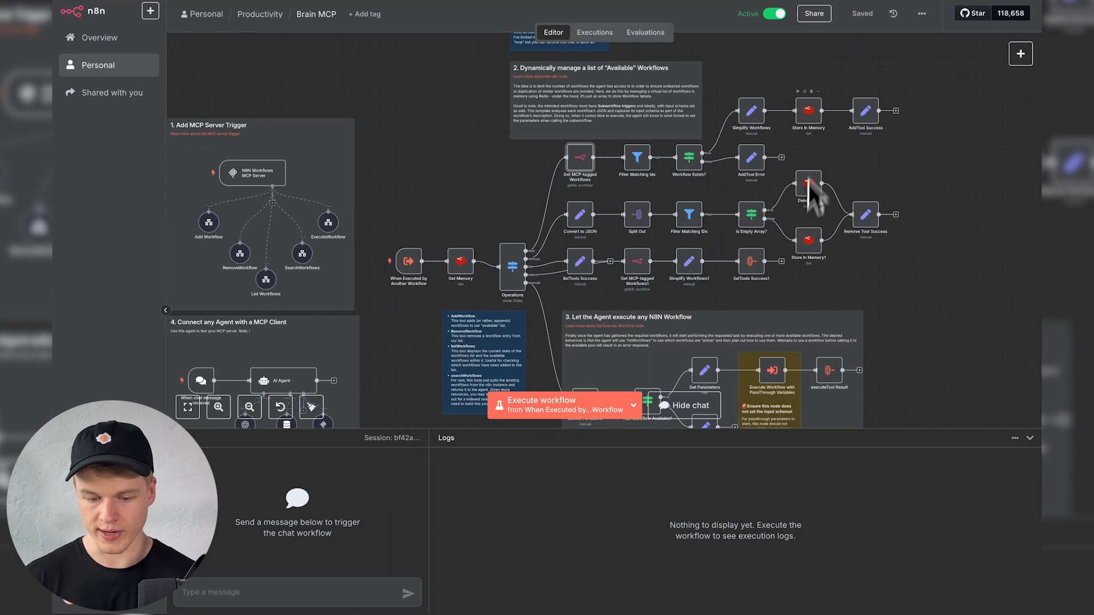
scroll(418, 273, down, 4)
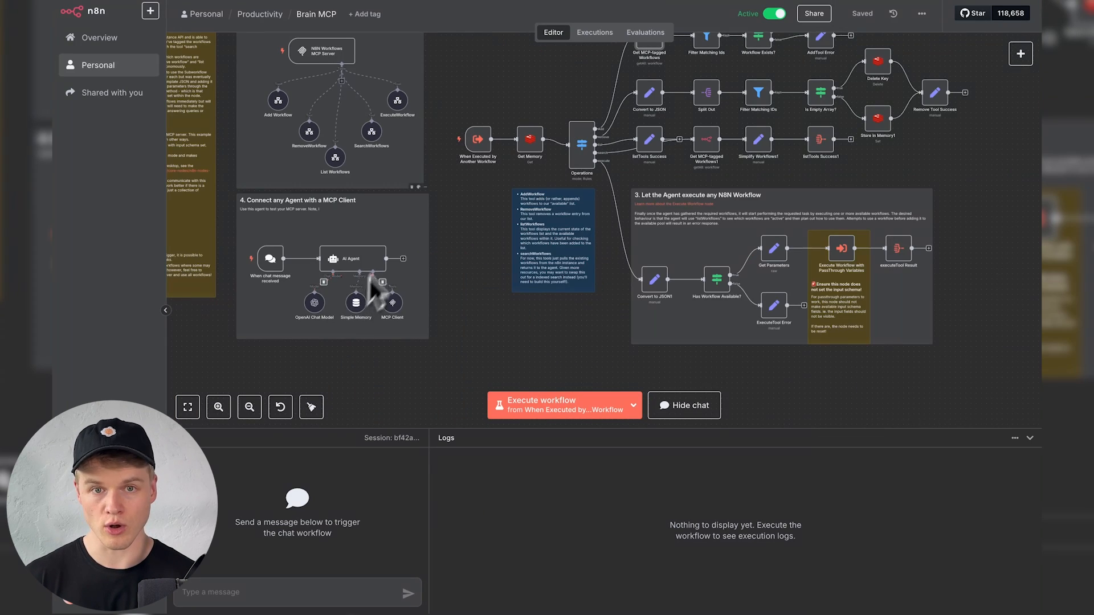
double_click(316, 303)
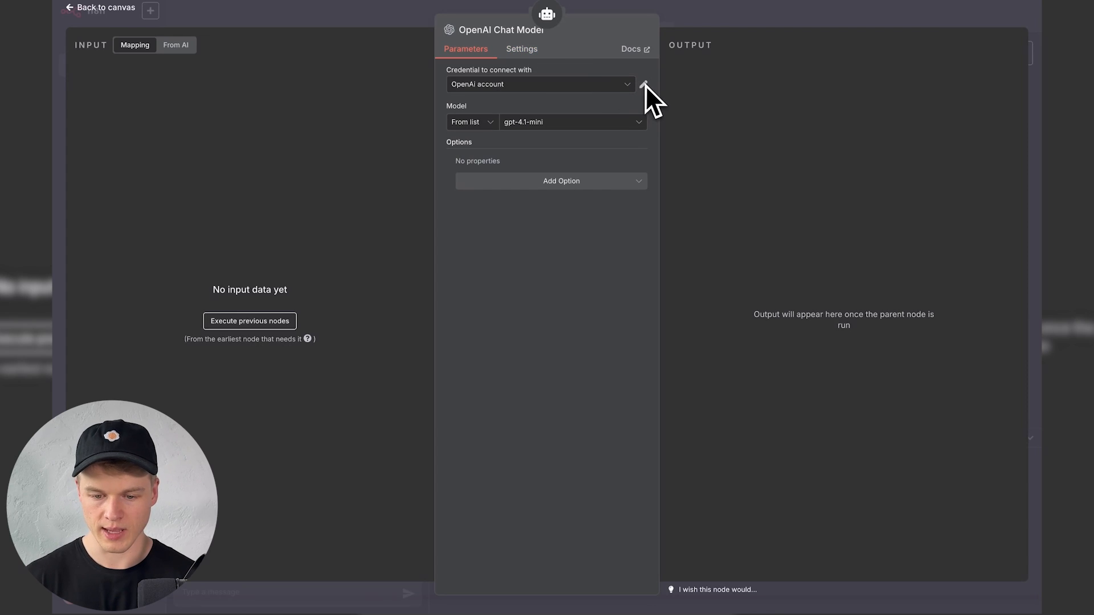
Check the credential choices of the OpenAI Chat Model node and return to the Brain MCP canvas overview
click(628, 86)
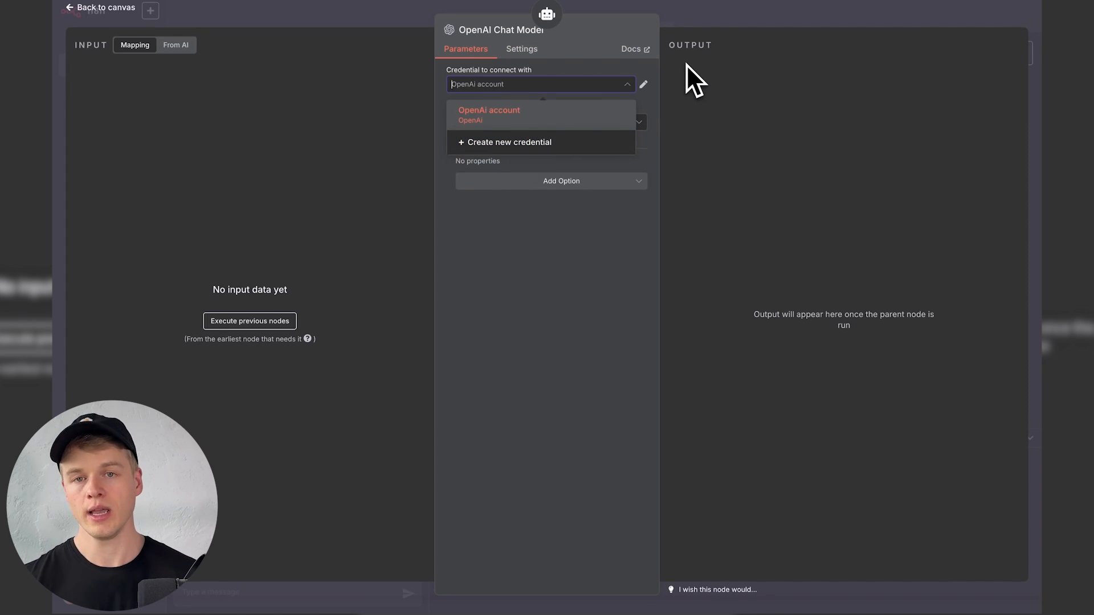
click(724, 23)
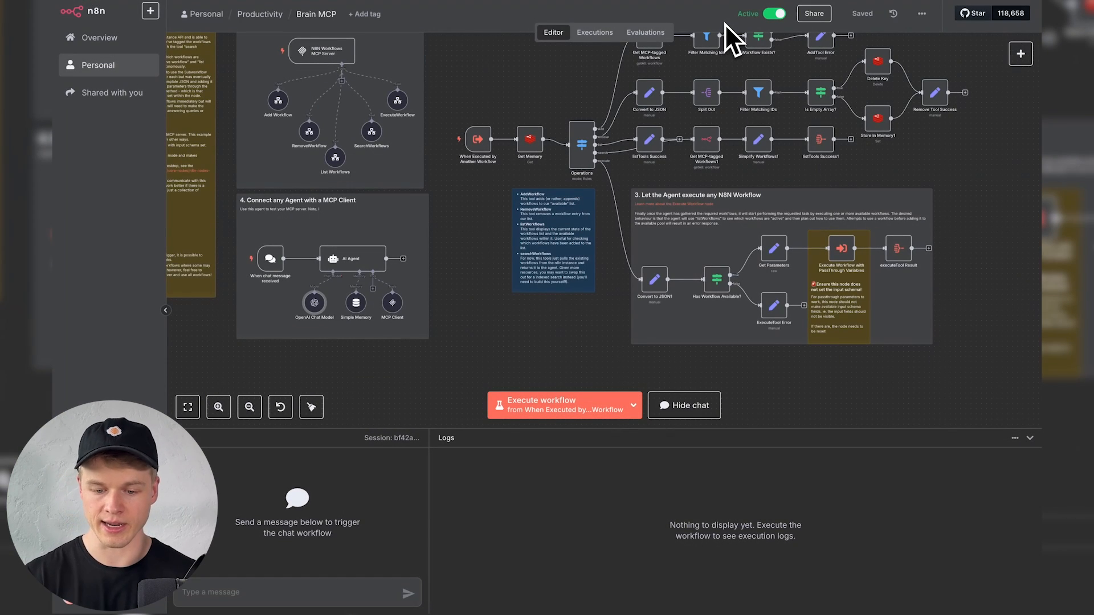
scroll(582, 192, up, 2)
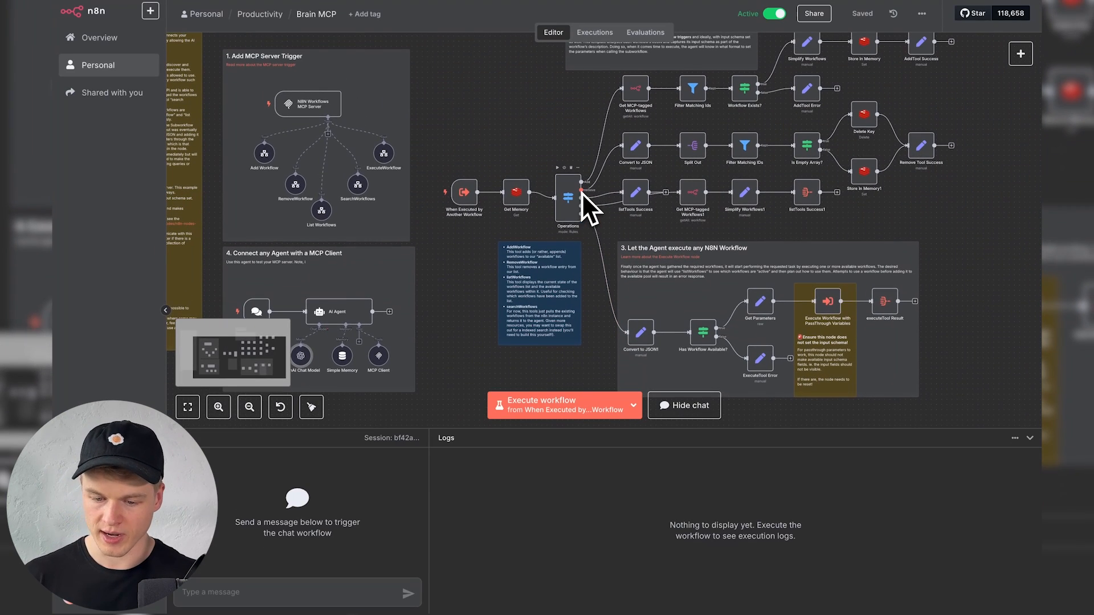
scroll(582, 192, up, 1)
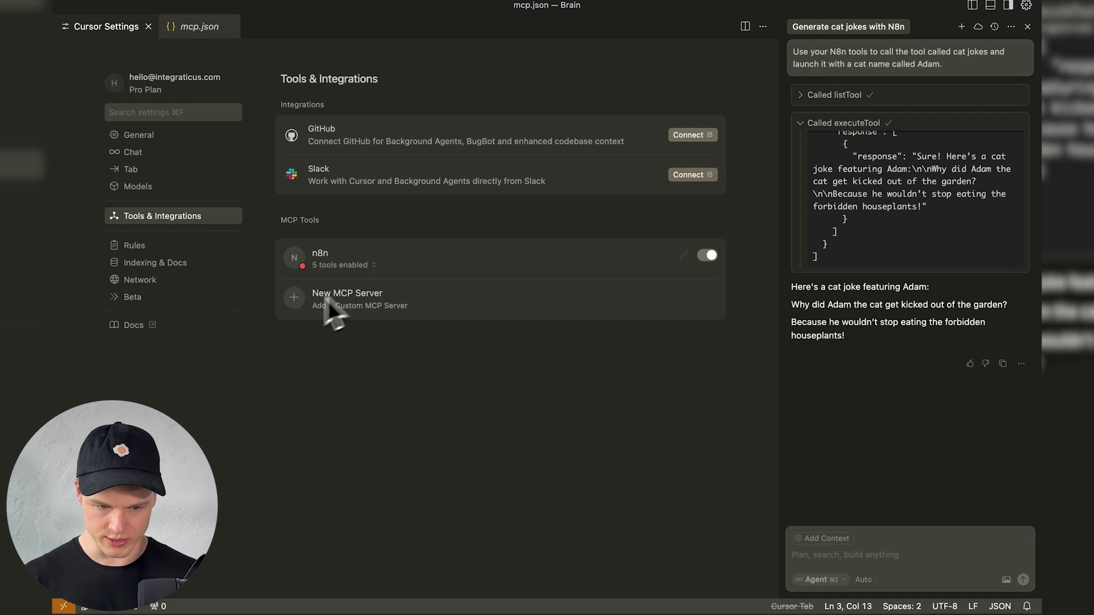
Open the MCP server configuration in Cursor, then copy the production MCP URL from the N8N Workflows MCP Server trigger in n8n
click(361, 309)
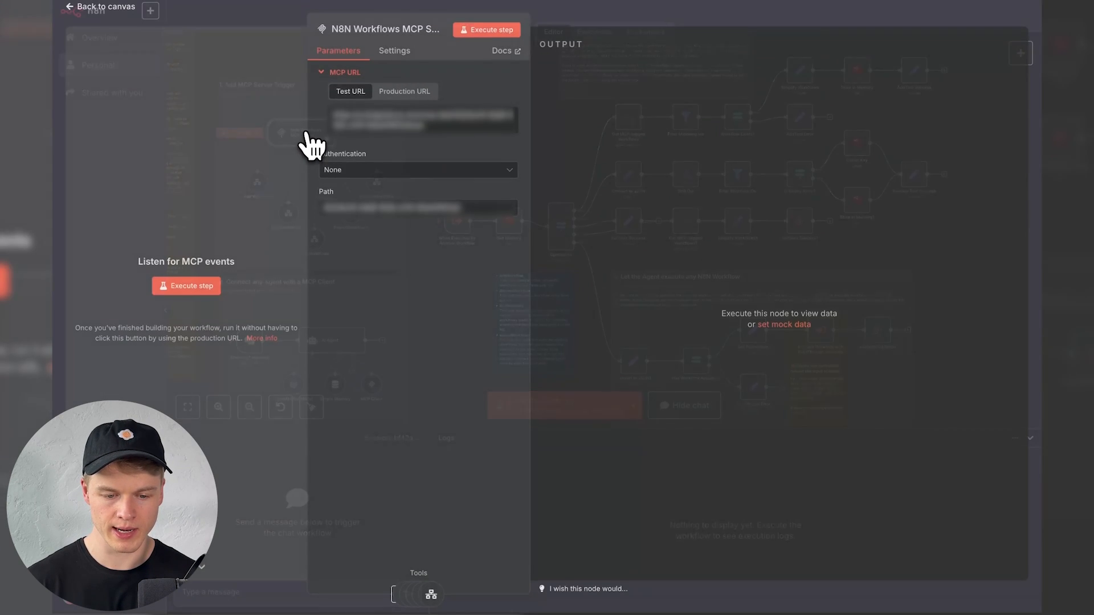
double_click(301, 140)
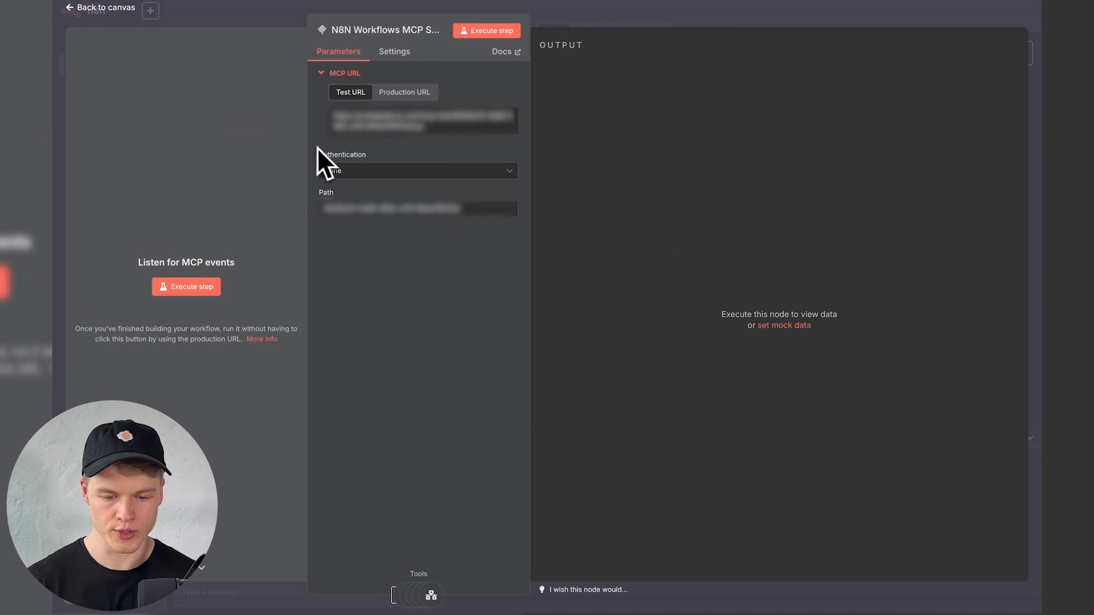
click(412, 94)
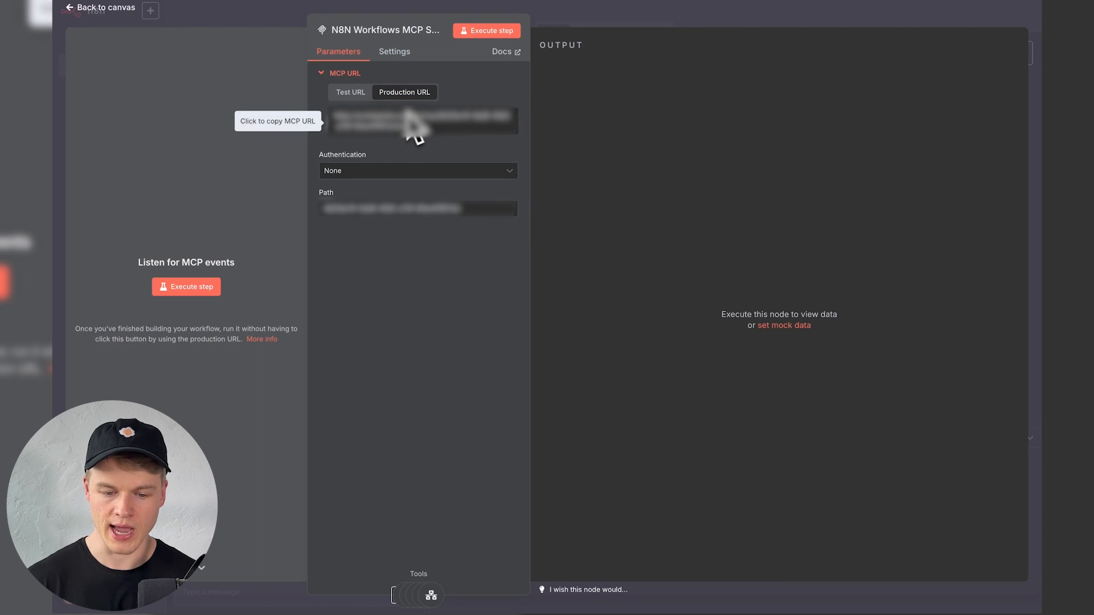
click(377, 128)
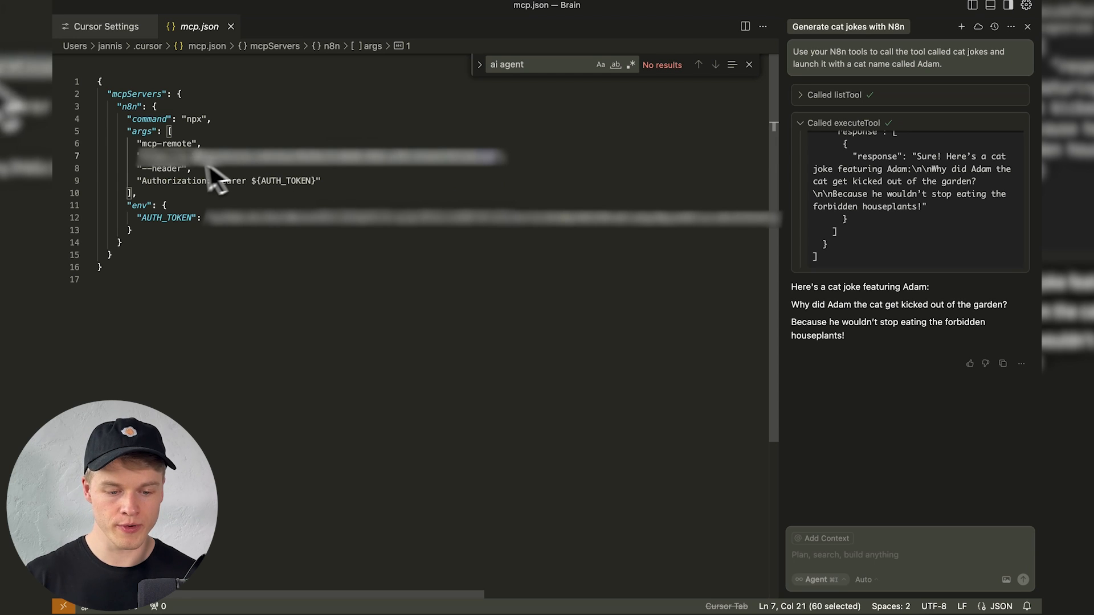
Review where the server URL and AUTH_TOKEN belong in Cursor's mcp.json, check the n8n account options, and return to Cursor Settings
drag(209, 166, 148, 159)
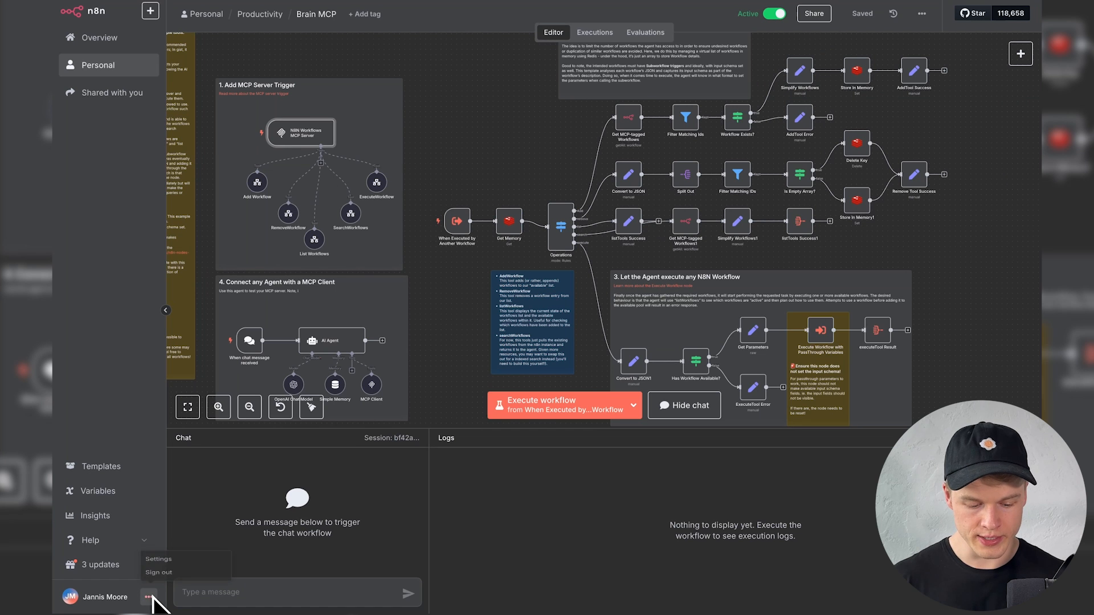
click(149, 597)
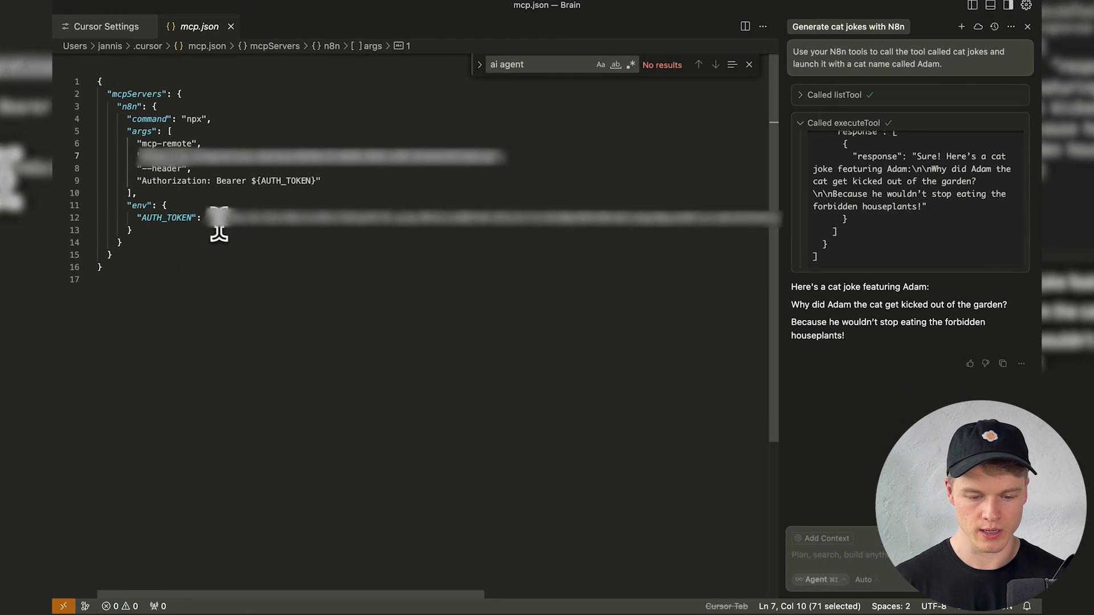
click(211, 218)
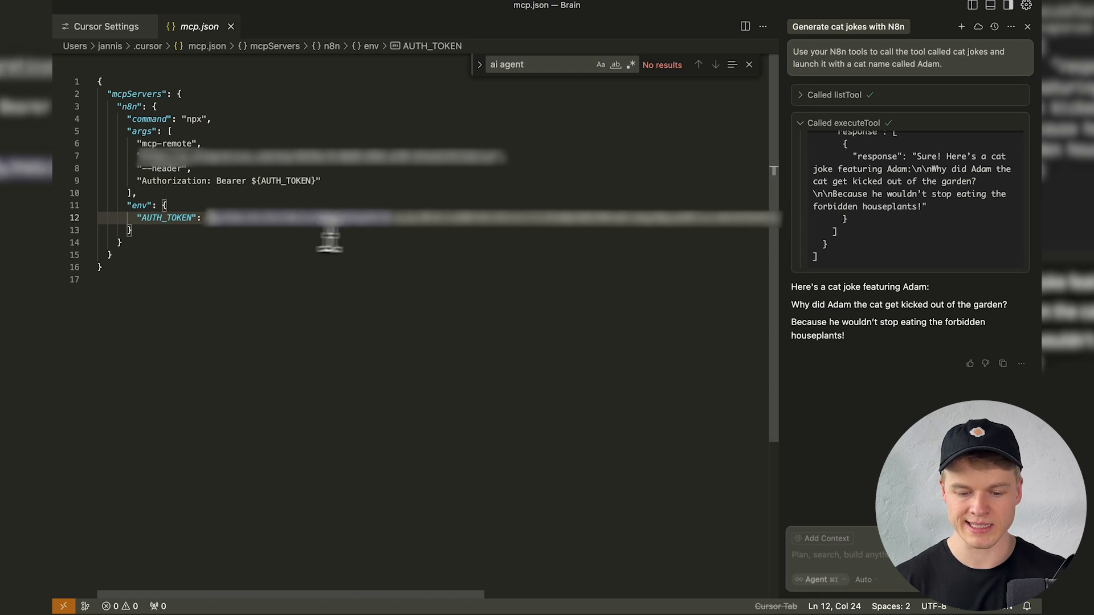
click(488, 322)
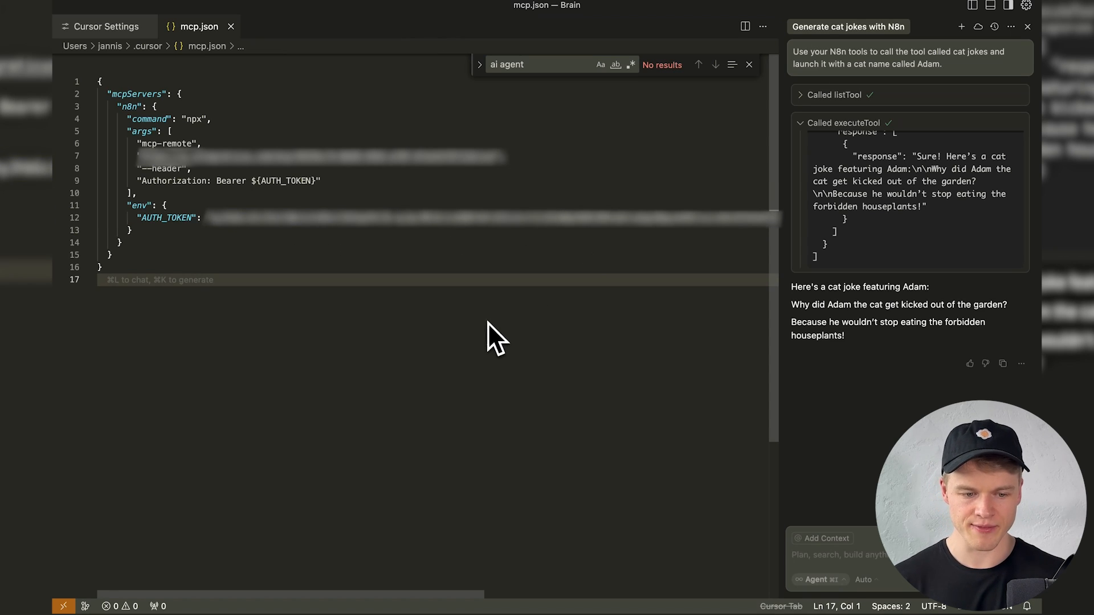
click(114, 37)
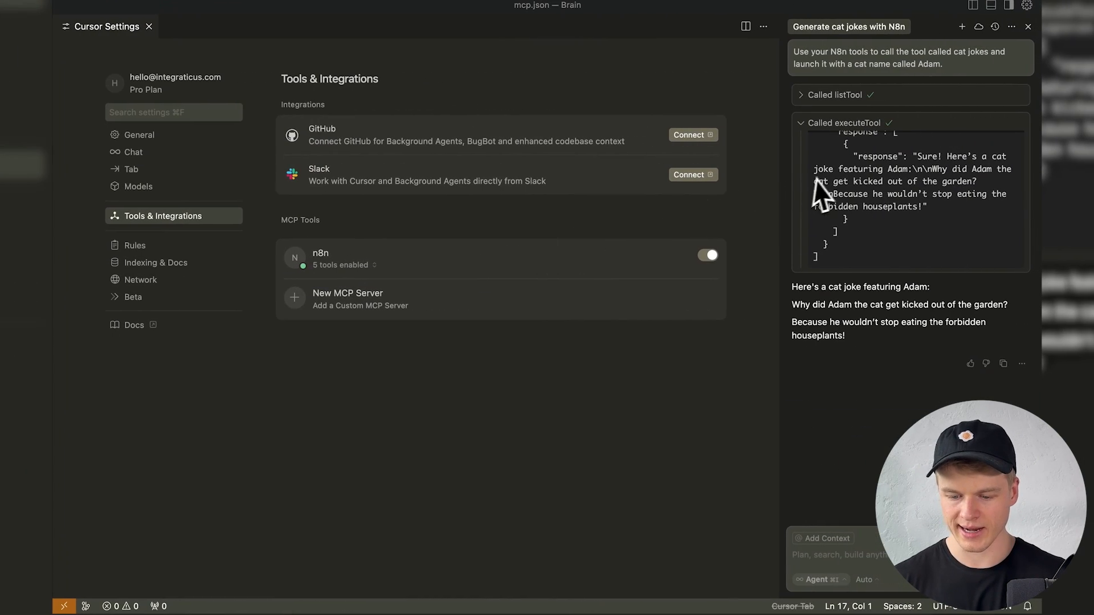
Ask the Cursor agent "Please show me the current available tools." and approve its listTool call
click(852, 552)
key(fn)
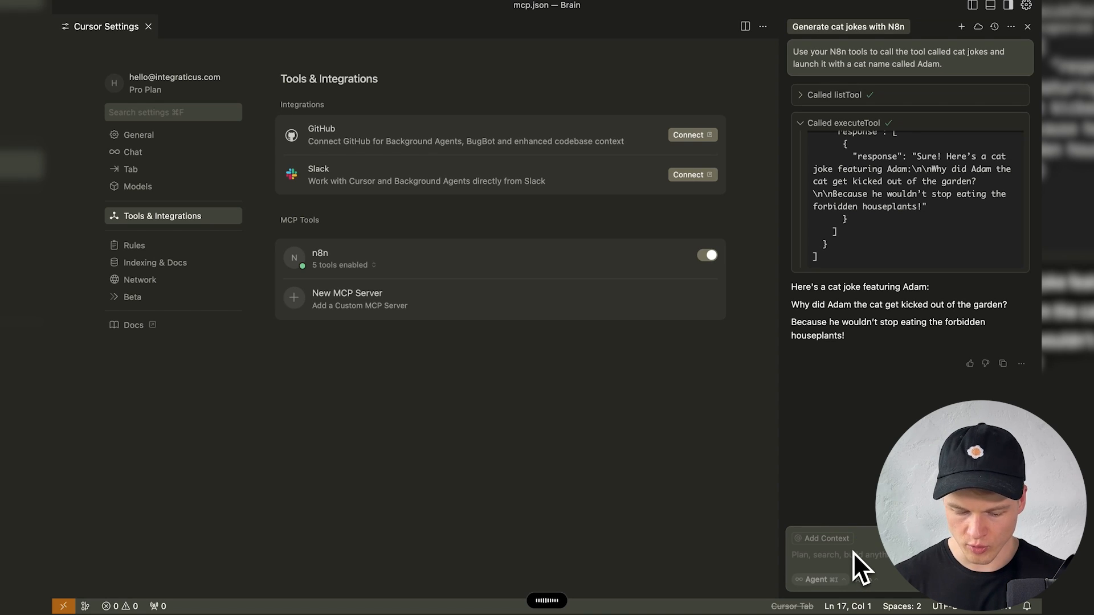
key(fn)
key(Return)
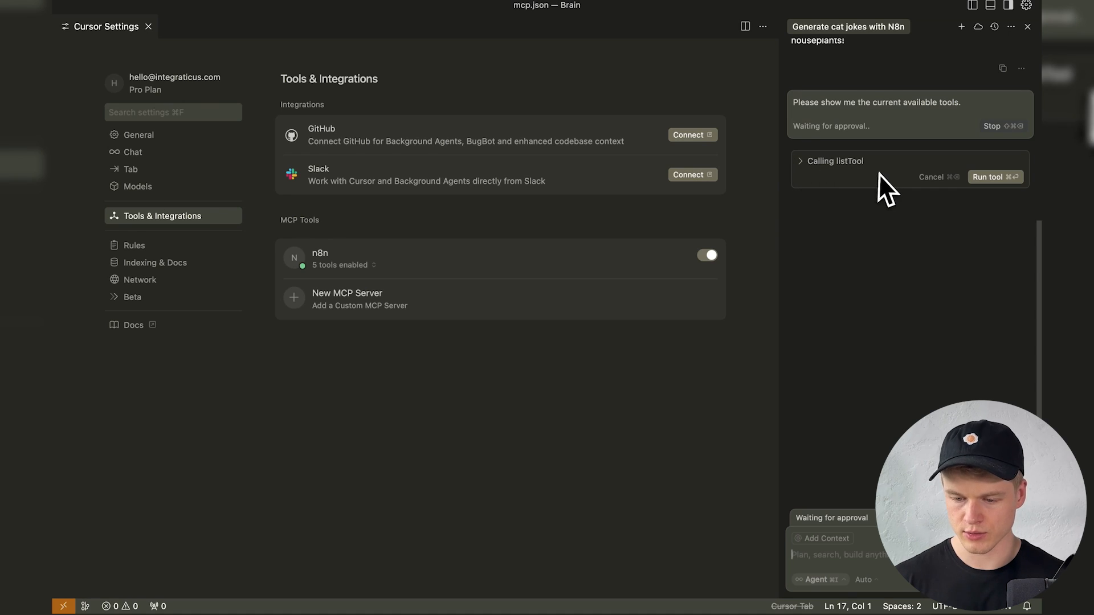
click(992, 177)
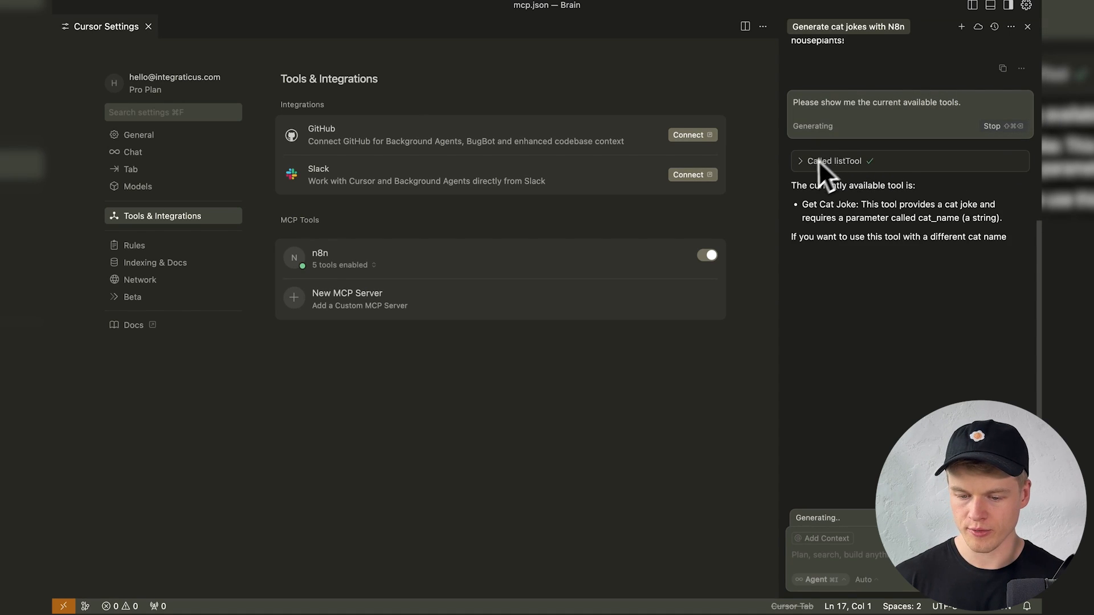
drag(803, 185, 999, 203)
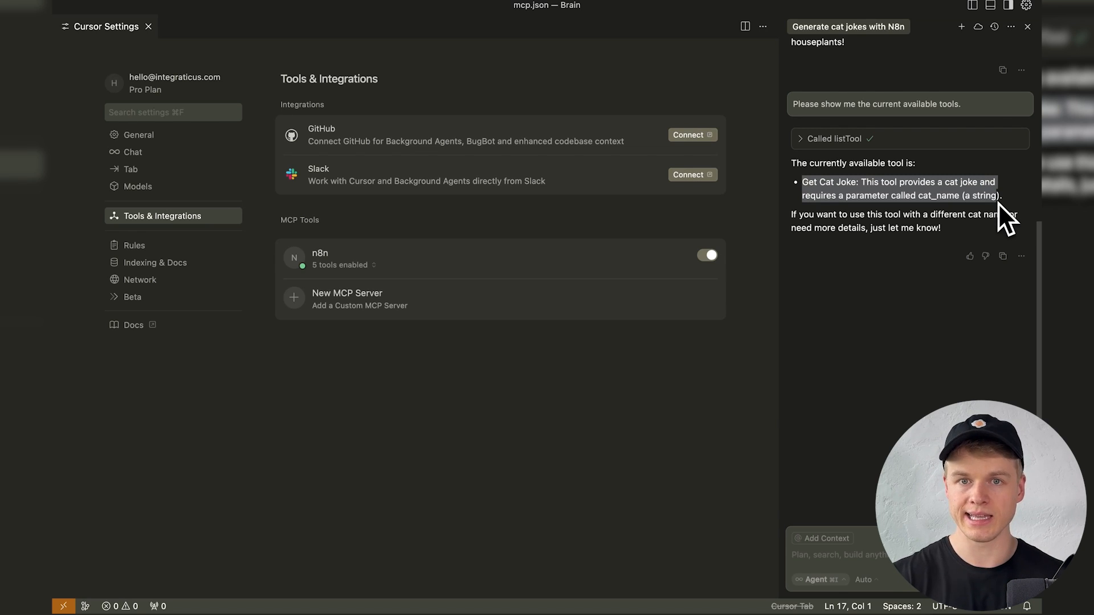
Switch to n8n, open the Get Cat Joke workflow from the Productivity folder, and inspect its trigger's cat_name input field
key(ctrl+Left)
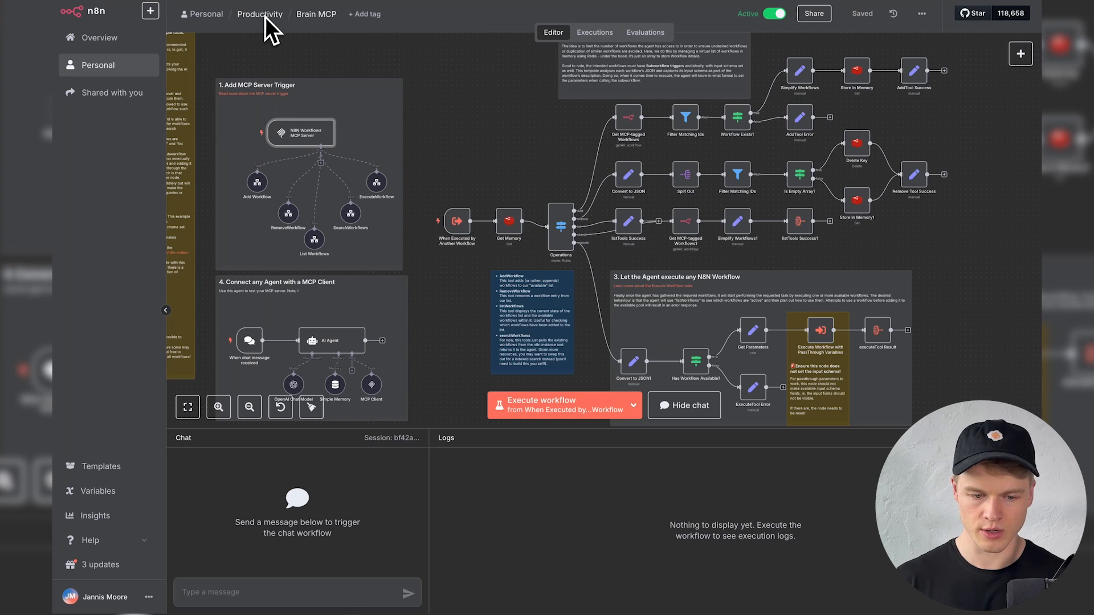
click(265, 16)
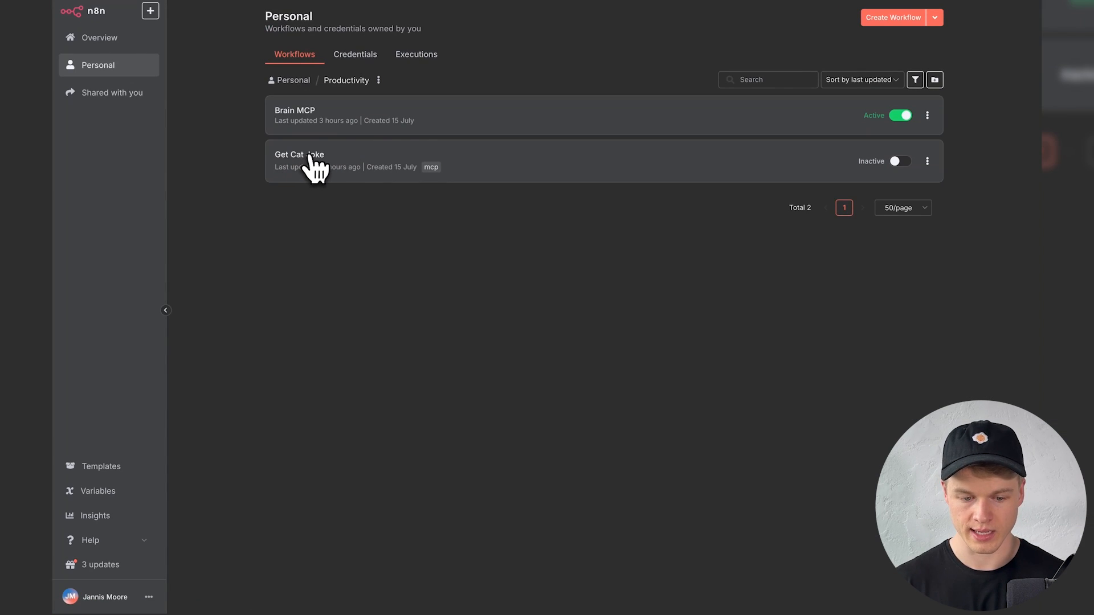
click(312, 163)
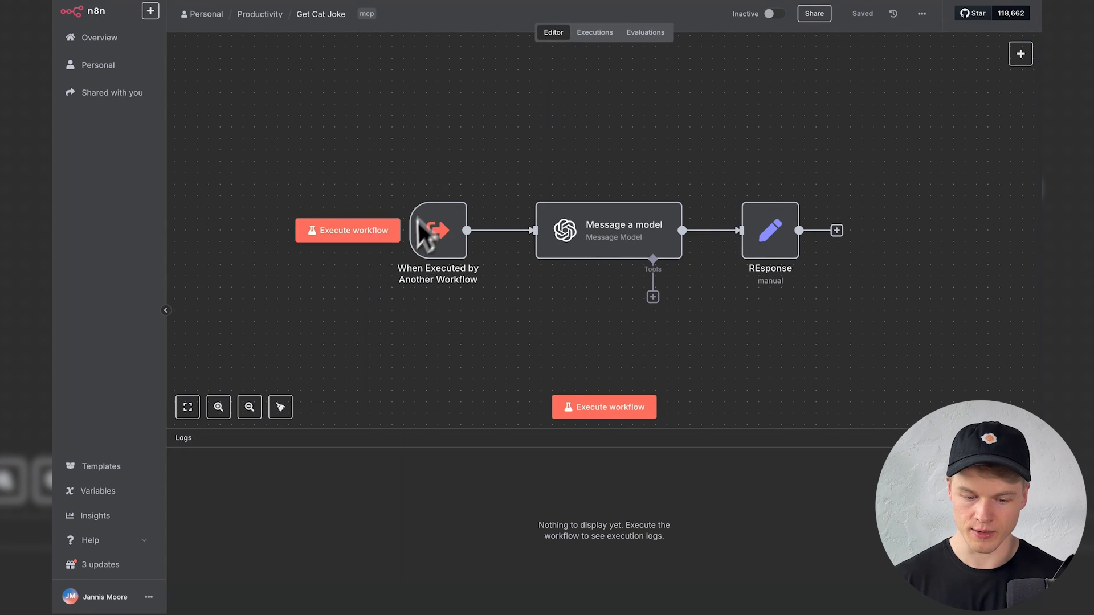
double_click(439, 251)
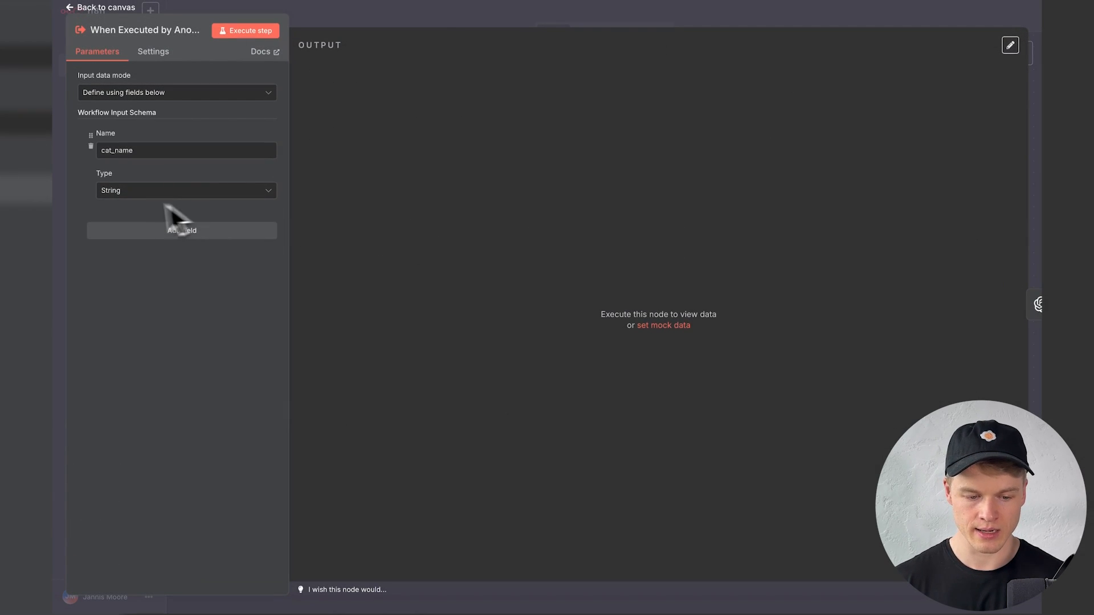
drag(135, 150, 84, 149)
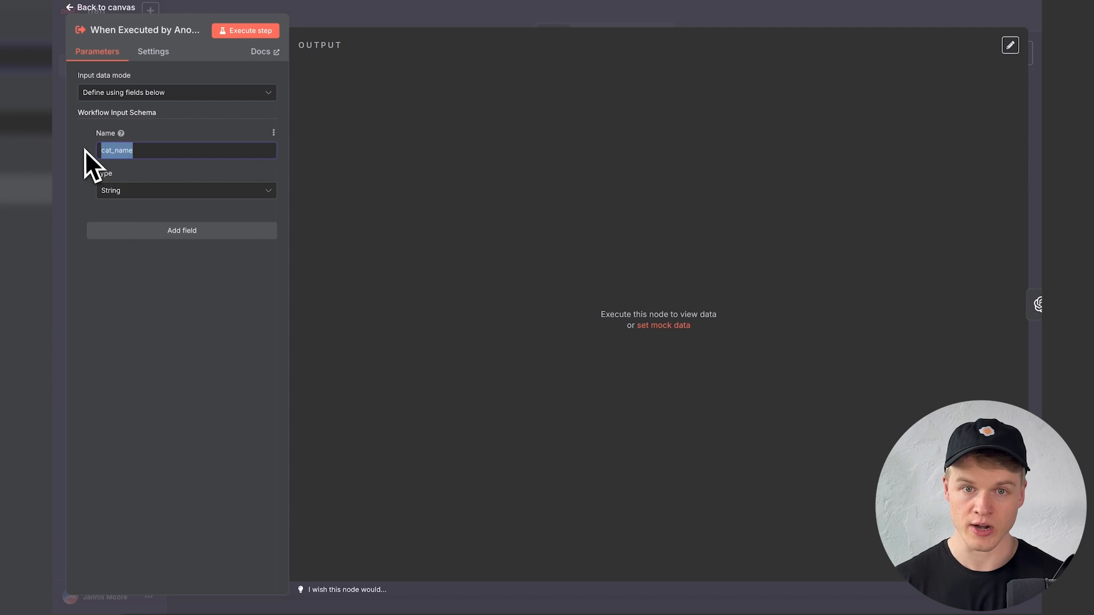
click(161, 275)
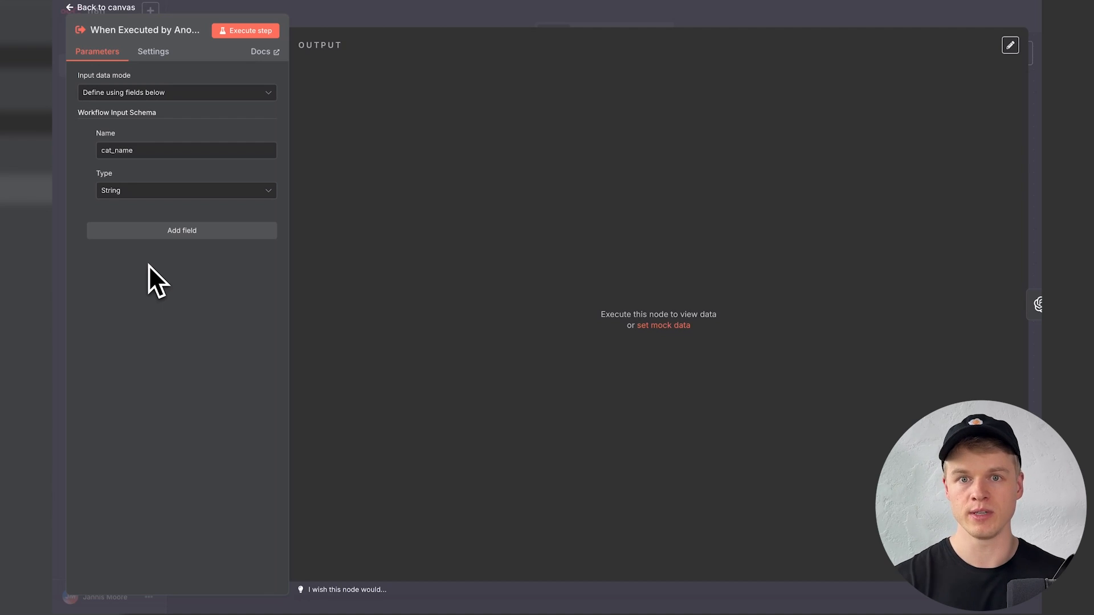
Switch to Cursor and expand the listTool result to examine the cat_name parameter of Get Cat Joke
key(ctrl+Right)
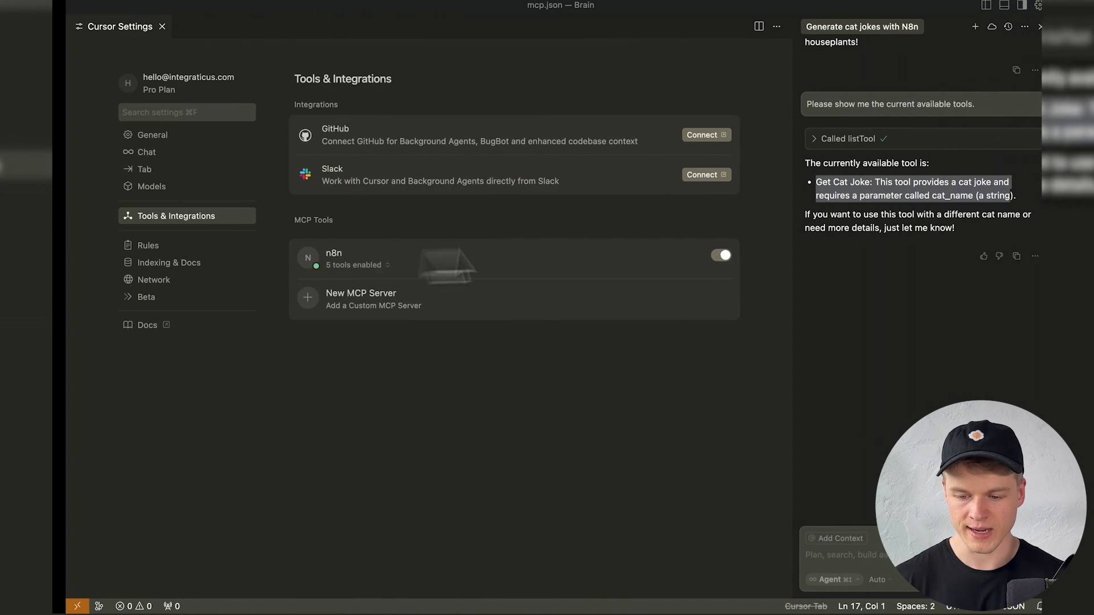
click(799, 139)
scroll(836, 245, down, 5)
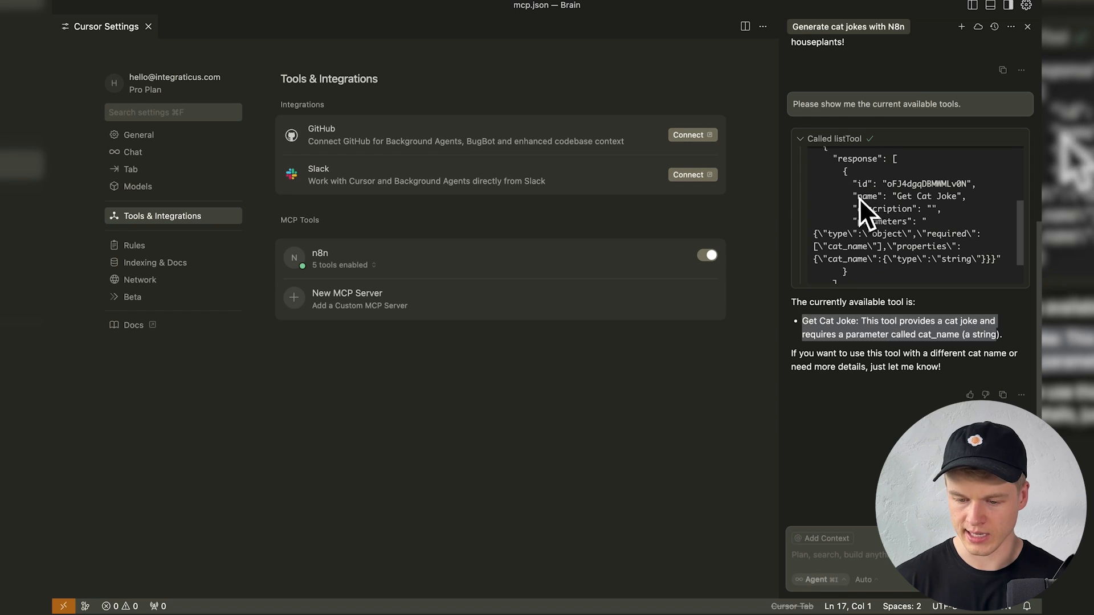
scroll(883, 228, down, 2)
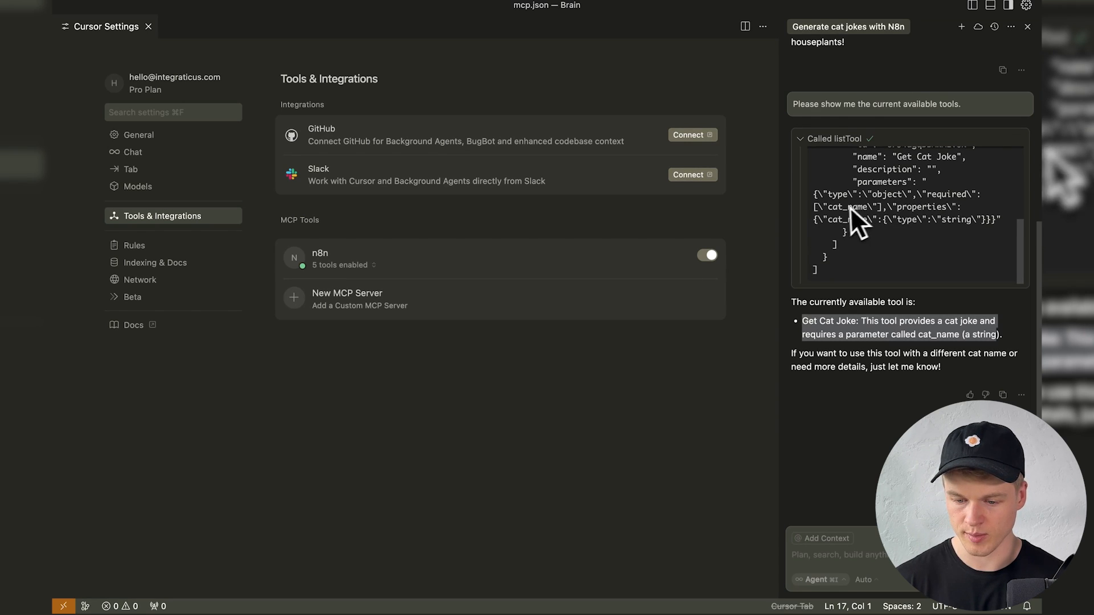
double_click(852, 207)
Return to n8n and review the prompts and settings of the Message a model node in Get Cat Joke
key(ctrl+Left)
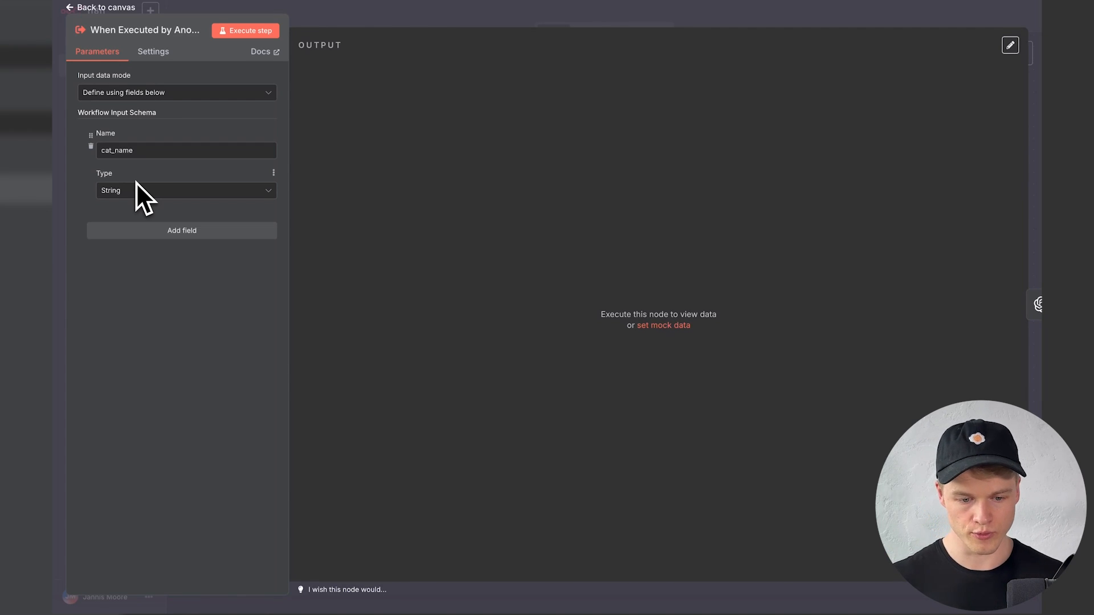
click(458, 20)
double_click(610, 228)
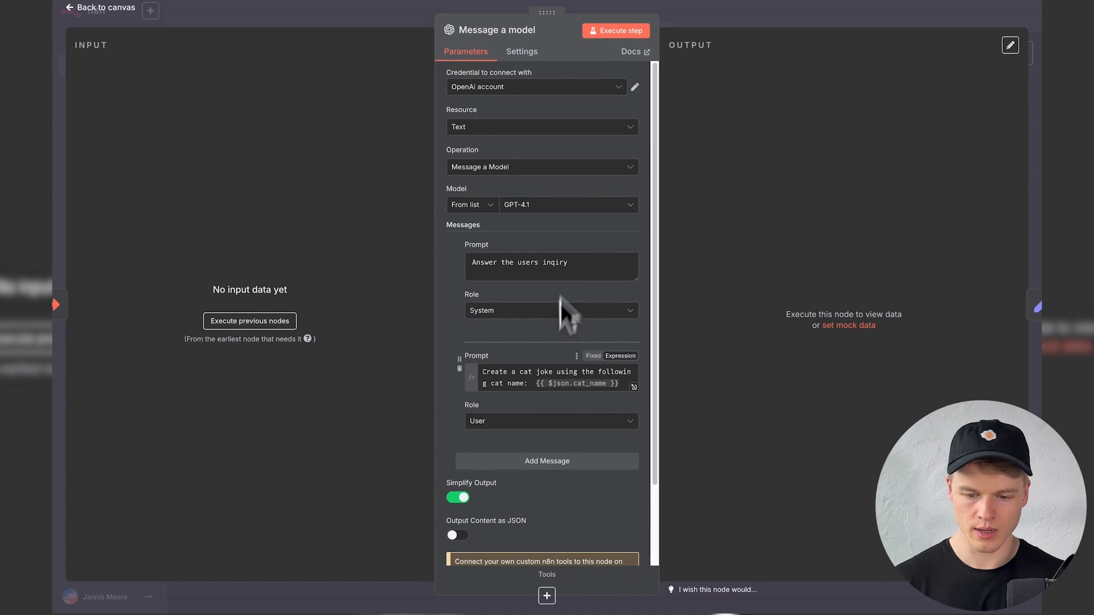
scroll(558, 342, down, 3)
click(781, 4)
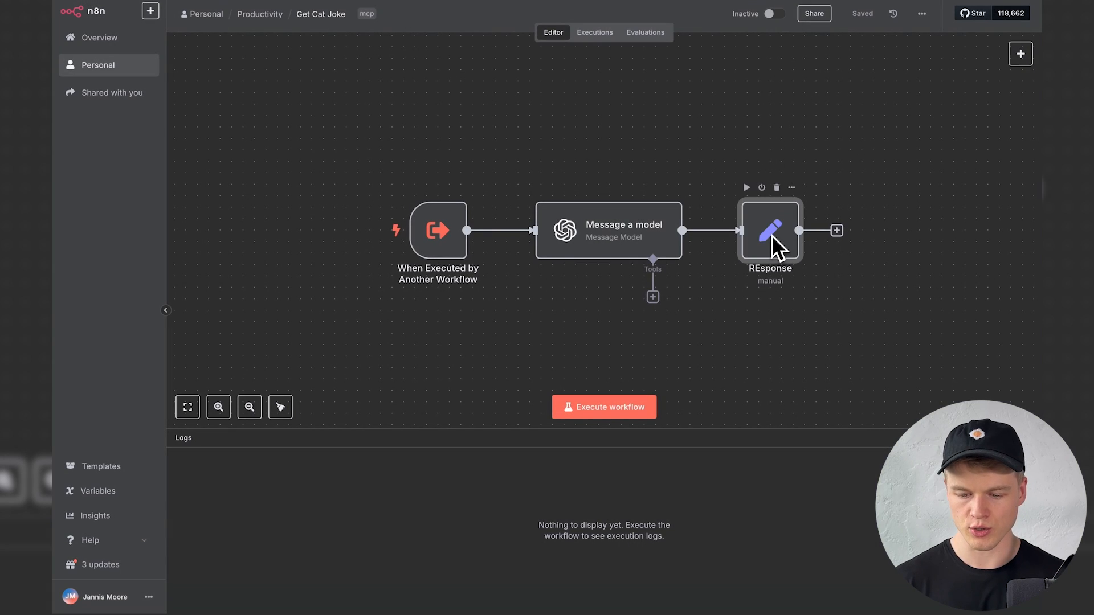
Correct the final node's name to "Response" and return to the canvas
double_click(772, 235)
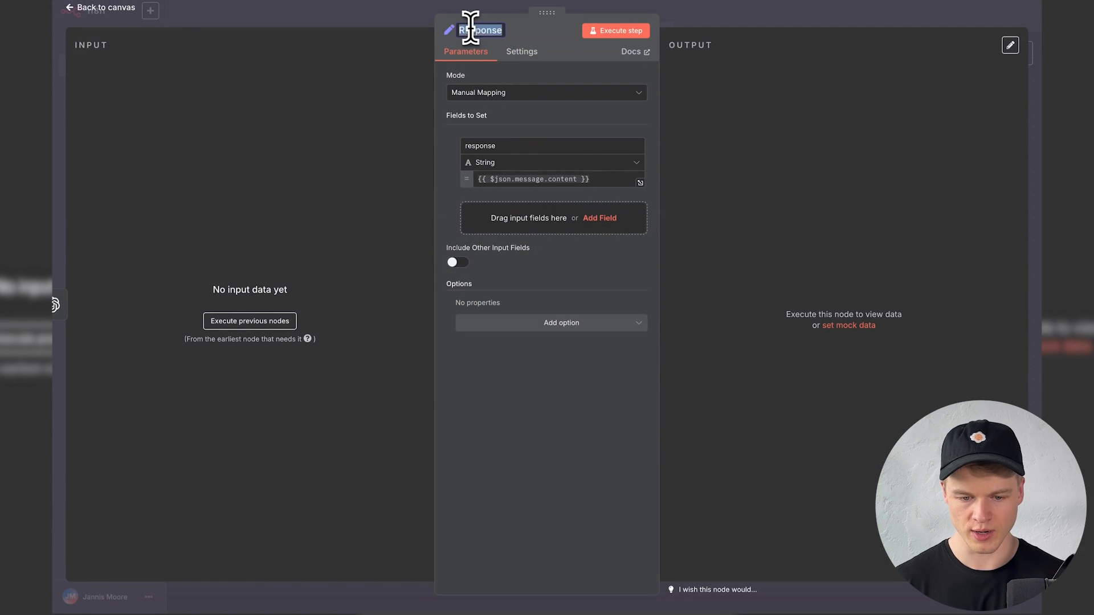
key(BackSpace)
text(e)
key(Return)
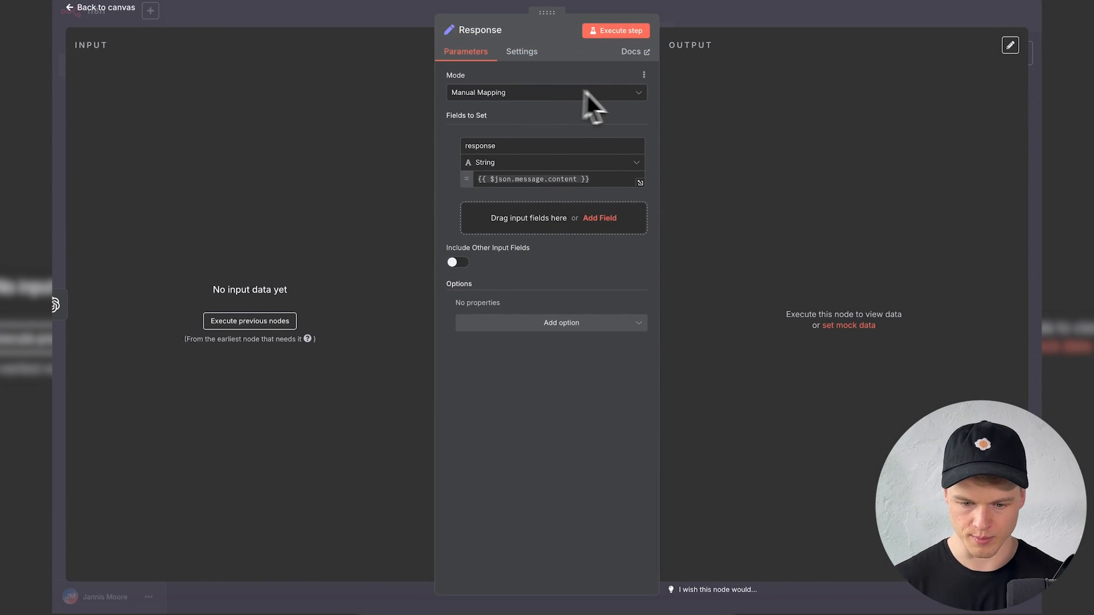
mouse_move(494, 153)
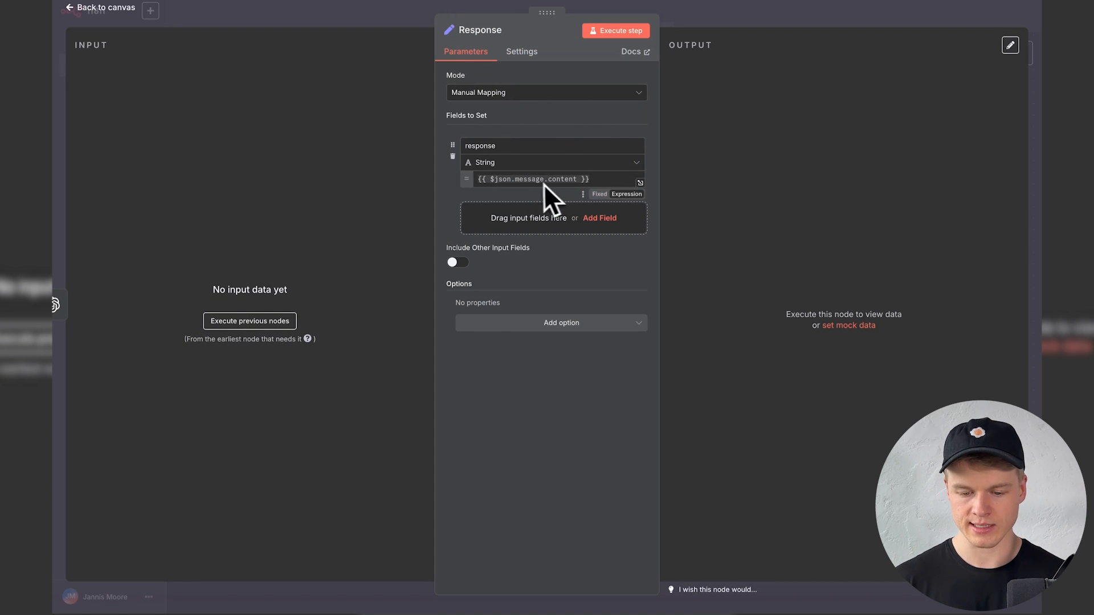
click(734, 22)
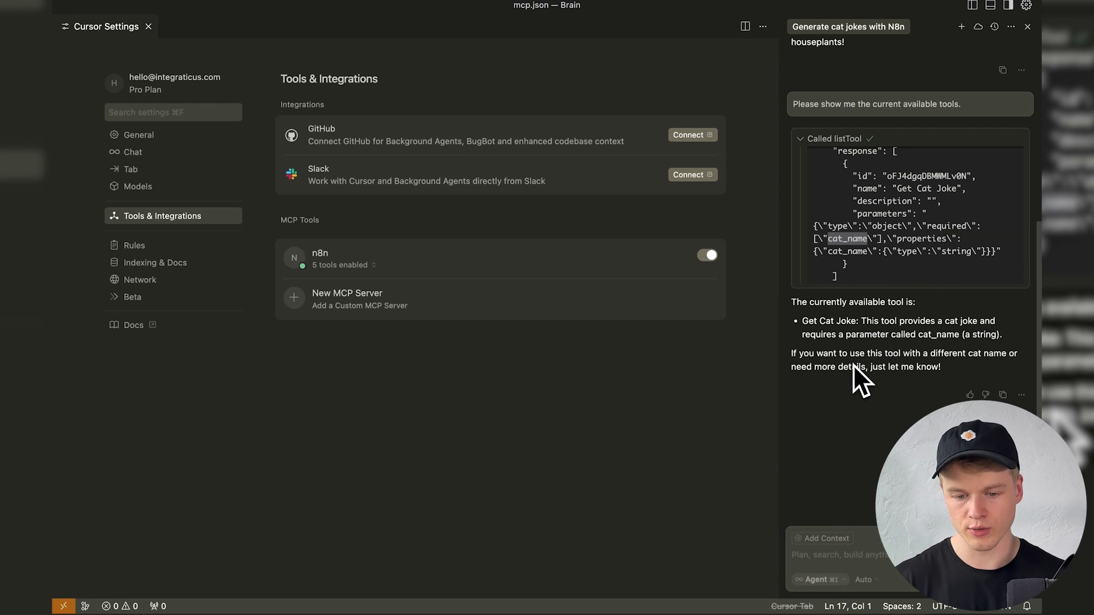
Look back through the Cursor chat to the earlier executeTool result with the cat joke response
scroll(888, 334, up, 5)
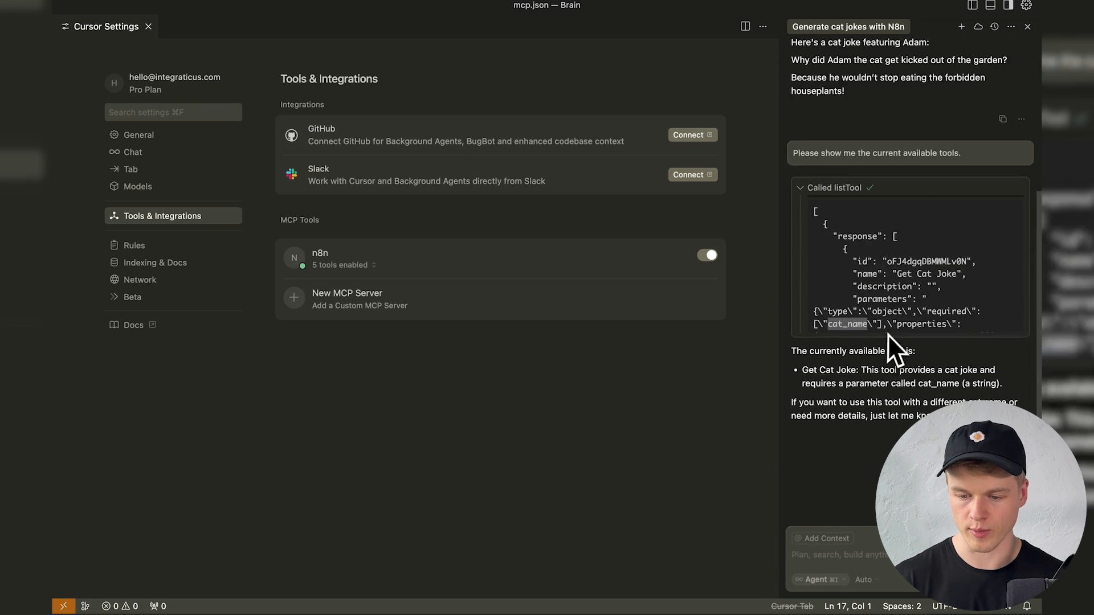
scroll(890, 246, up, 2)
scroll(884, 176, down, 2)
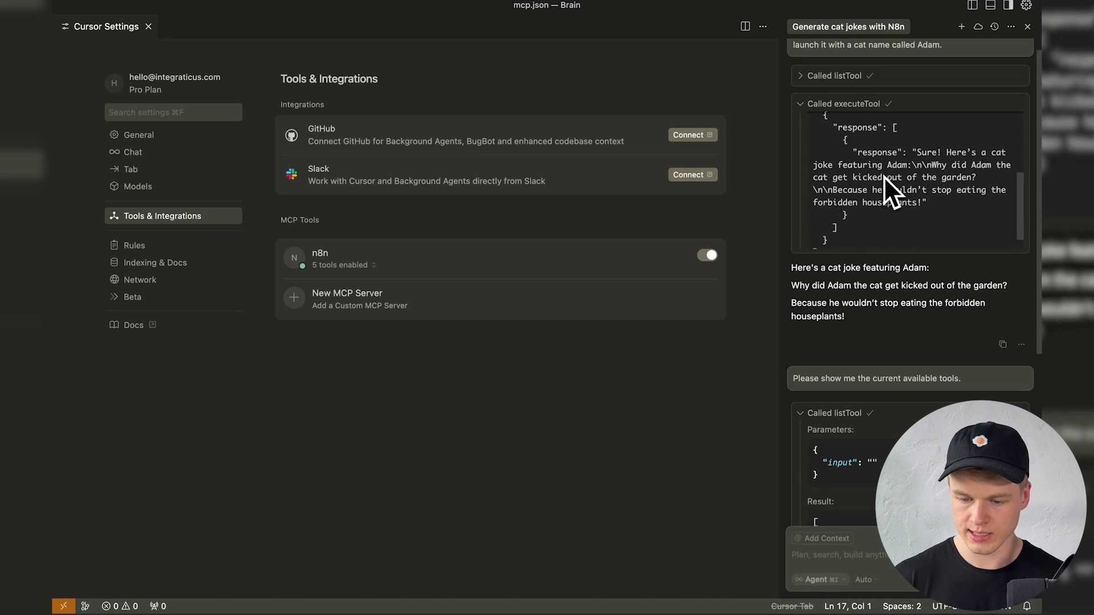
Switch to n8n and inspect the Response node and the mcp tag of the Get Cat Joke workflow
key(ctrl+Left)
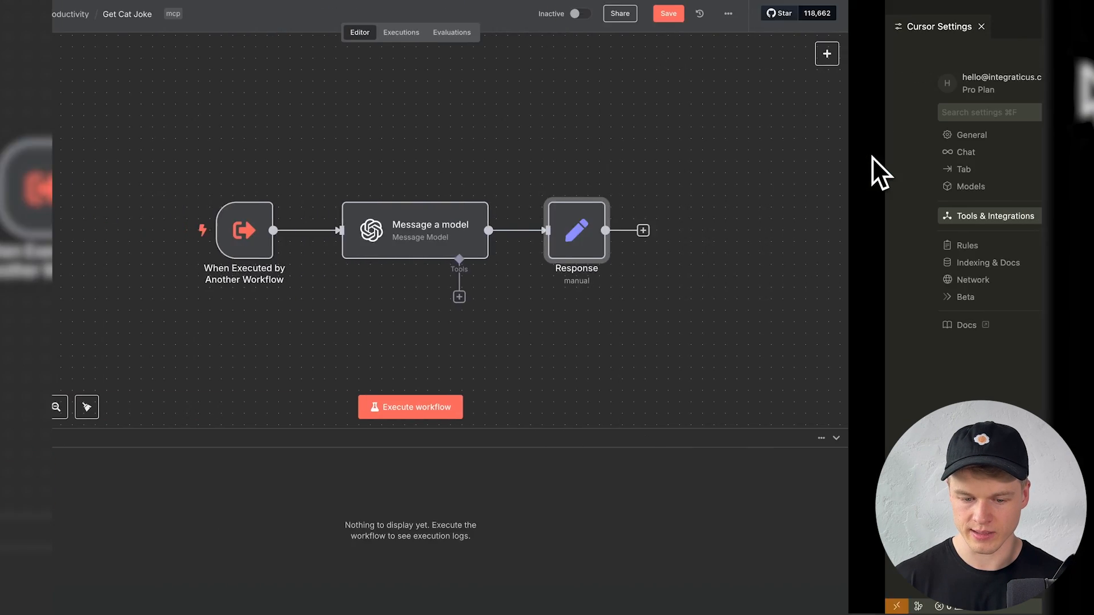
double_click(770, 234)
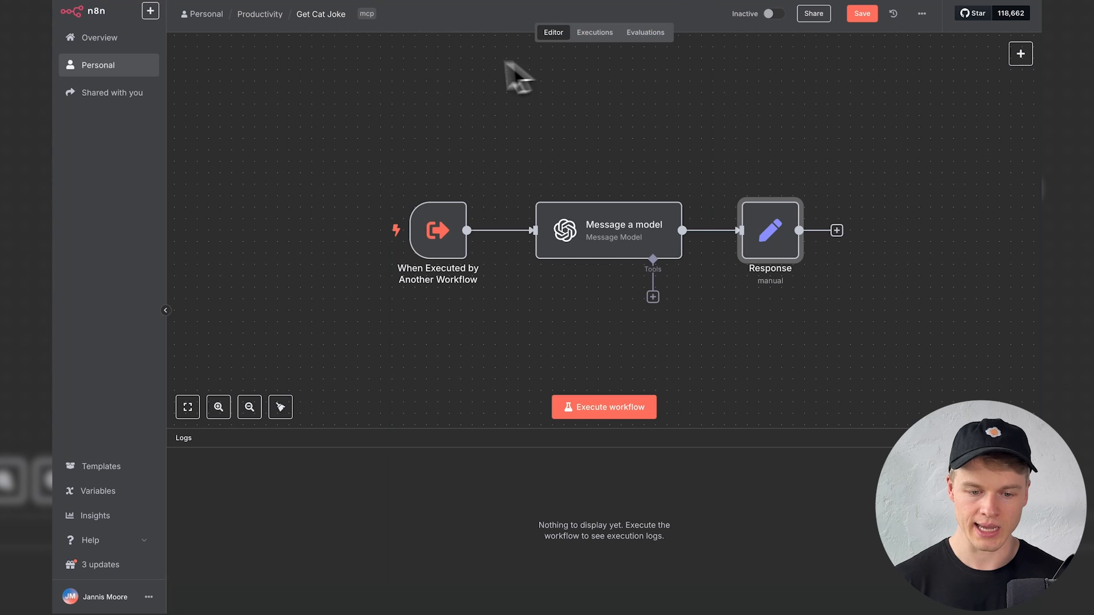
click(367, 16)
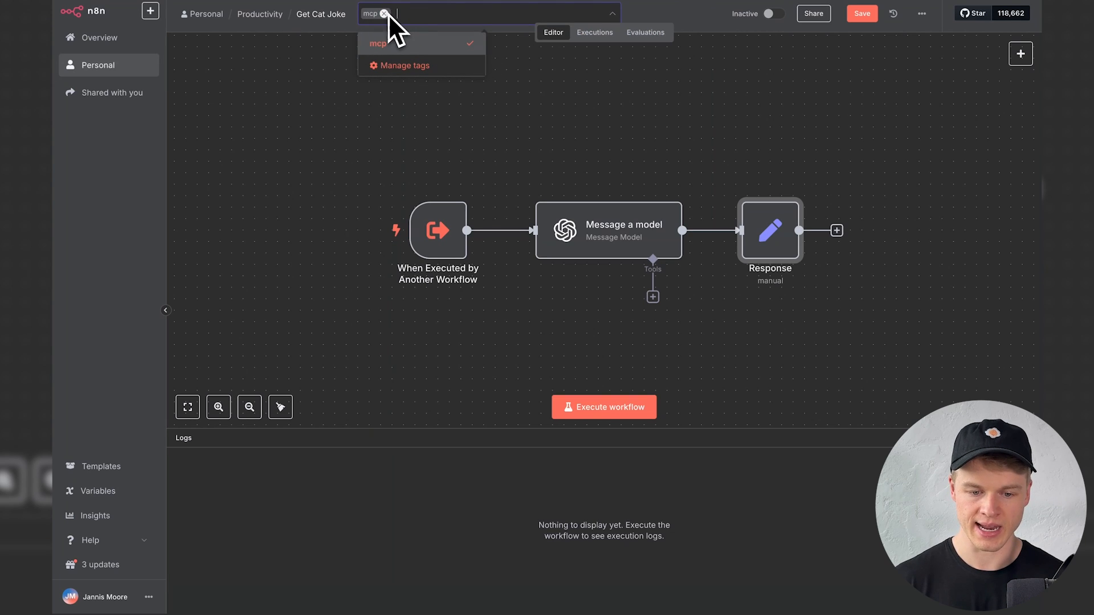
click(314, 104)
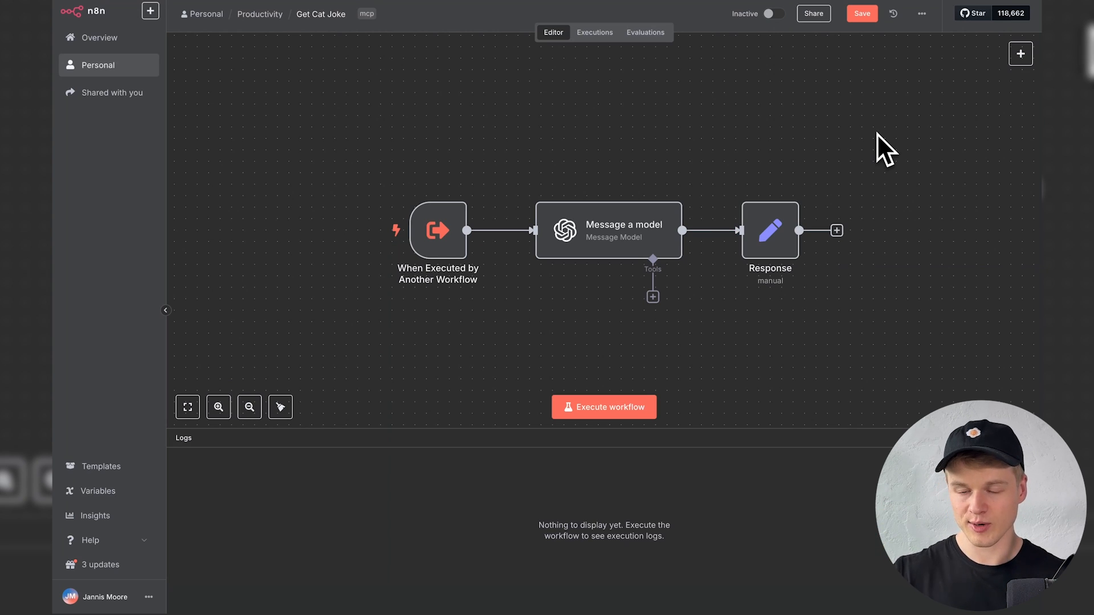
Save the Get Cat Joke workflow and select its workflow ID in the browser address
click(860, 16)
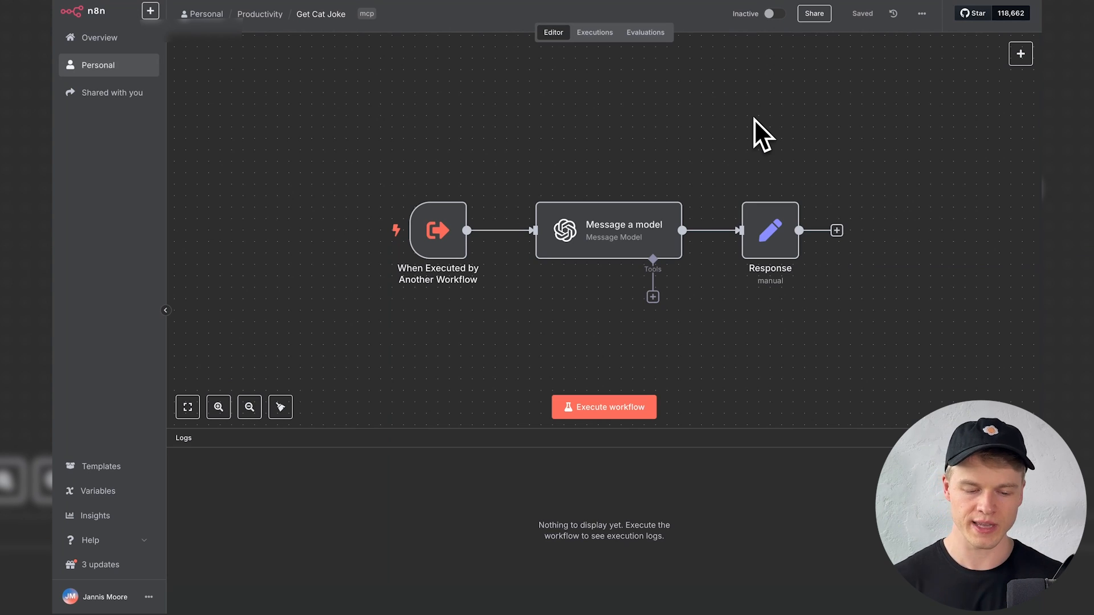
mouse_move(496, 2)
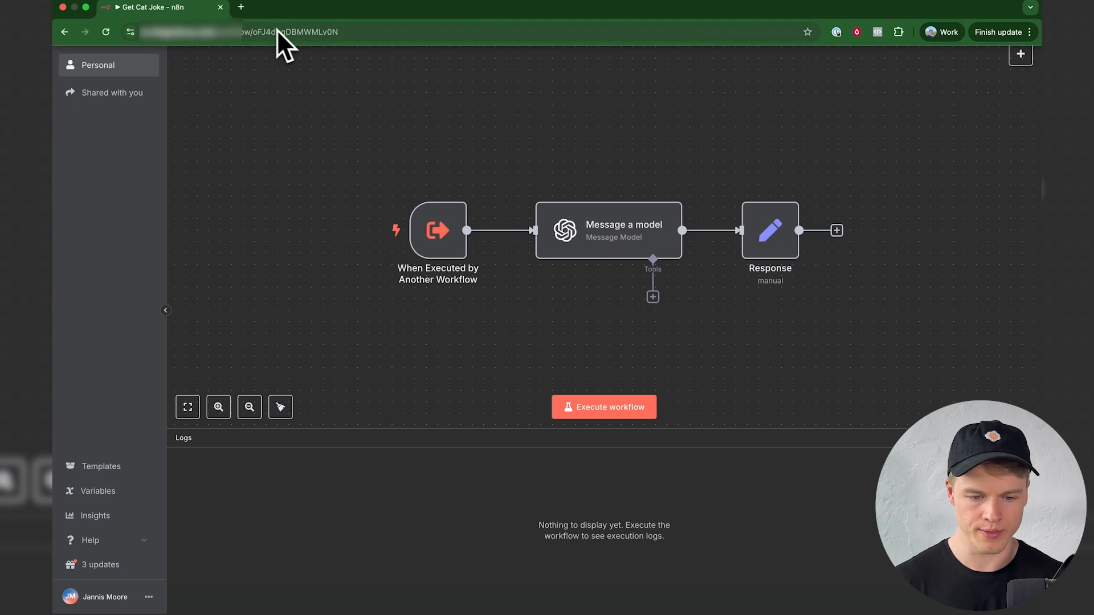
click(297, 31)
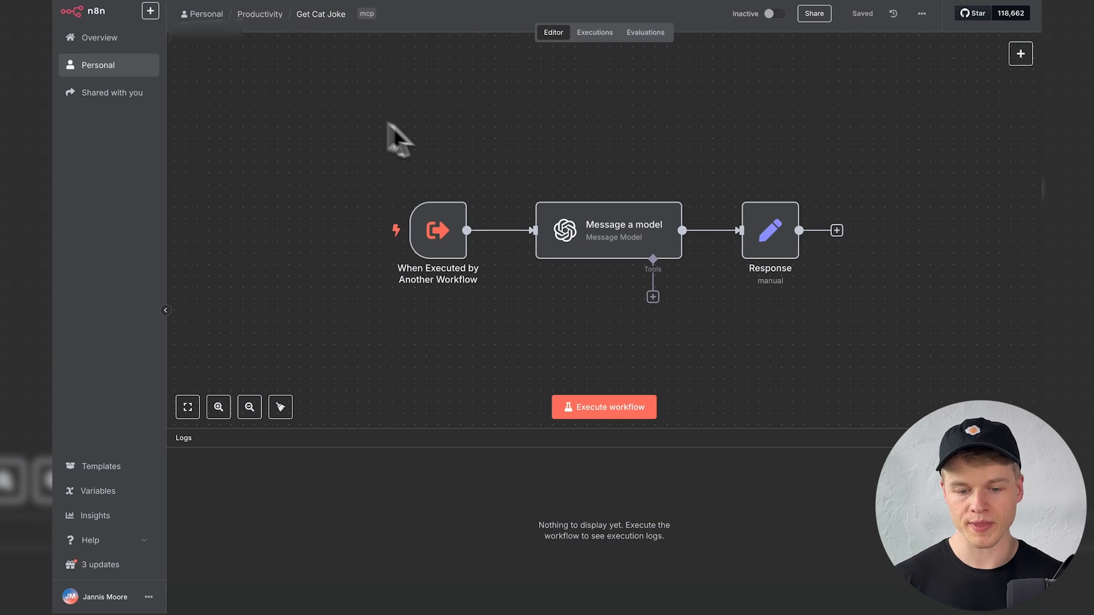
Switch to Cursor and review the executeTool and listTool results for Get Cat Joke in the chat
key(ctrl+Right)
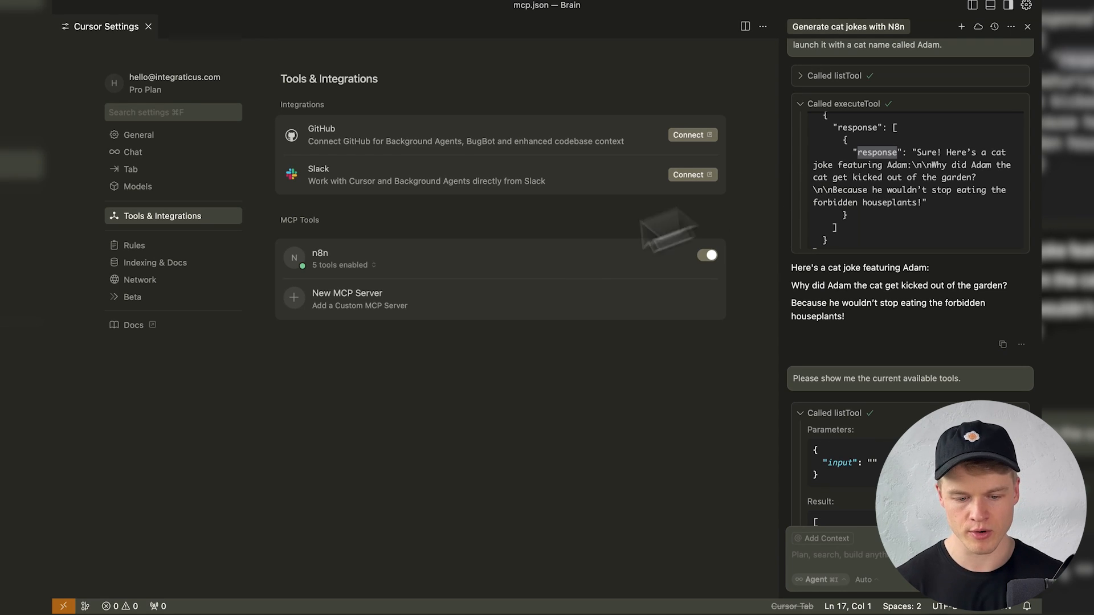
scroll(862, 176, down, 10)
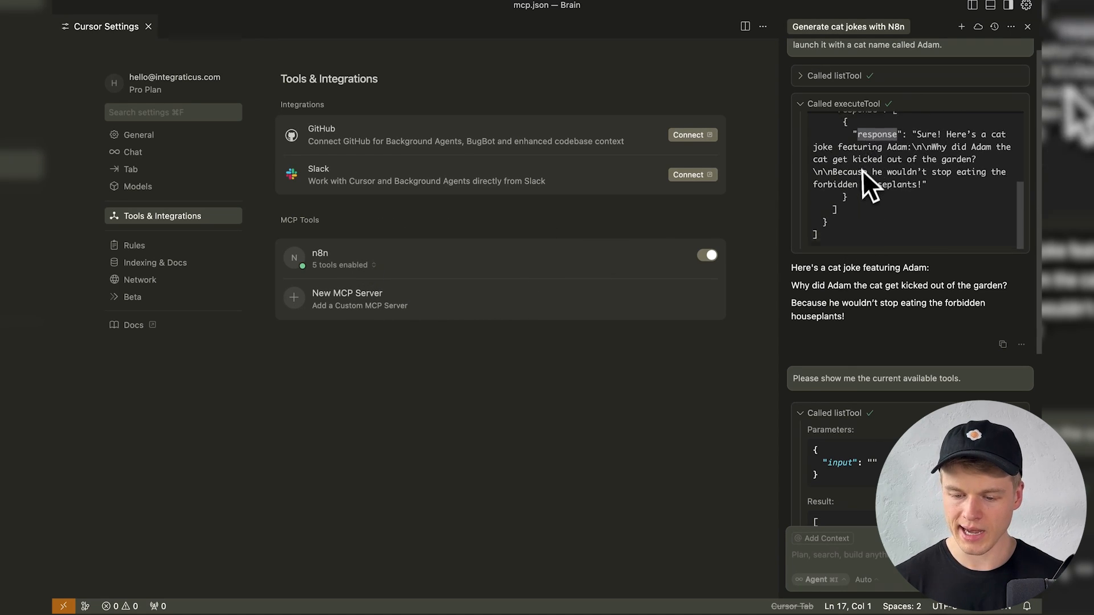
scroll(860, 175, up, 8)
scroll(863, 218, down, 2)
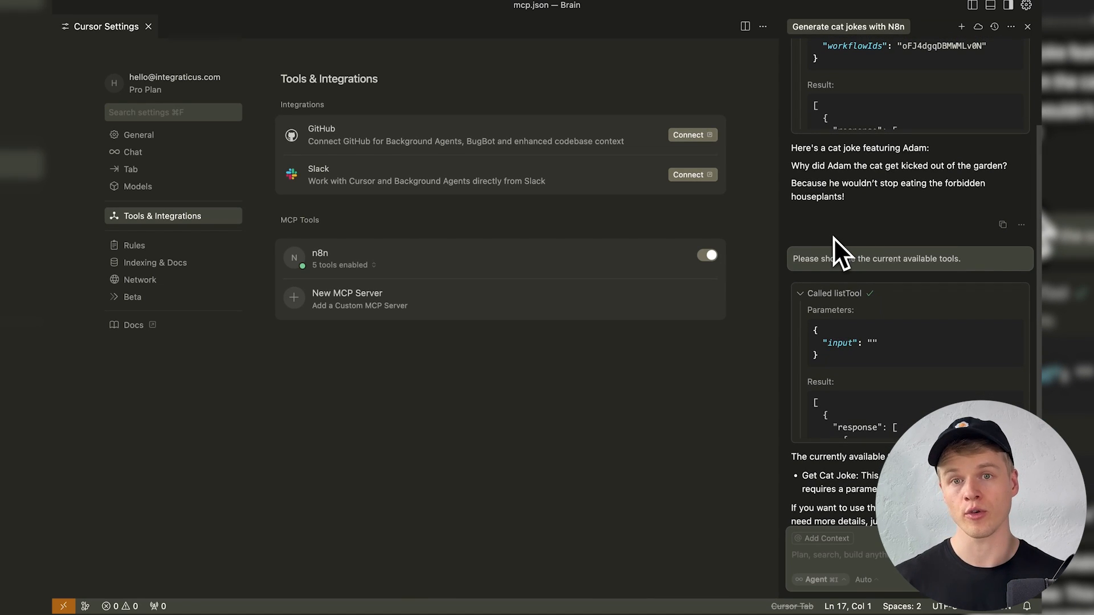
scroll(840, 296, down, 1)
scroll(849, 268, down, 6)
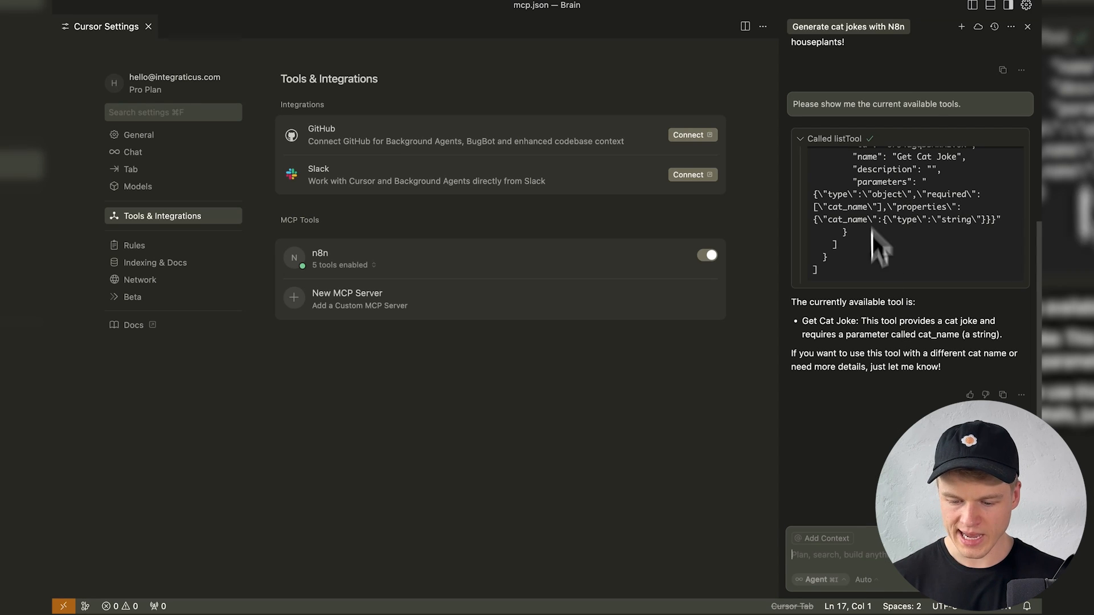
scroll(862, 217, up, 5)
scroll(860, 208, down, 3)
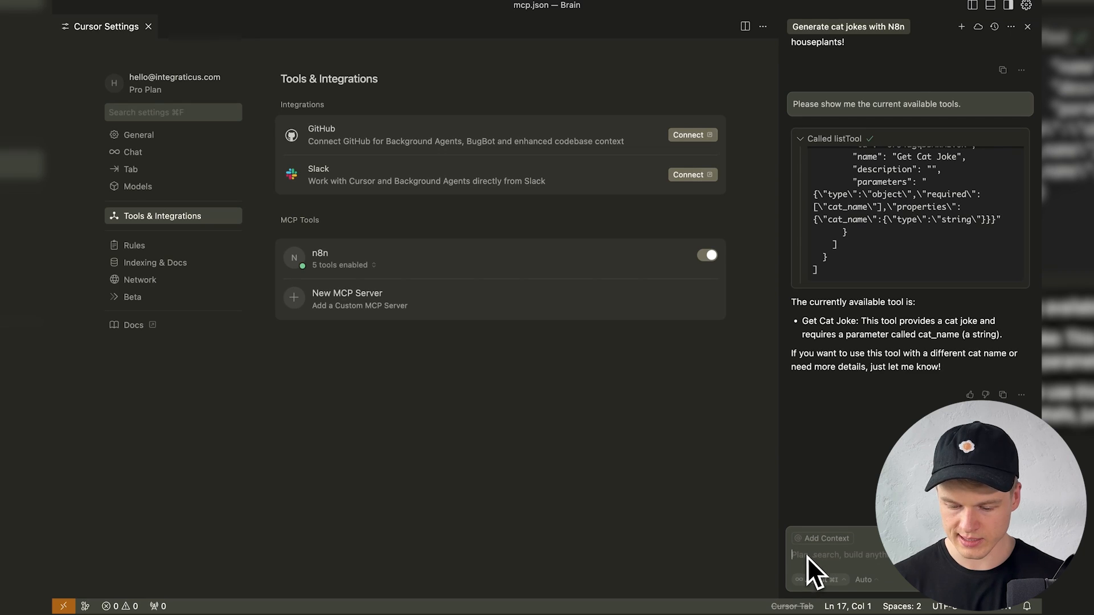
Send the chat request "please remove the following workflow from the n8n mcp server: oFJ4dgqDBMWMLv0N"
click(827, 556)
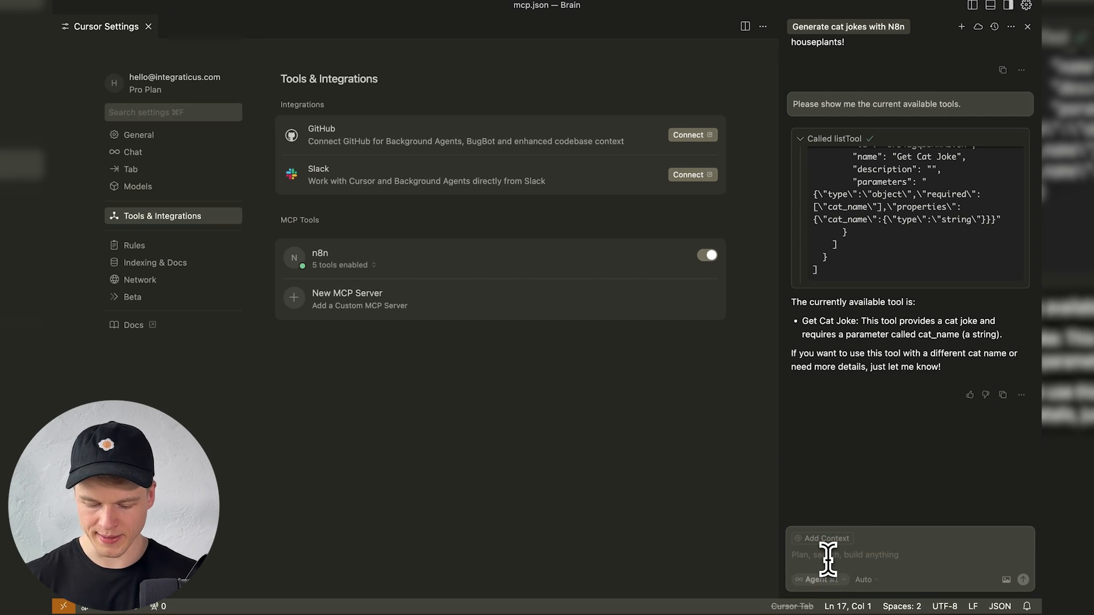
text(please remove the )
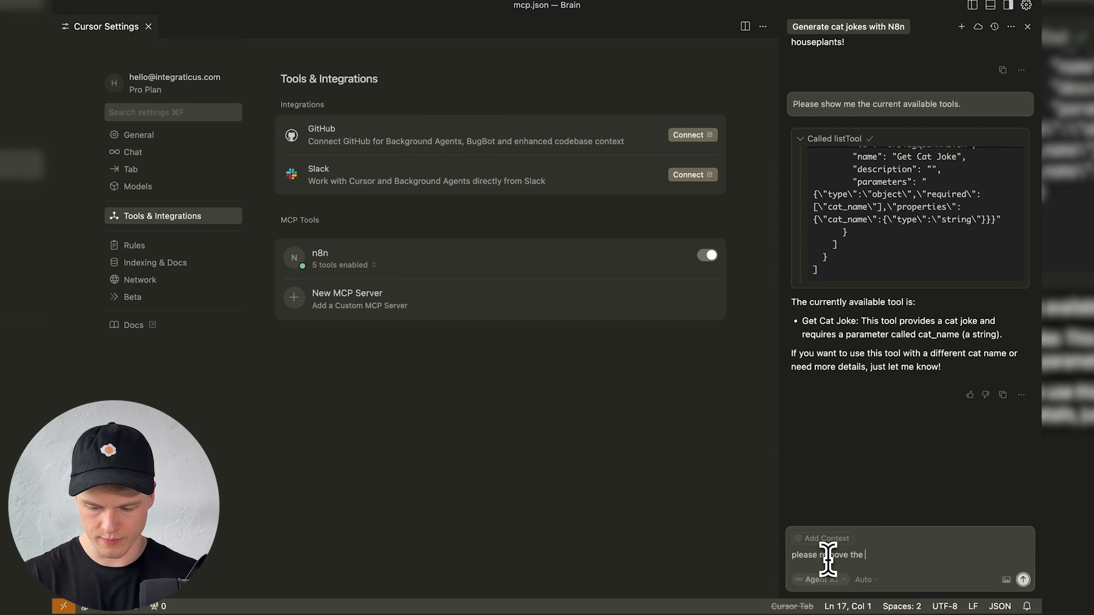
text(following workflow from tn)
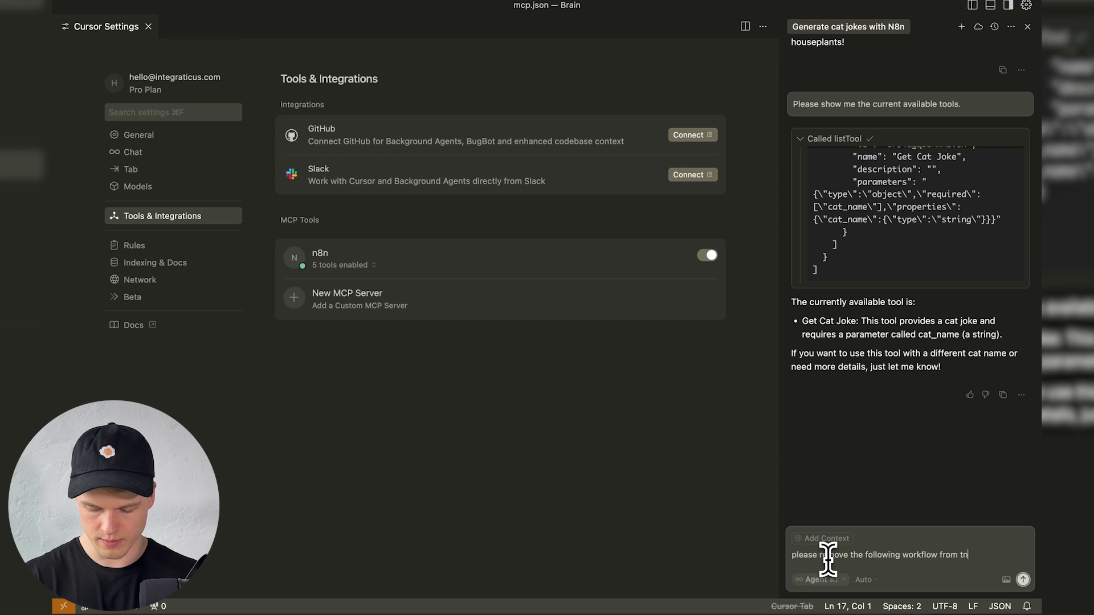
key(BackSpace)
text(he n8n mcp server:)
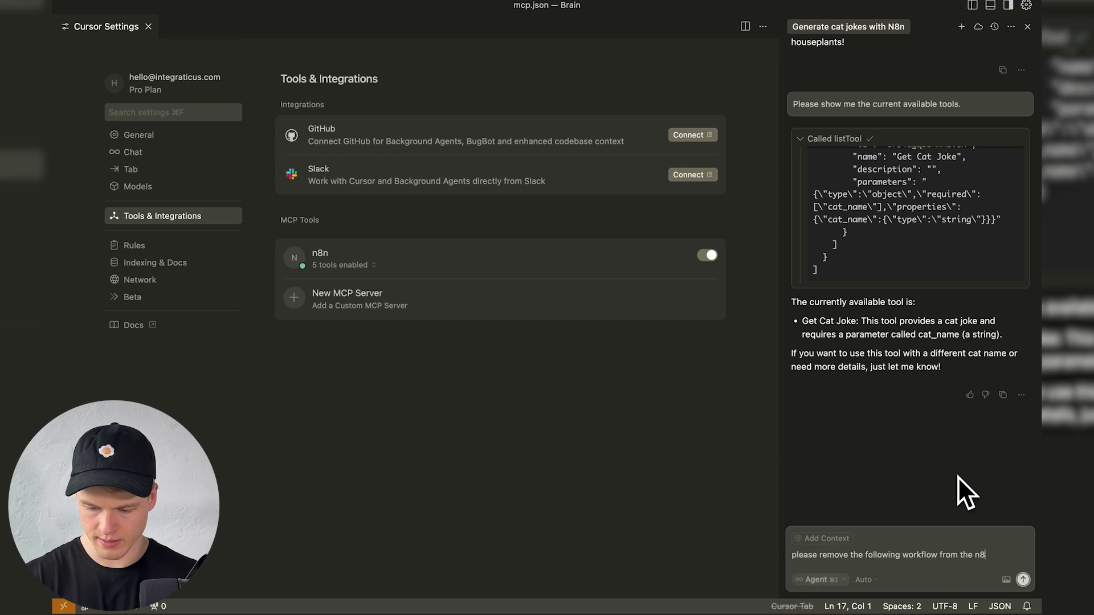
text(oFJ4dgqDBMWMLv0N)
key(Return)
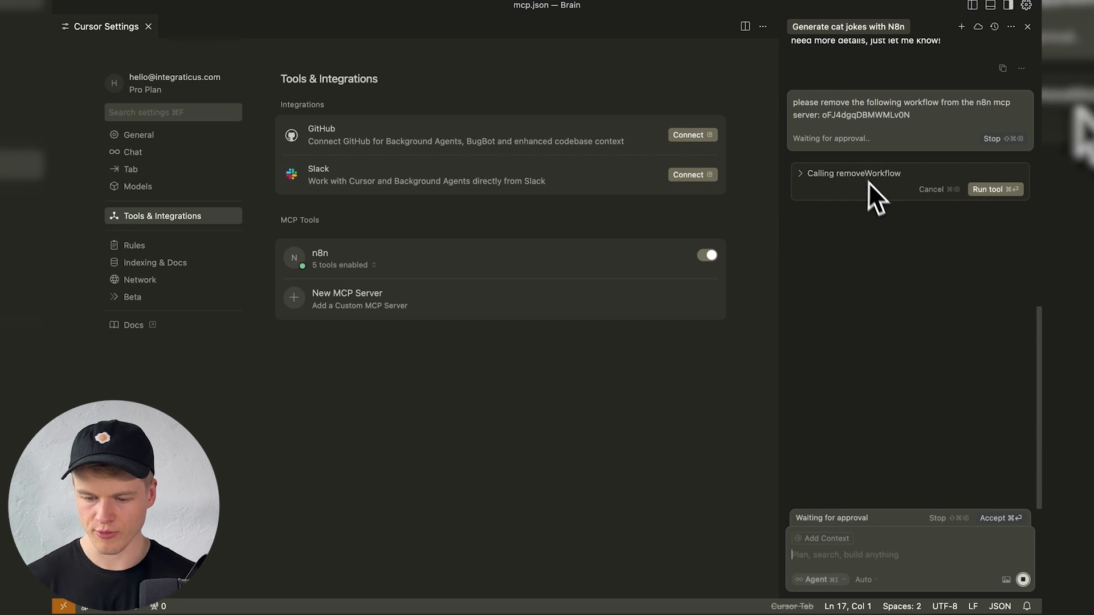
Expand the removeWorkflow call to check its workflow ID, approve it and view the result
click(801, 174)
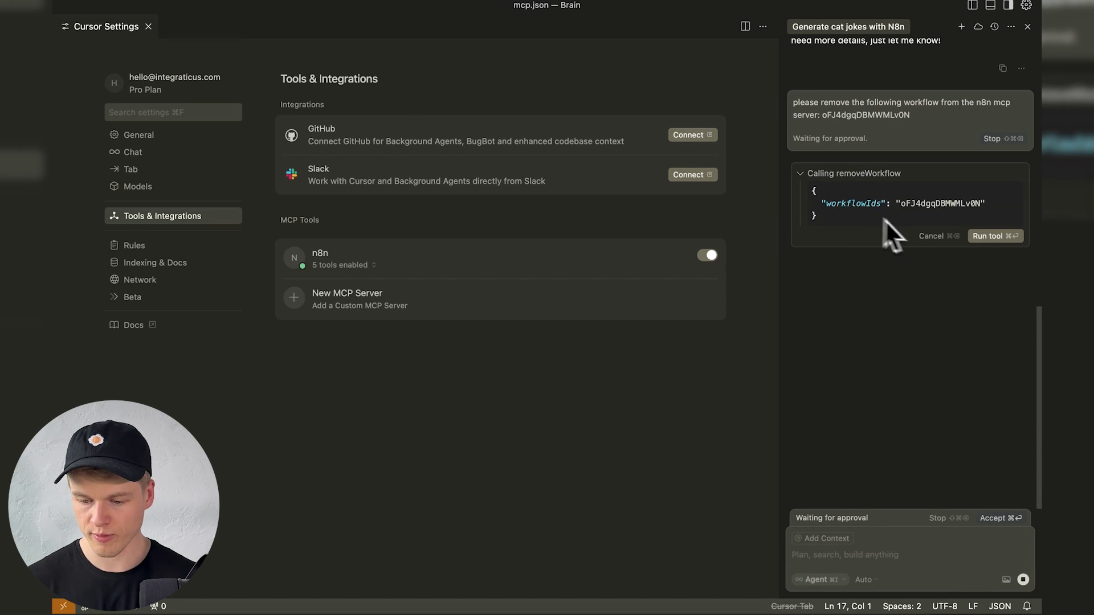
click(992, 237)
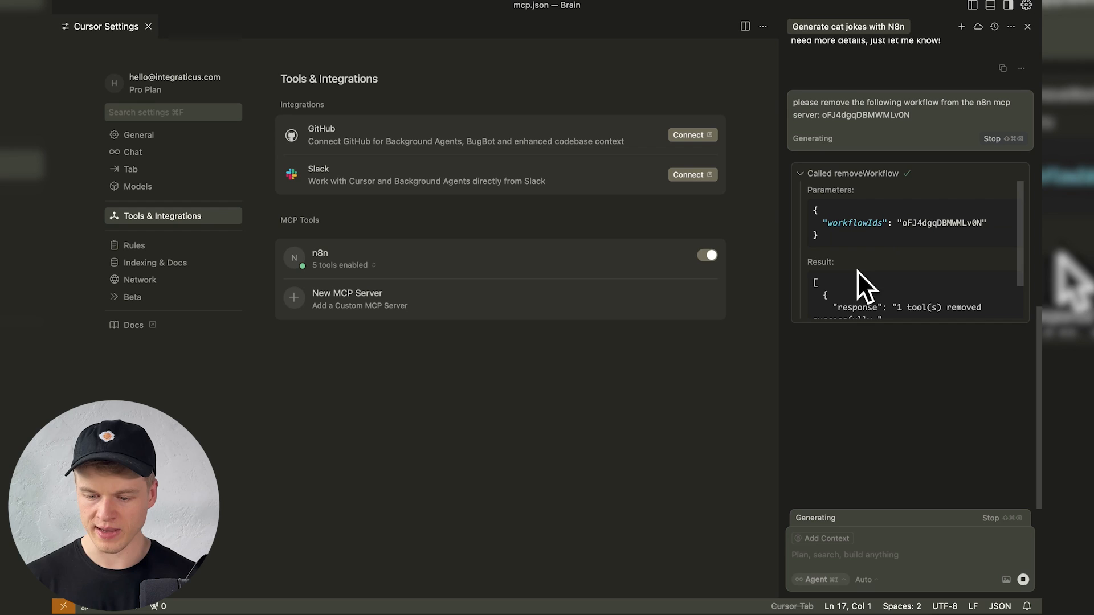
scroll(863, 290, down, 2)
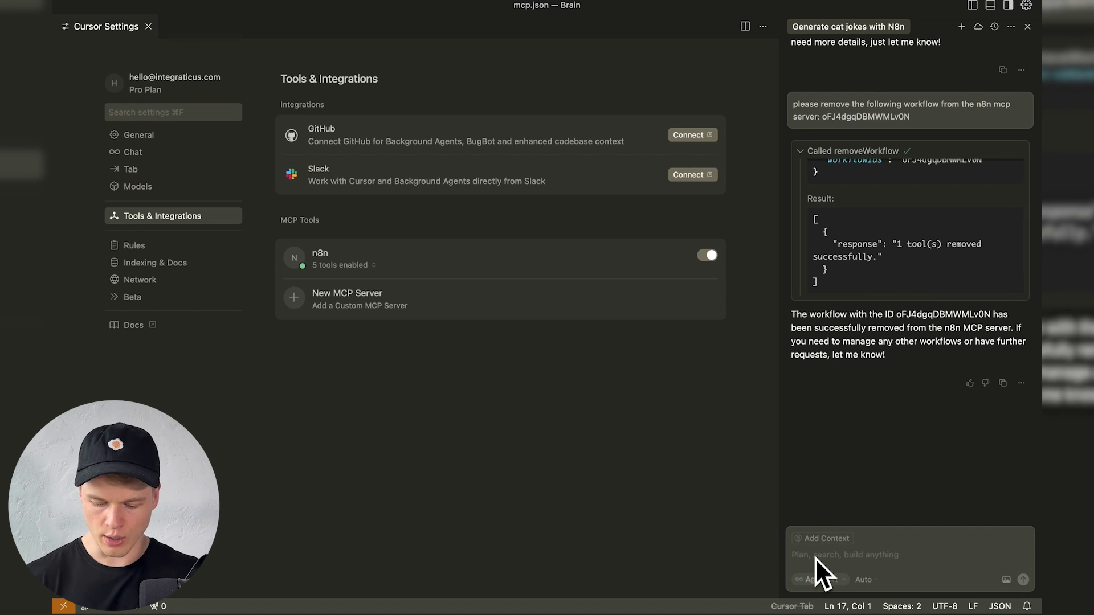
Dictate and send "Now please list the tools again.", approve the listTool call and expand its result
key(fn)
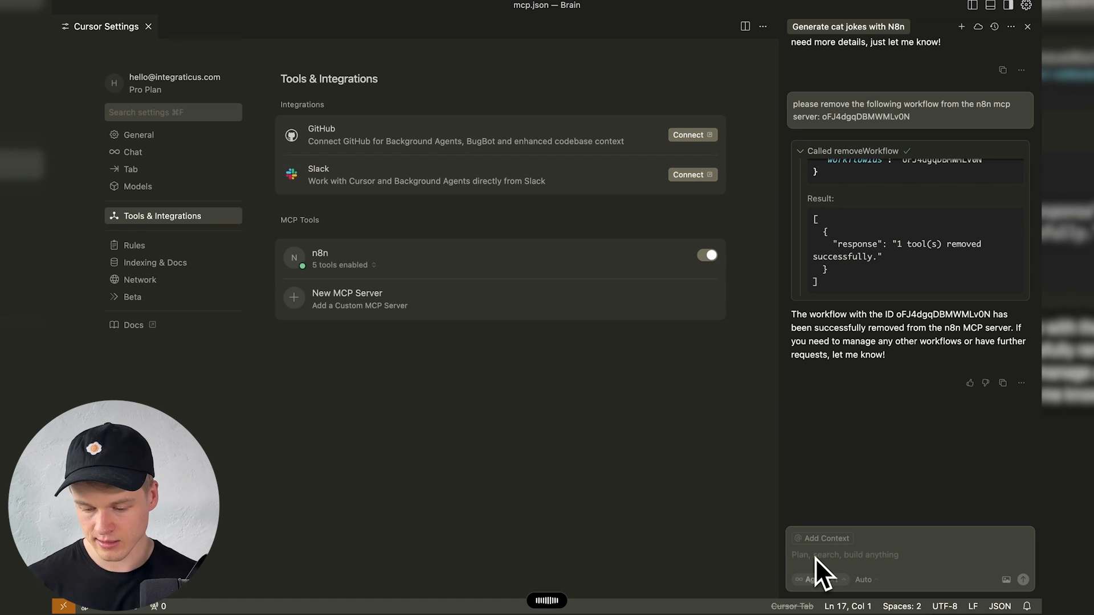
key(fn)
key(Return)
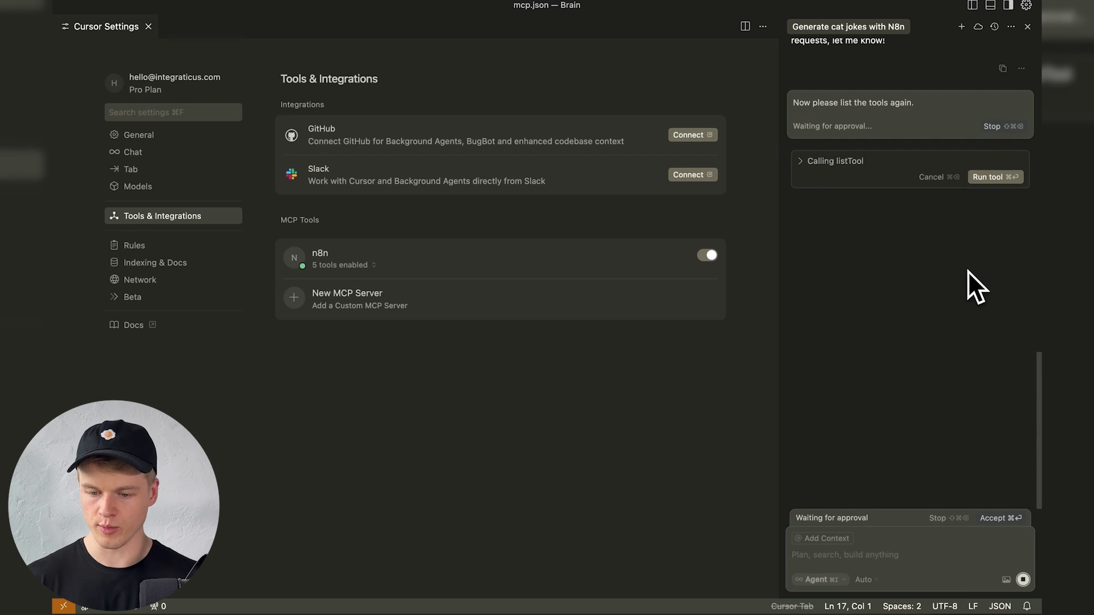
click(1000, 178)
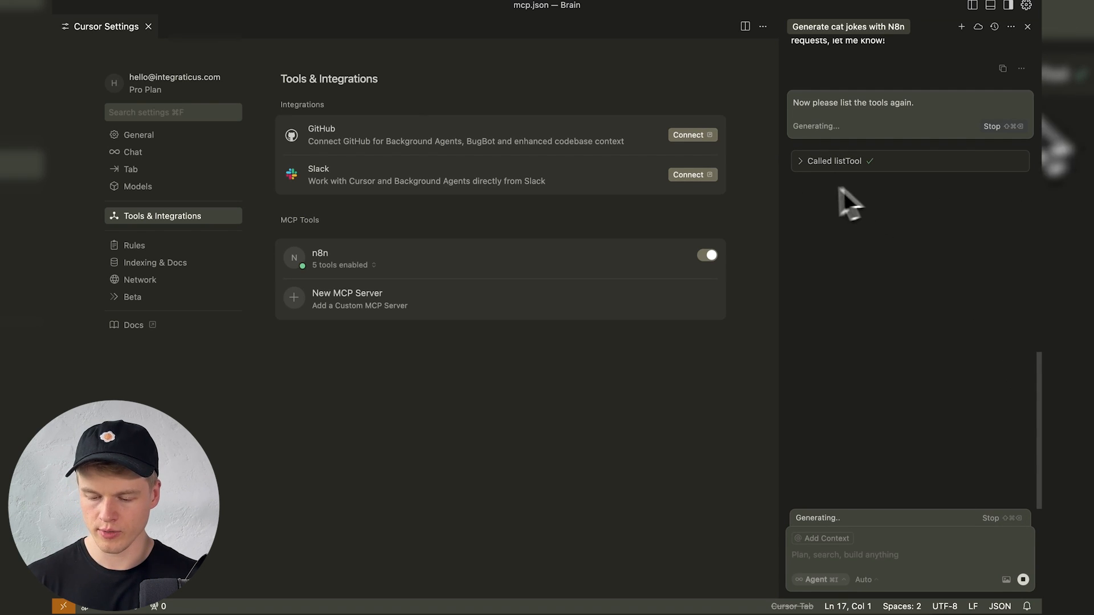
click(801, 163)
scroll(850, 269, down, 2)
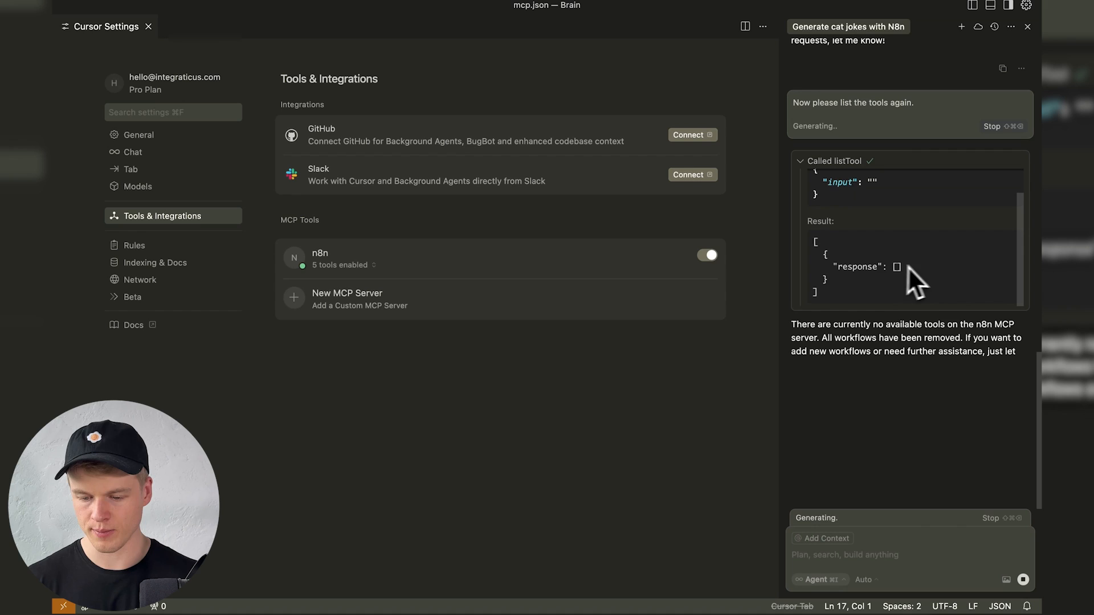
Send "please add this tool again", check and approve the addWorkflow call, and view its result
click(825, 560)
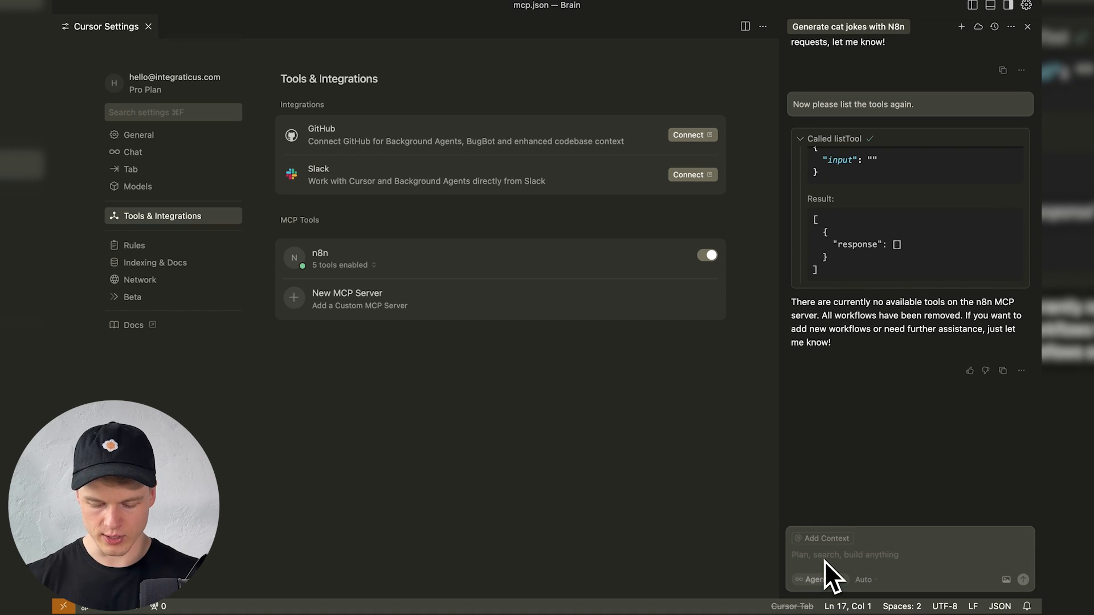
text(please ad)
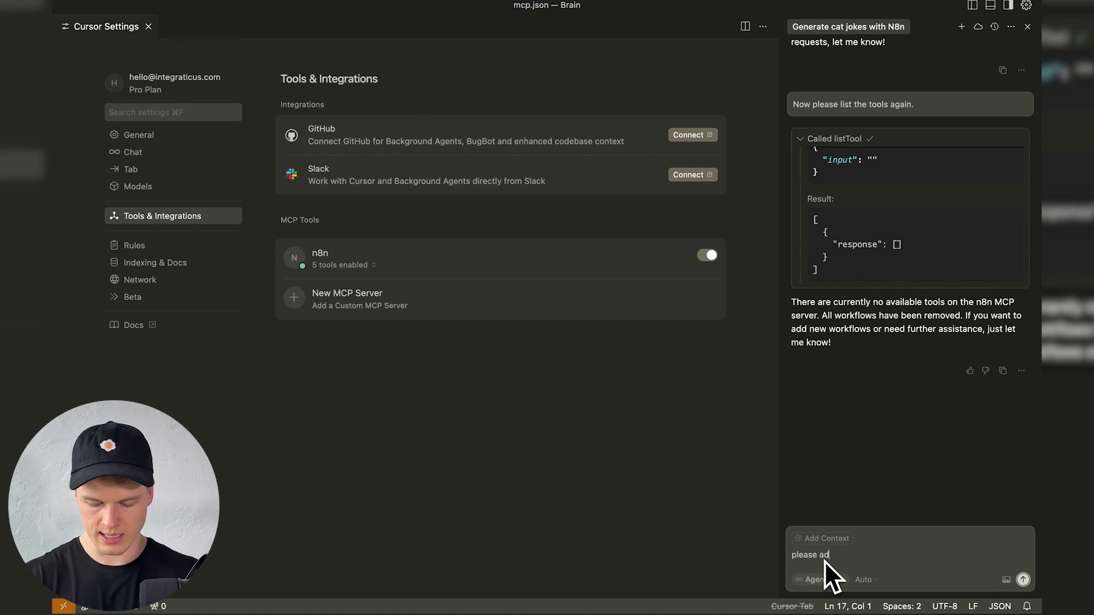
text(d this tool again)
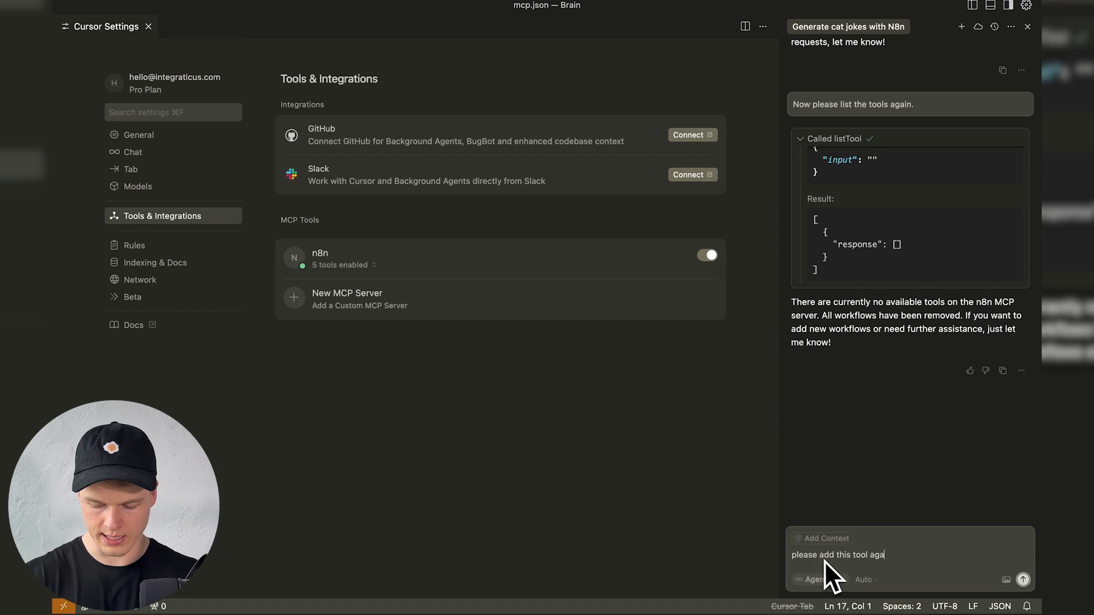
key(Return)
click(800, 161)
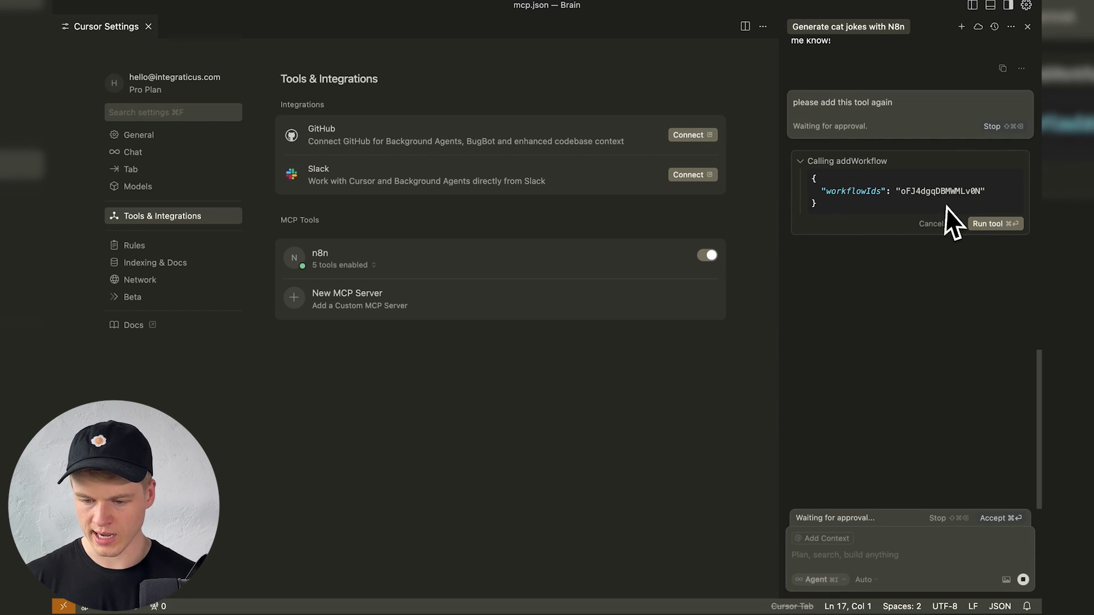
click(994, 223)
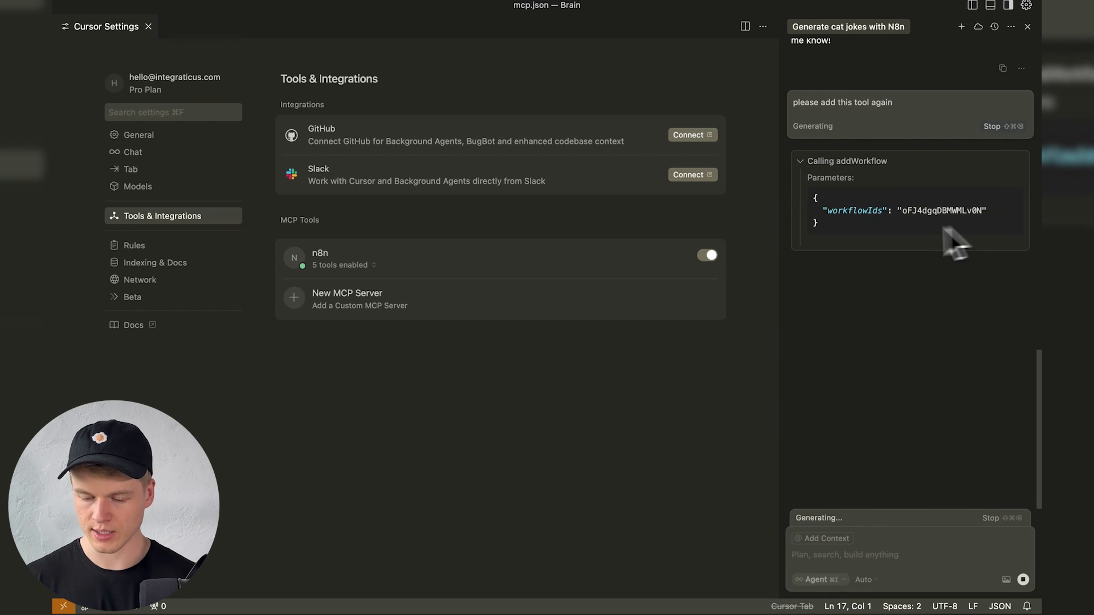
scroll(881, 282, down, 1)
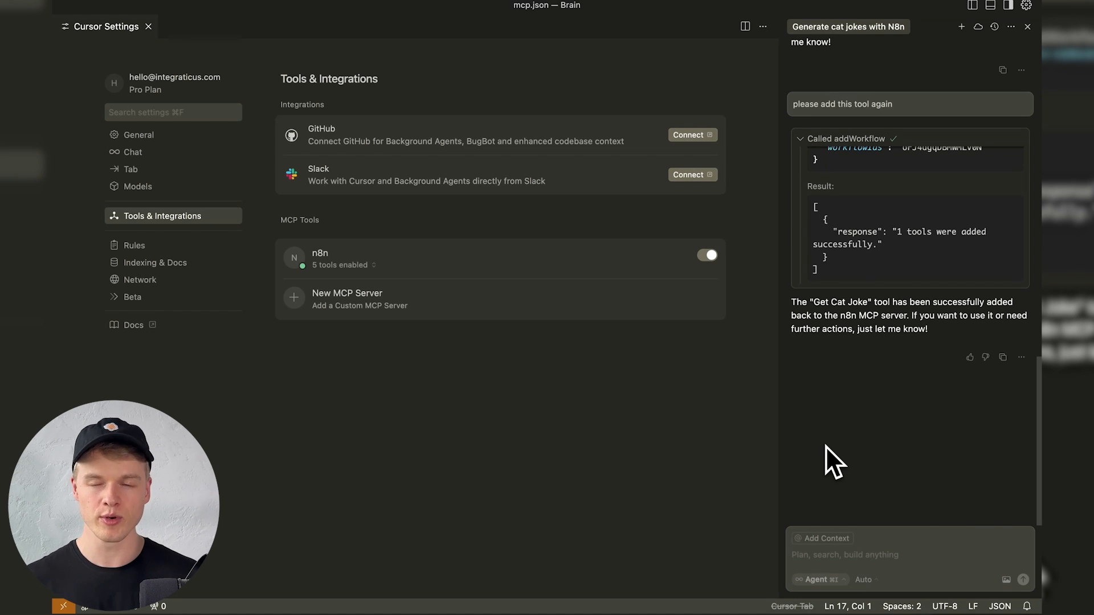
Switch to n8n and open the Brain MCP workflow from the Productivity folder
key(ctrl+Left)
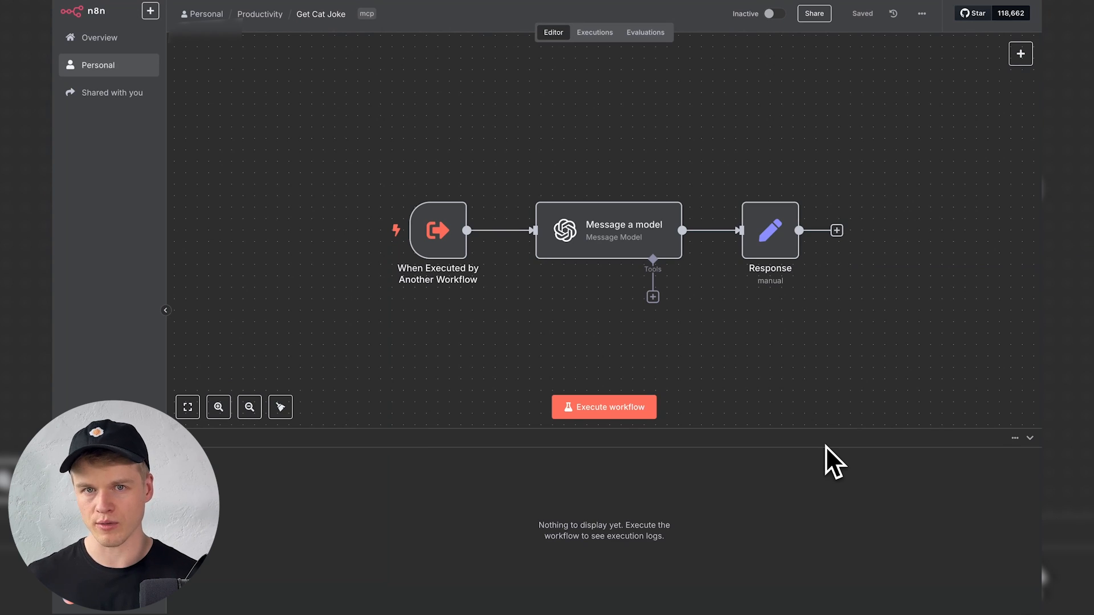
click(262, 16)
click(293, 171)
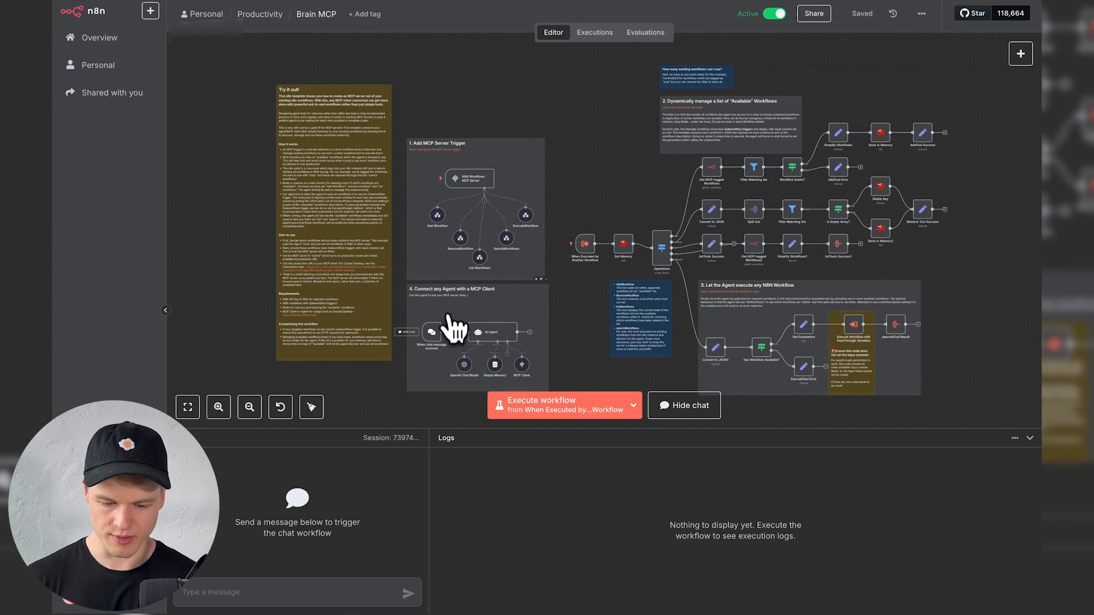
Examine the MCP client agent section, the chat message field and the MCP server trigger in the Brain MCP workflow
scroll(462, 335, up, 3)
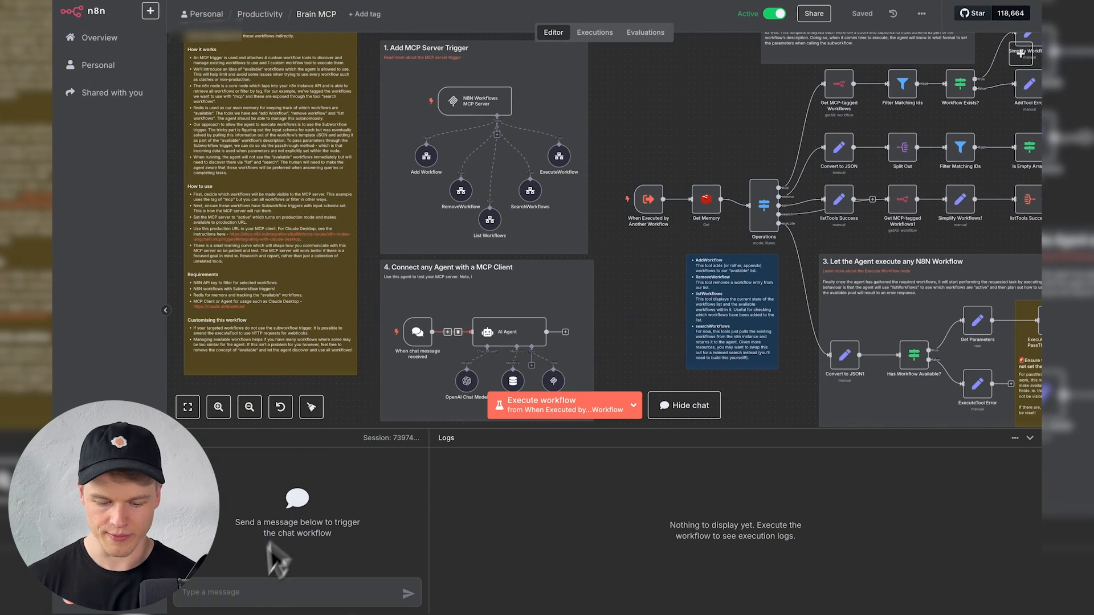
click(248, 595)
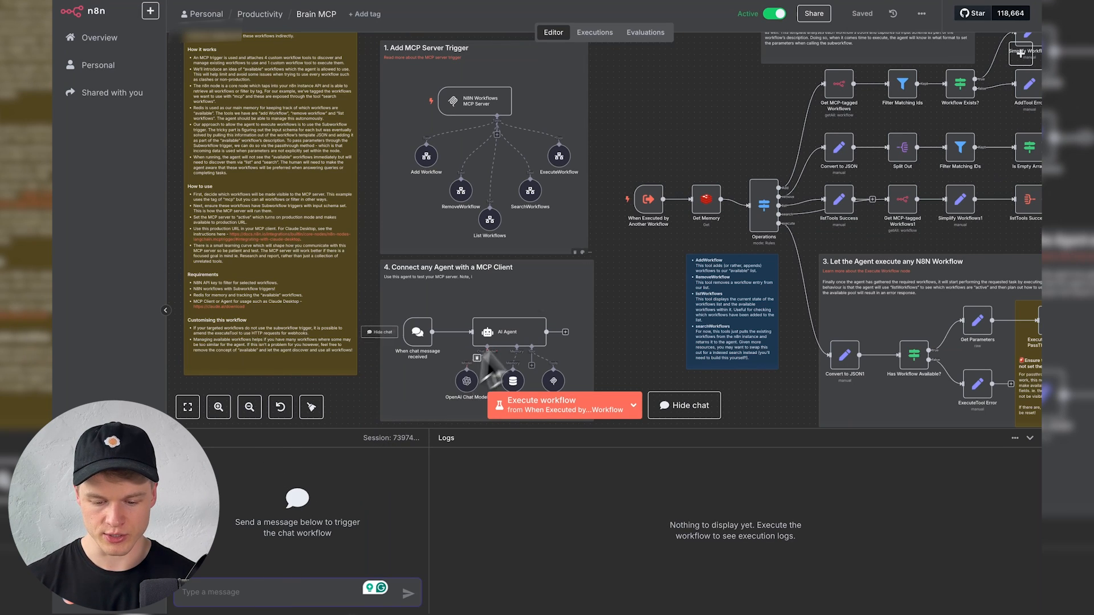
scroll(601, 311, down, 1)
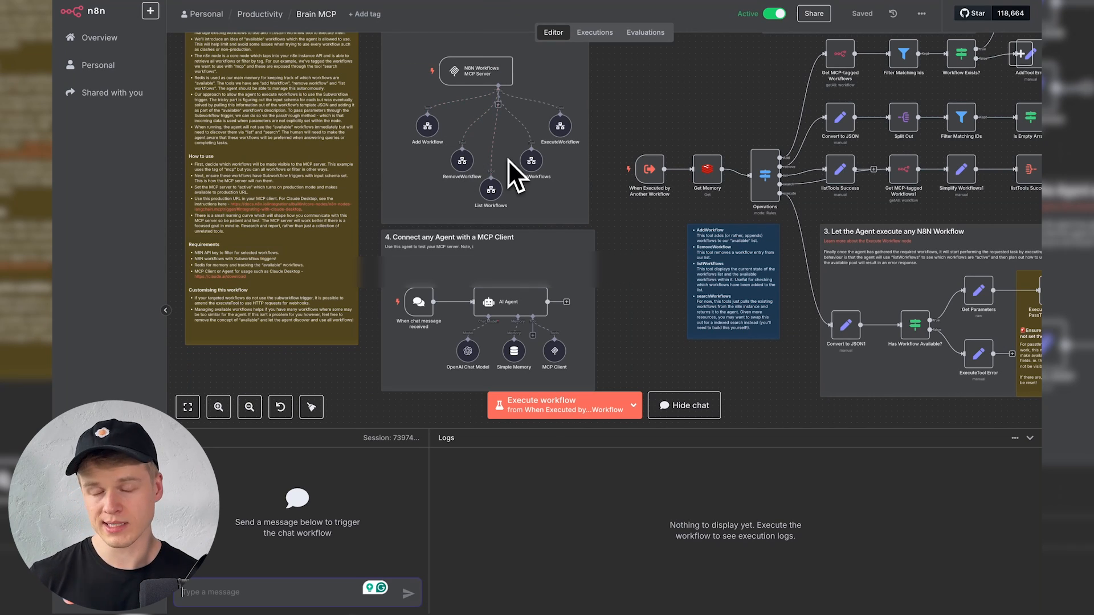
Switch to Cursor and expand the n8n MCP server's enabled tools to review executeTool, searchTool, listTool, removeWorkflow and addWorkflow
key(ctrl+Right)
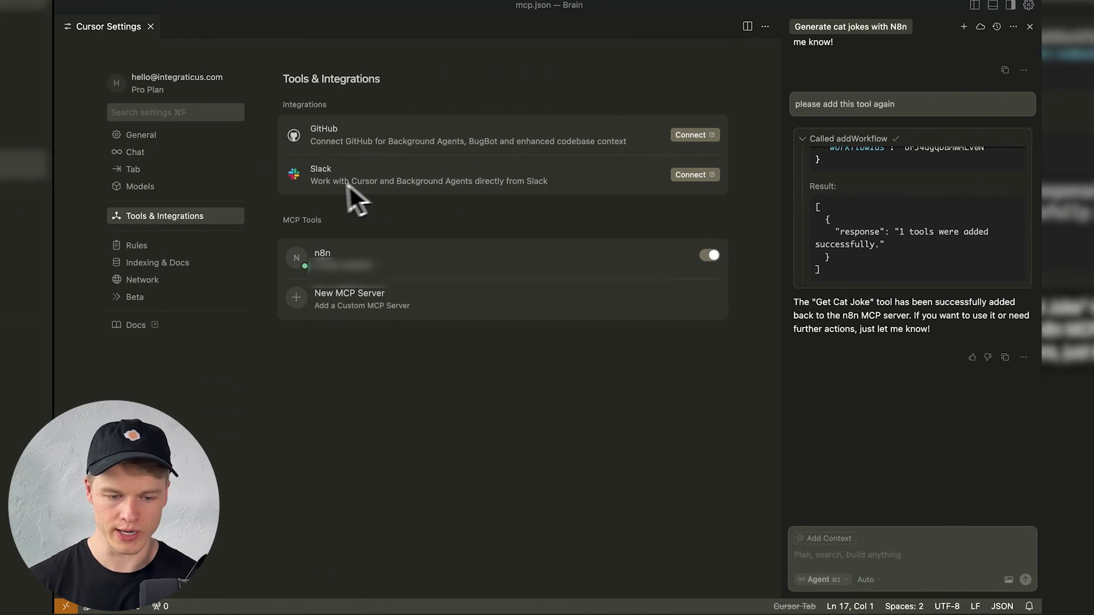
click(380, 276)
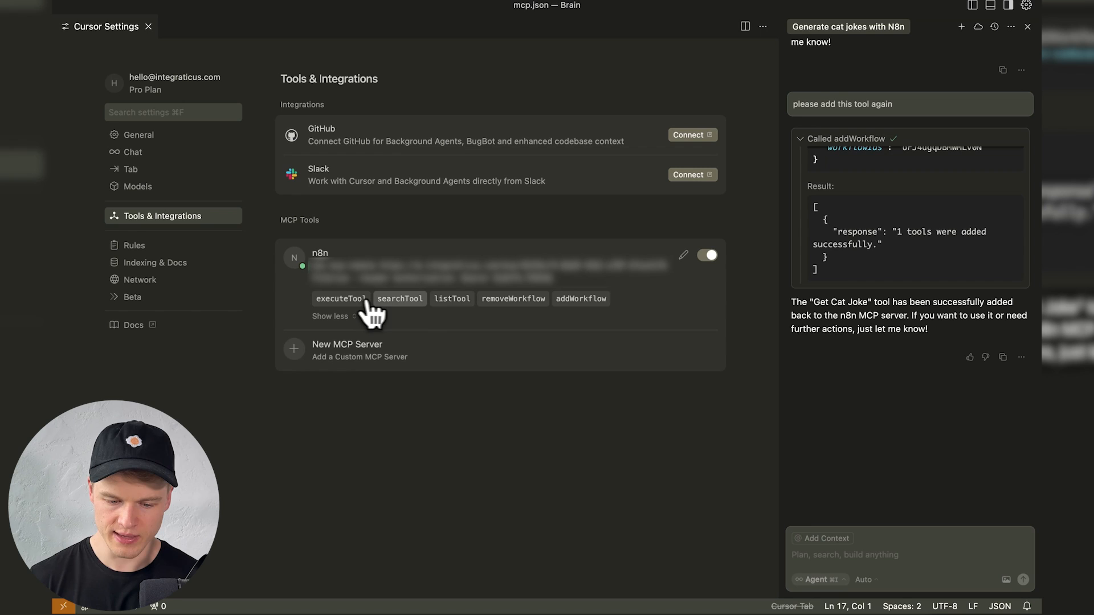
mouse_move(345, 304)
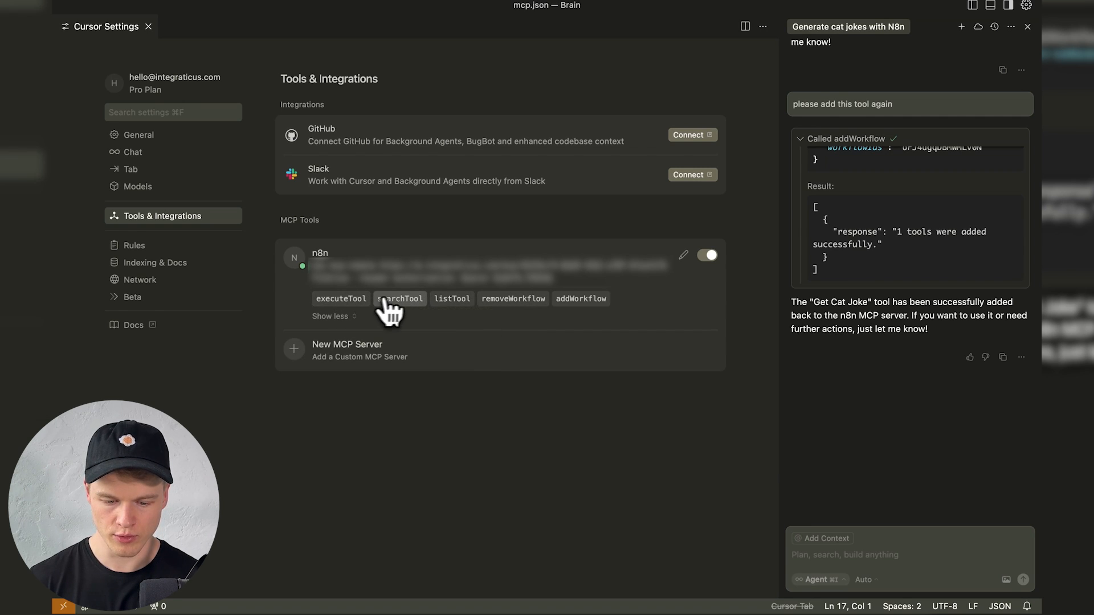
mouse_move(452, 306)
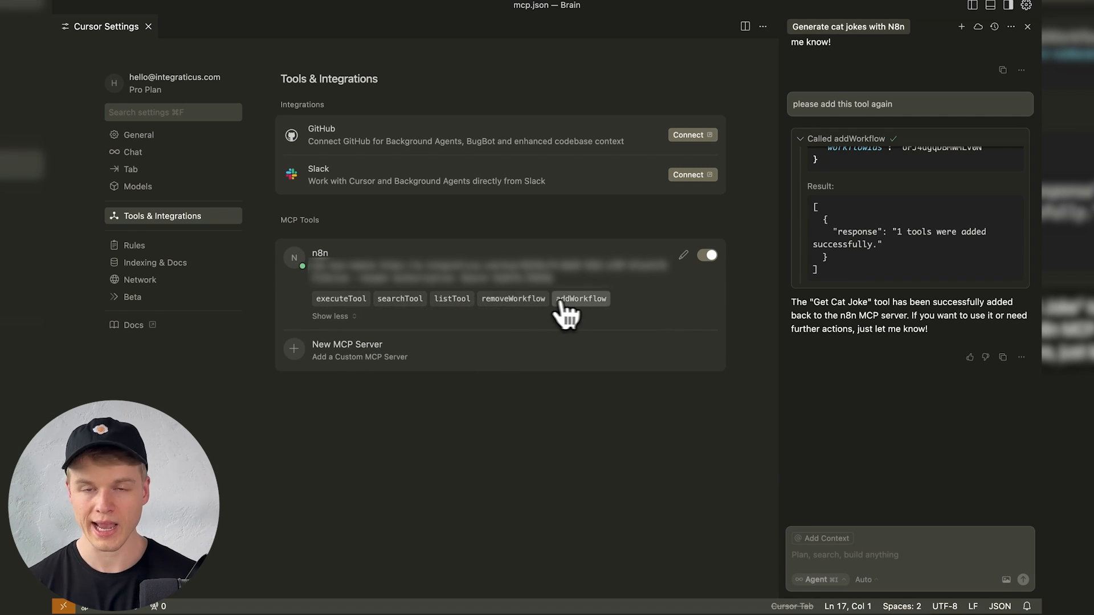
mouse_move(581, 313)
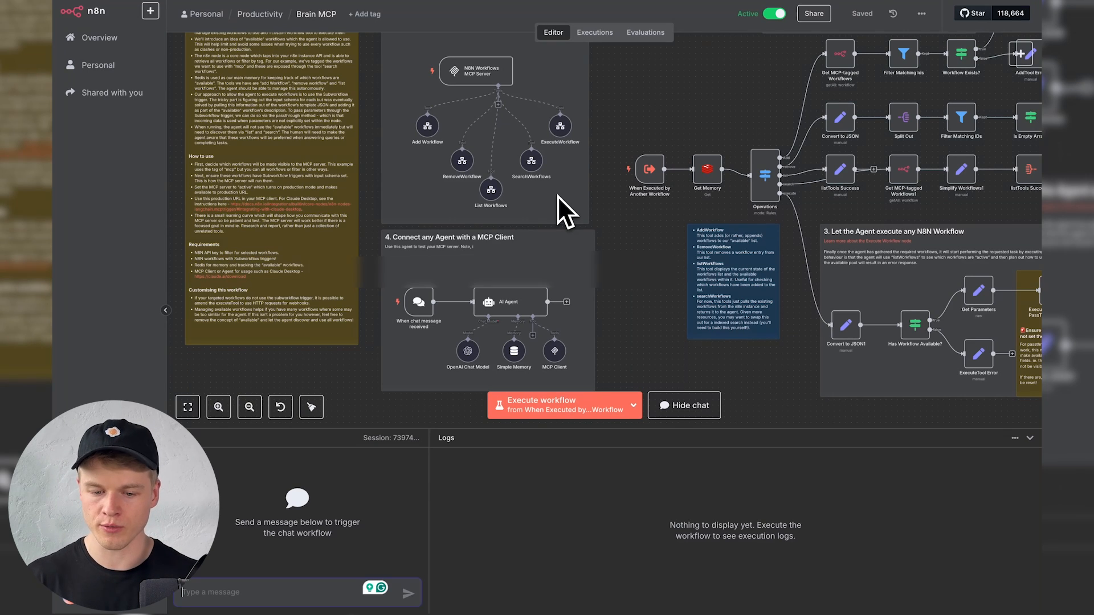
Switch to n8n and inspect the tool name and the operation input in the ExecuteWorkflow node, then close it
double_click(560, 130)
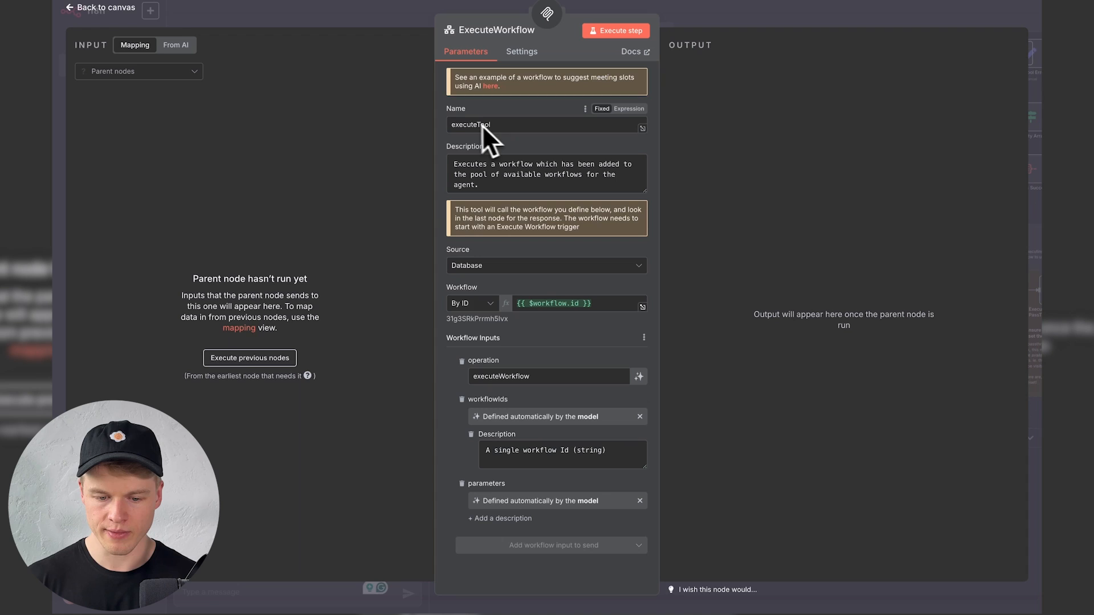
drag(453, 127, 505, 125)
click(506, 125)
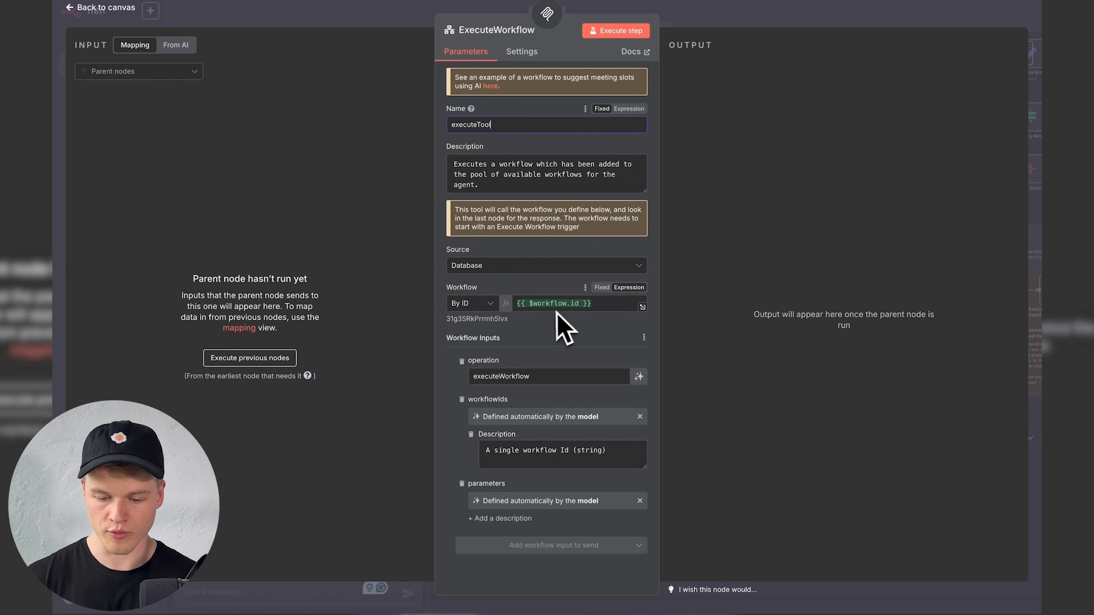
double_click(487, 377)
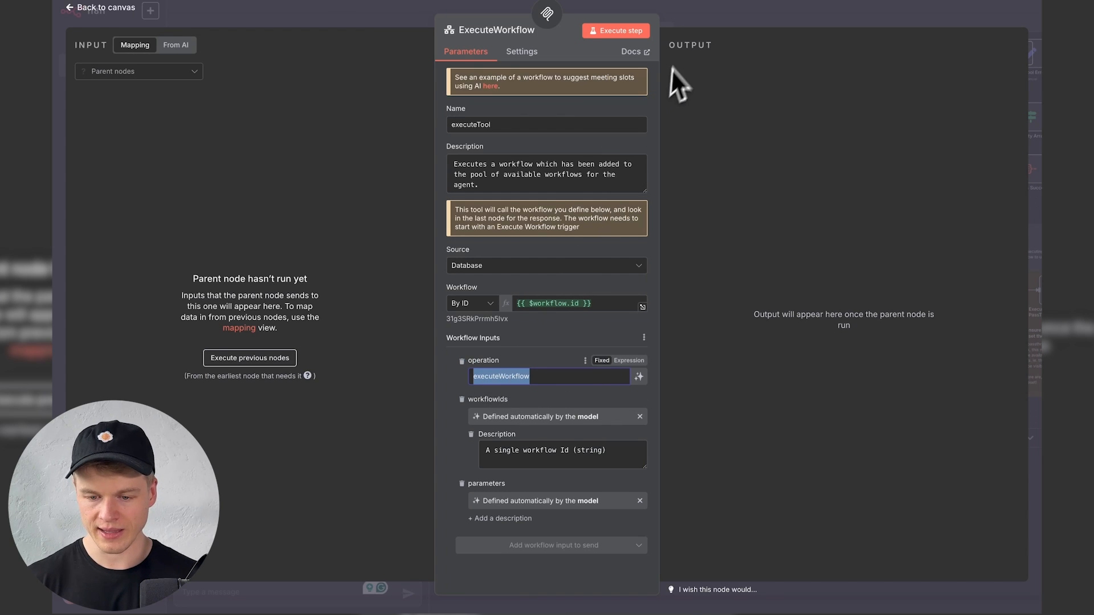
click(723, 8)
Open the Operations switch node, examine its routing rules from addWorkflow through executeWorkflow, and return to the canvas
scroll(676, 269, right, 2)
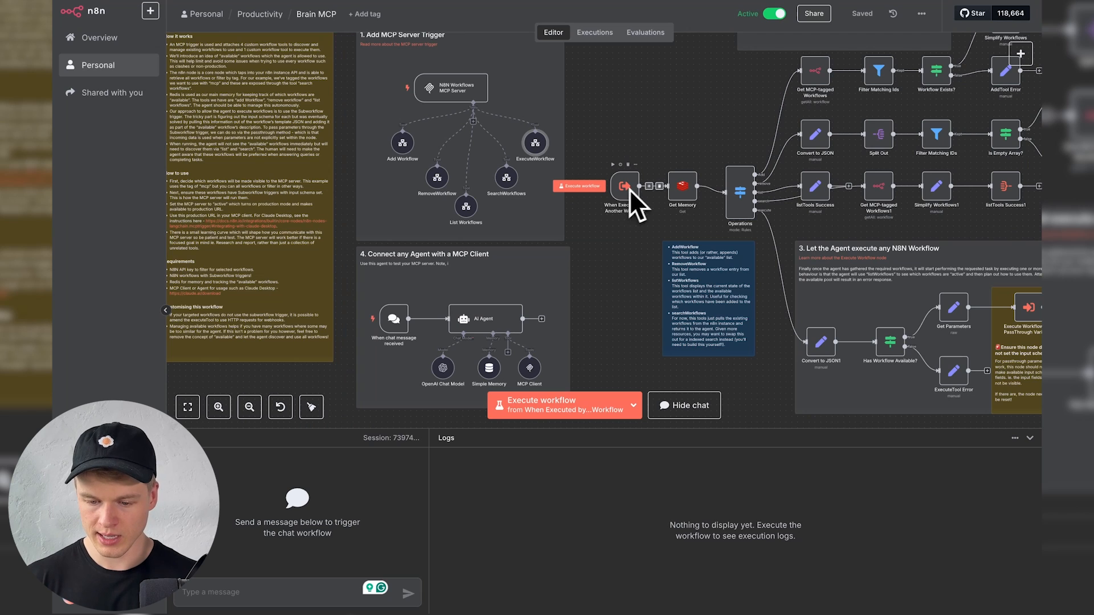
double_click(733, 197)
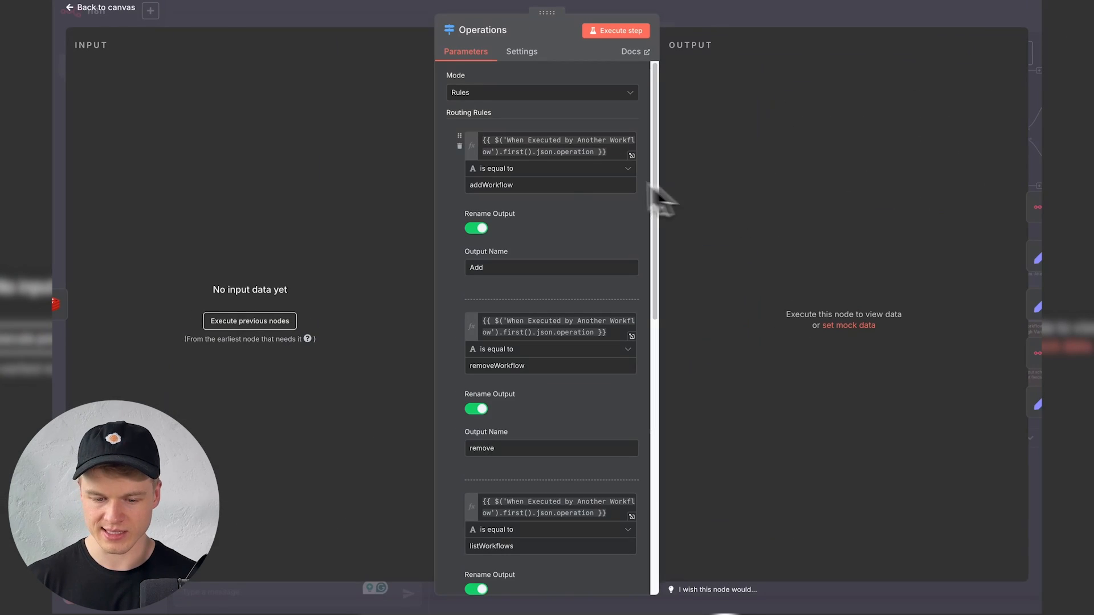
scroll(543, 251, down, 2)
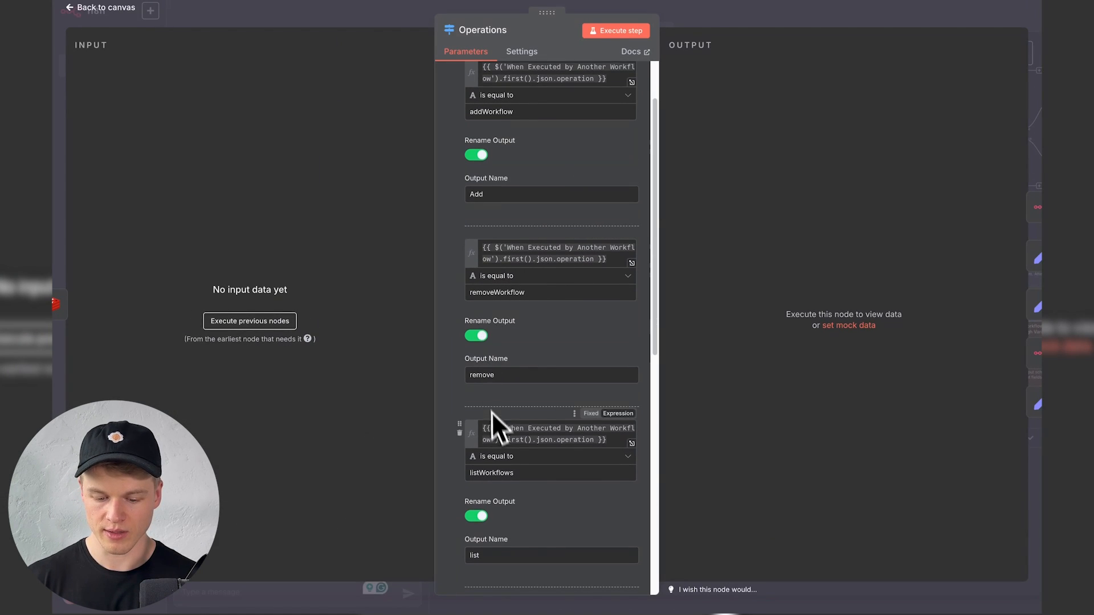
scroll(496, 431, down, 8)
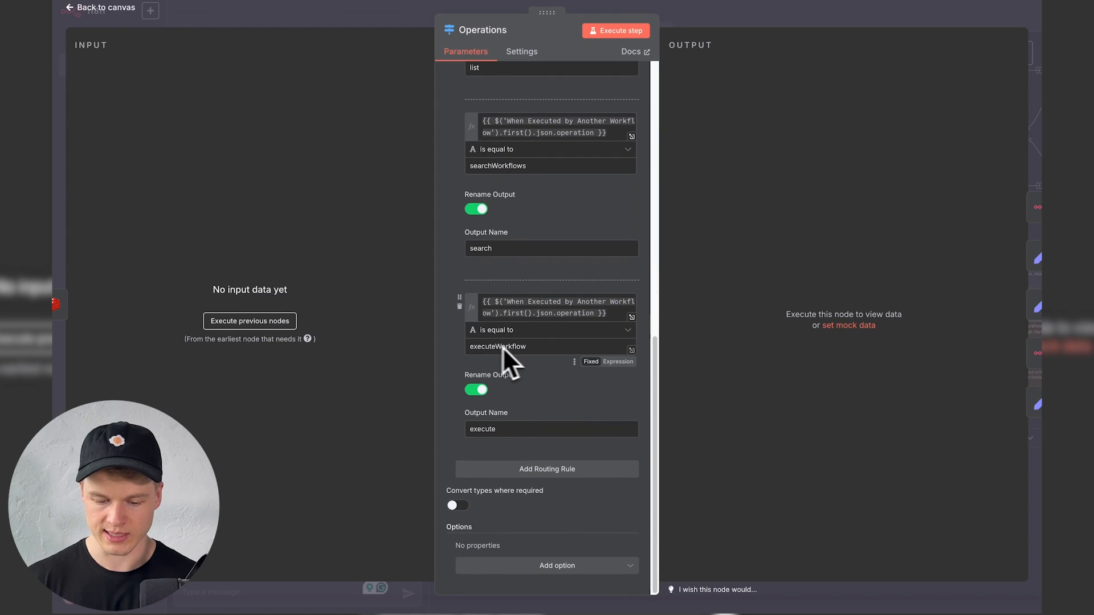
click(760, 21)
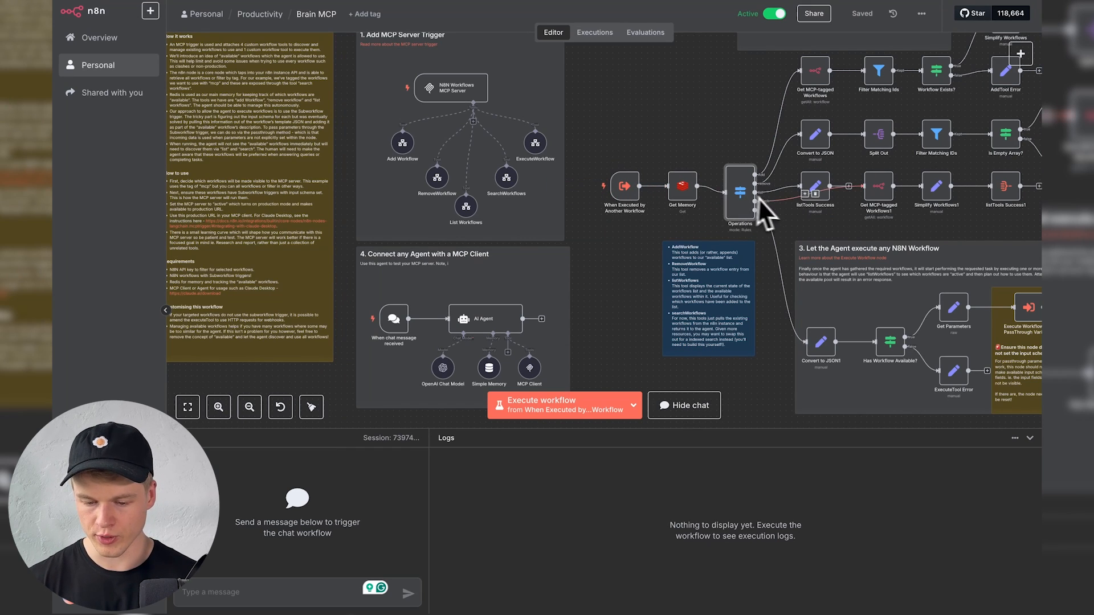
Examine the branches leaving the Operations node, including the section for letting the agent execute any n8n workflow
scroll(757, 197, right, 4)
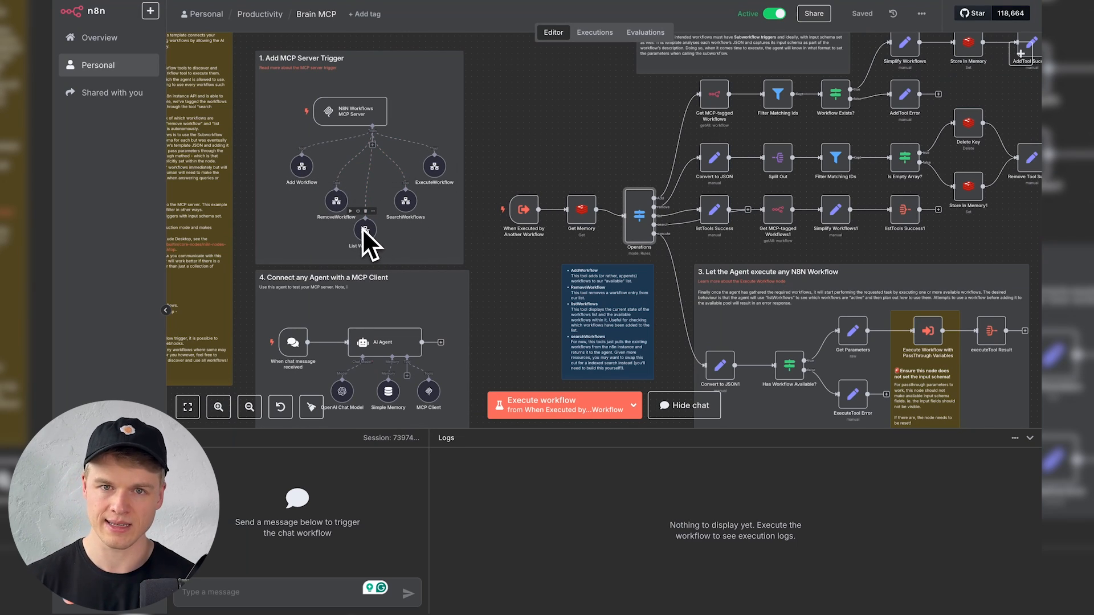
scroll(723, 178, right, 2)
scroll(723, 179, up, 1)
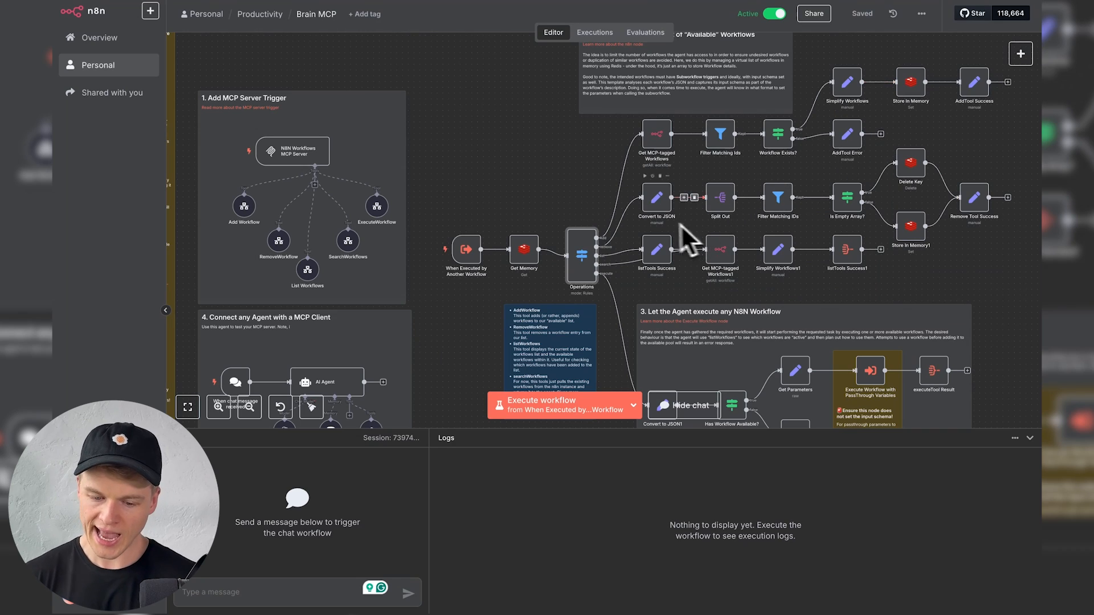
scroll(617, 293, down, 5)
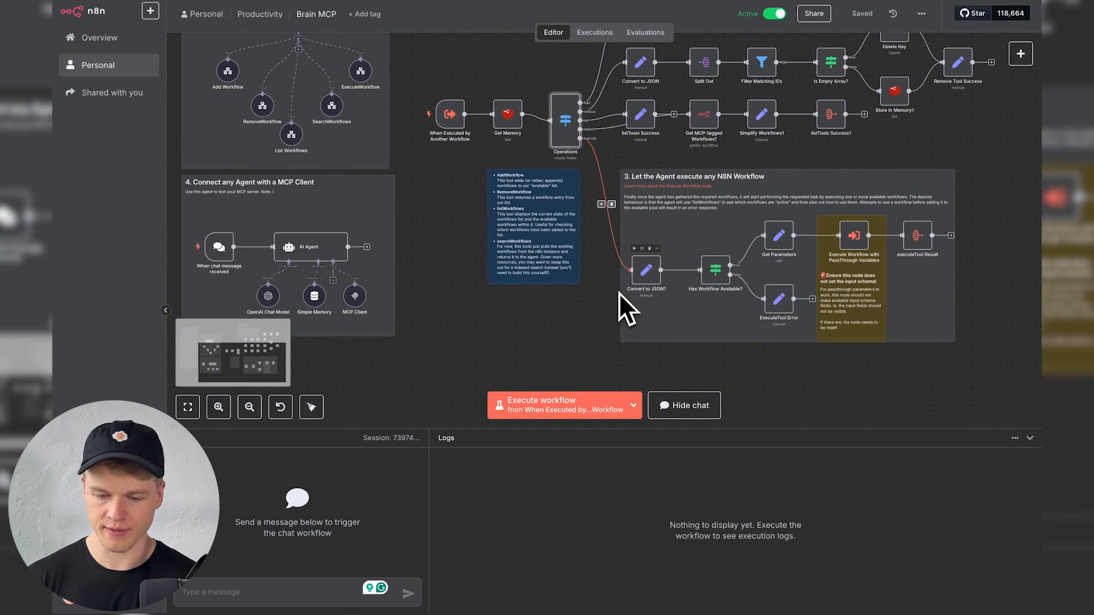
scroll(686, 244, up, 5)
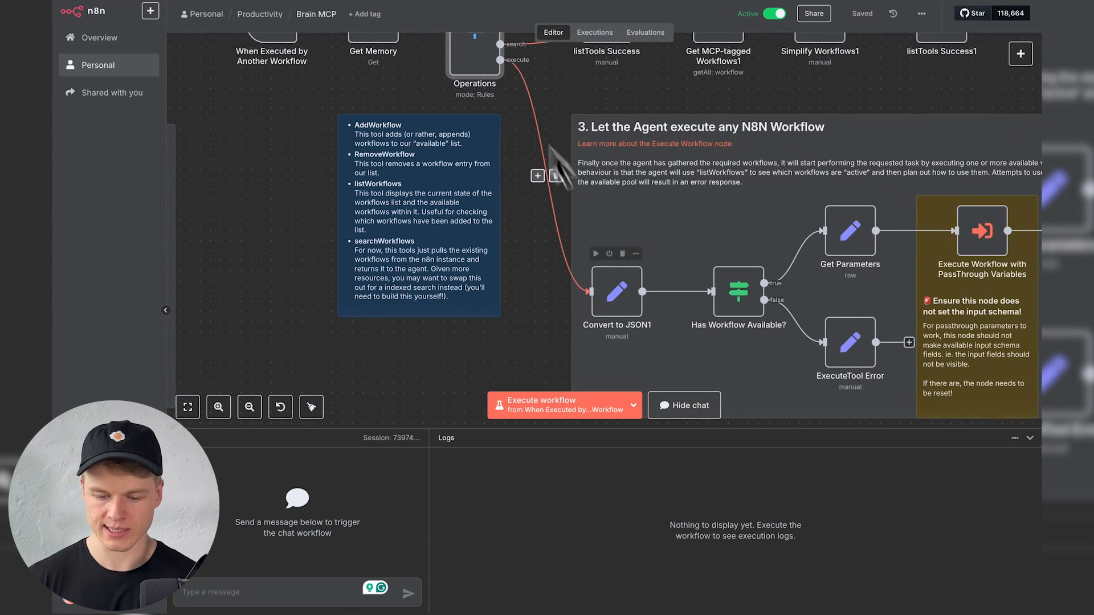
scroll(631, 276, right, 5)
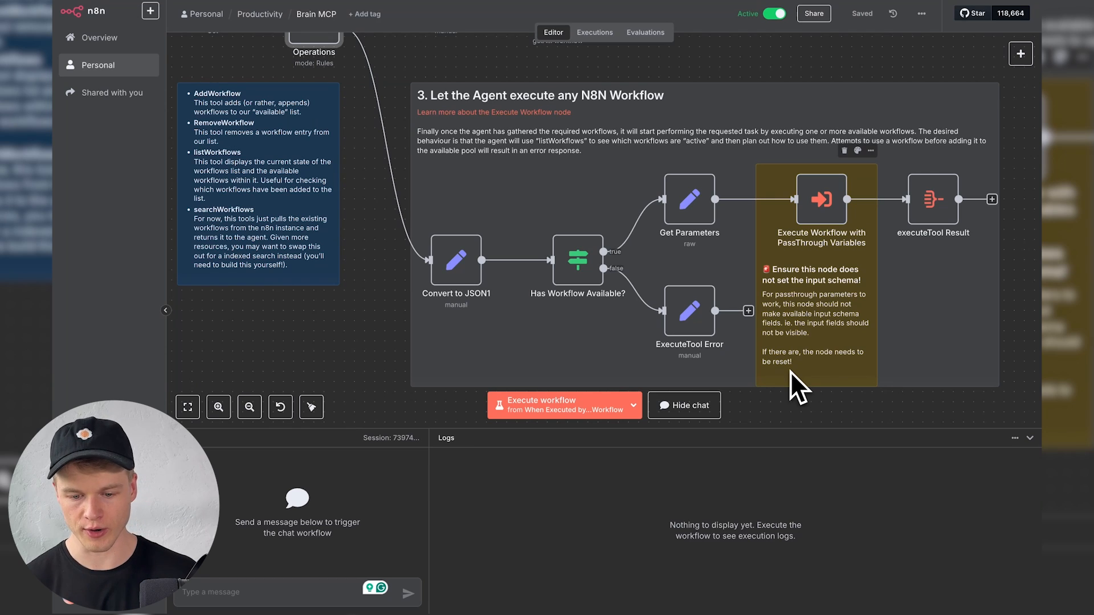
Inspect the response array expression in the listTools Success node and close the node
scroll(614, 286, up, 4)
scroll(614, 286, left, 2)
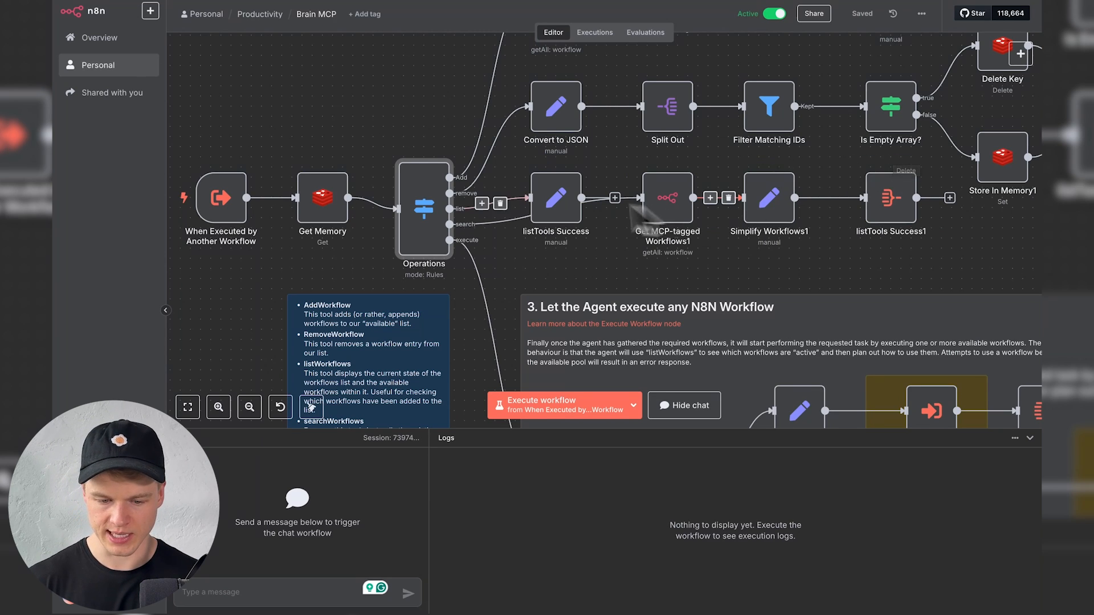
double_click(555, 196)
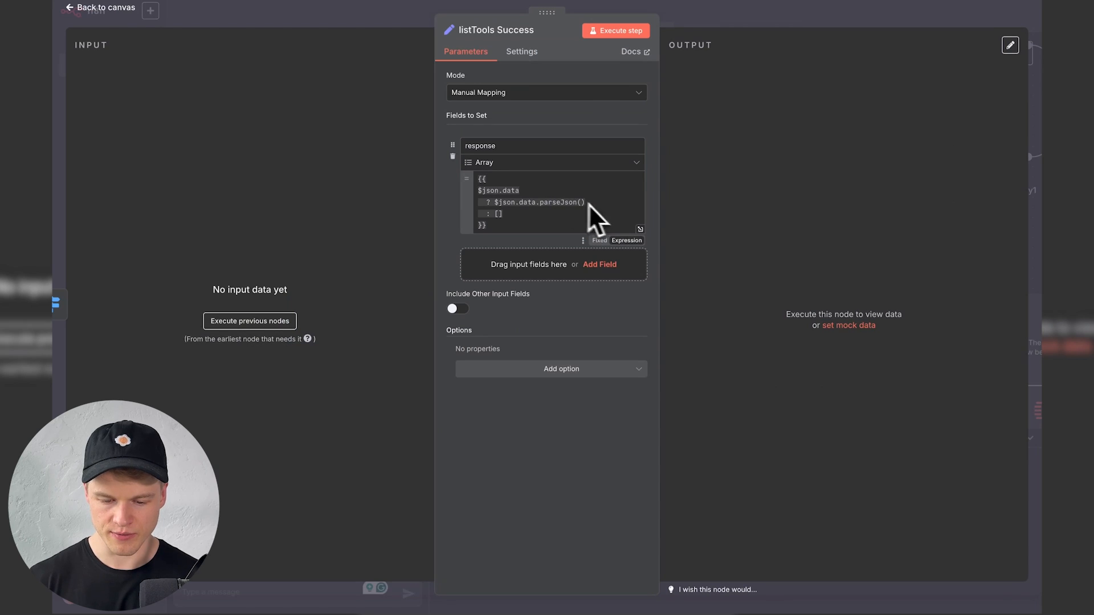
click(707, 24)
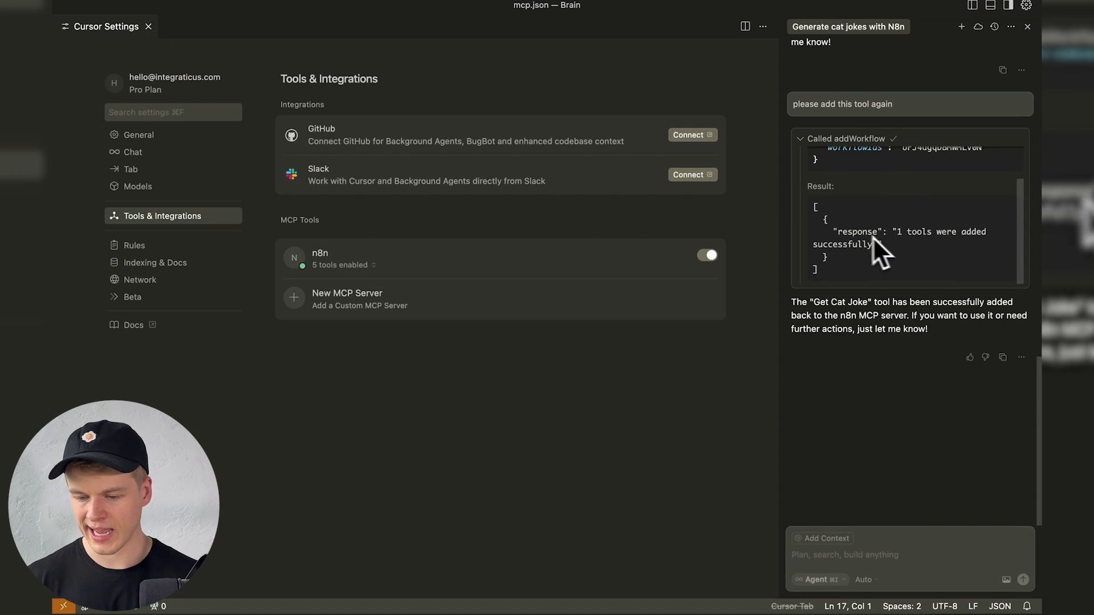
Review the earlier listTool, removeWorkflow and addWorkflow calls in the Cursor chat and highlight the workflowIds parameter of the removeWorkflow call
scroll(855, 235, up, 2)
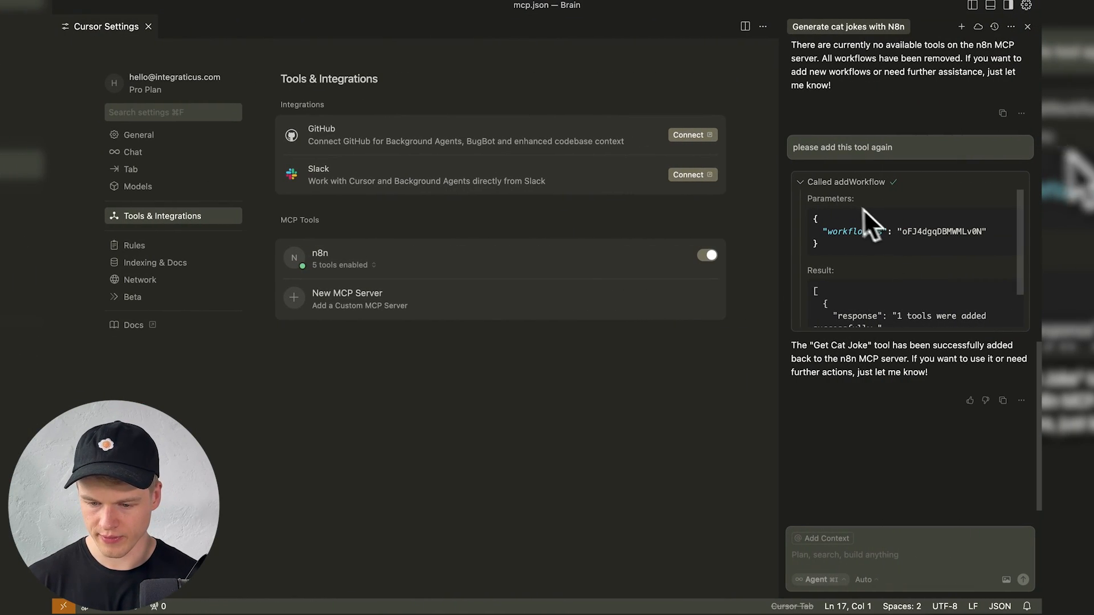
scroll(926, 265, down, 3)
scroll(918, 278, up, 15)
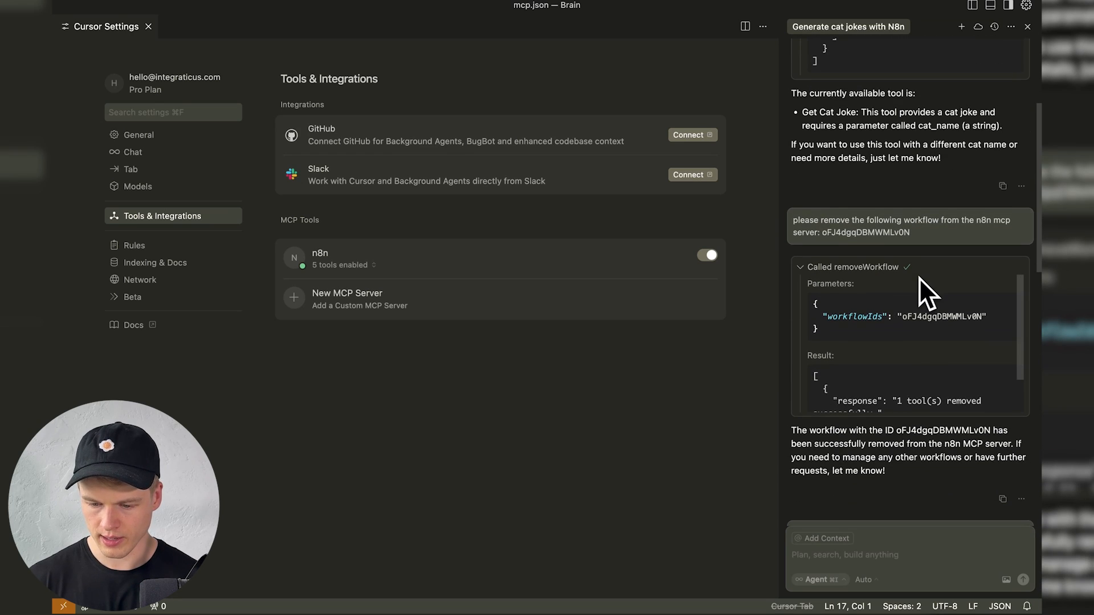
scroll(815, 268, up, 3)
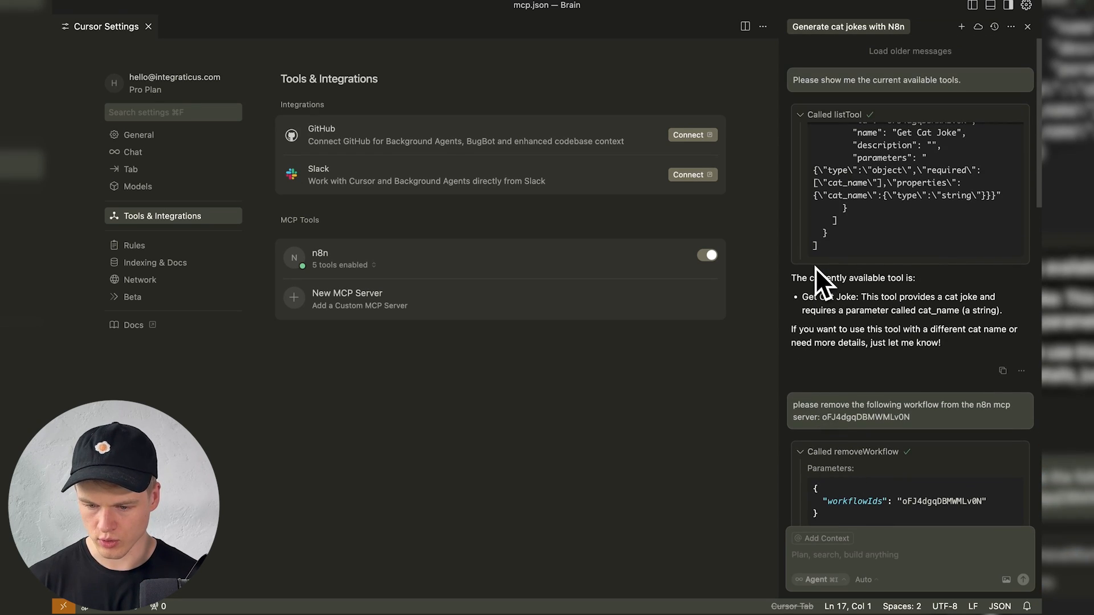
scroll(875, 201, up, 5)
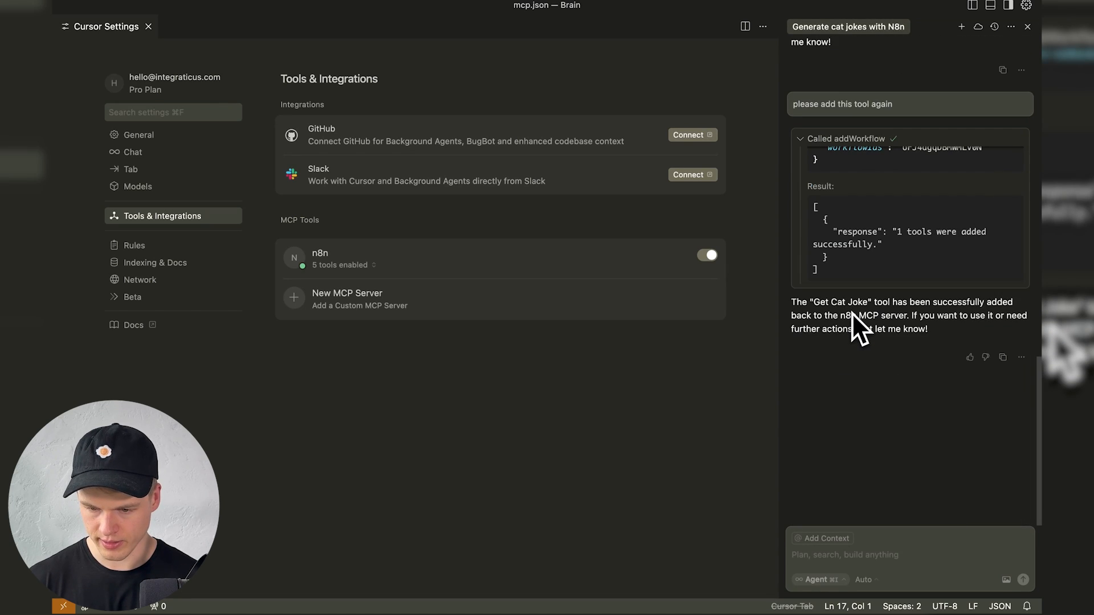
scroll(852, 313, up, 10)
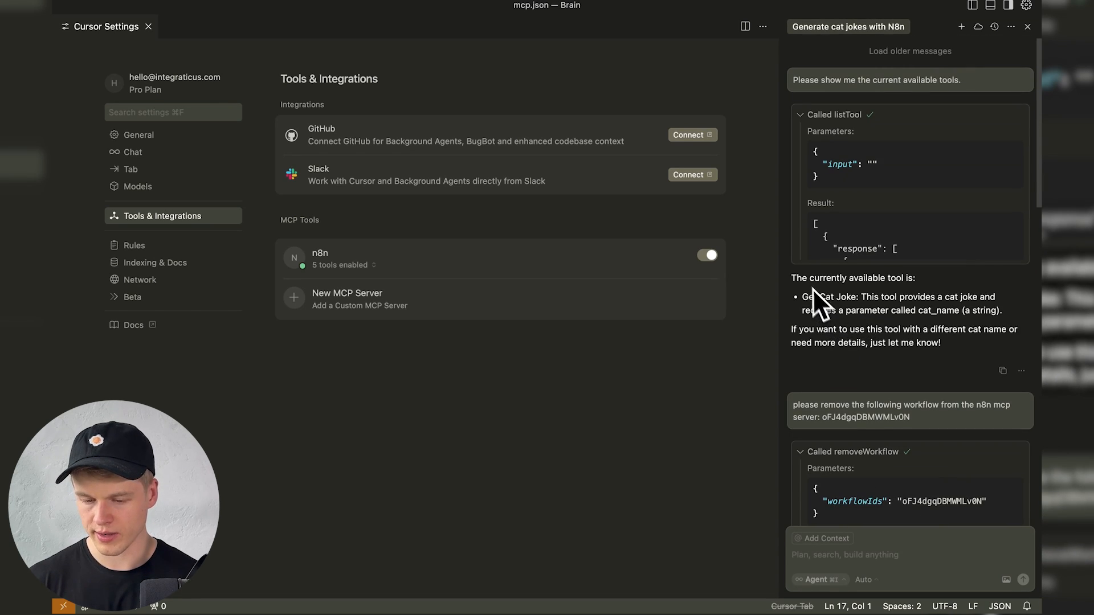
scroll(835, 310, down, 1)
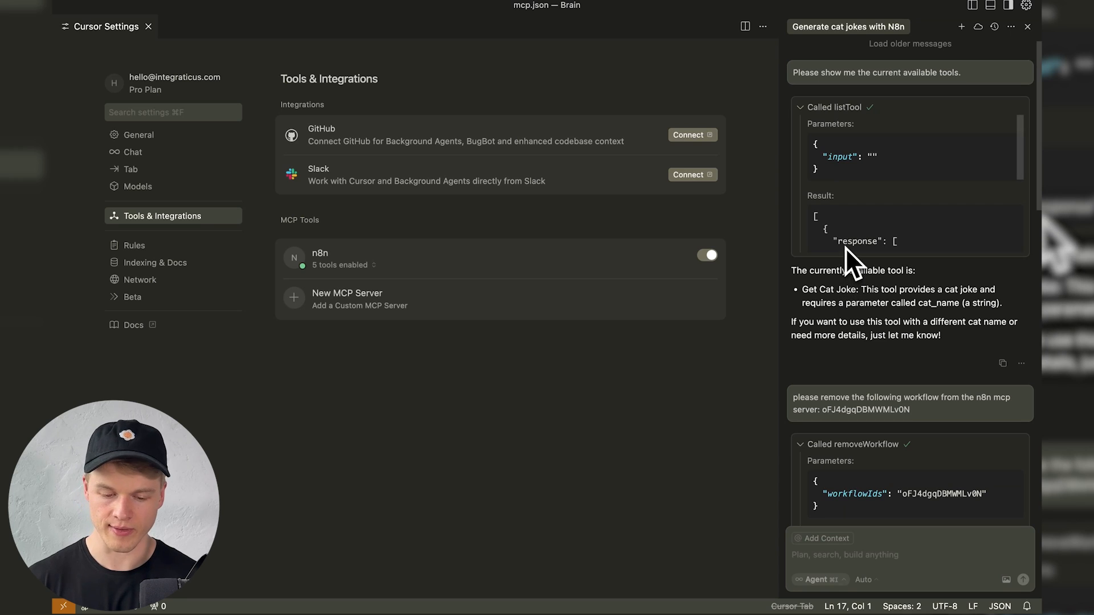
scroll(832, 337, down, 5)
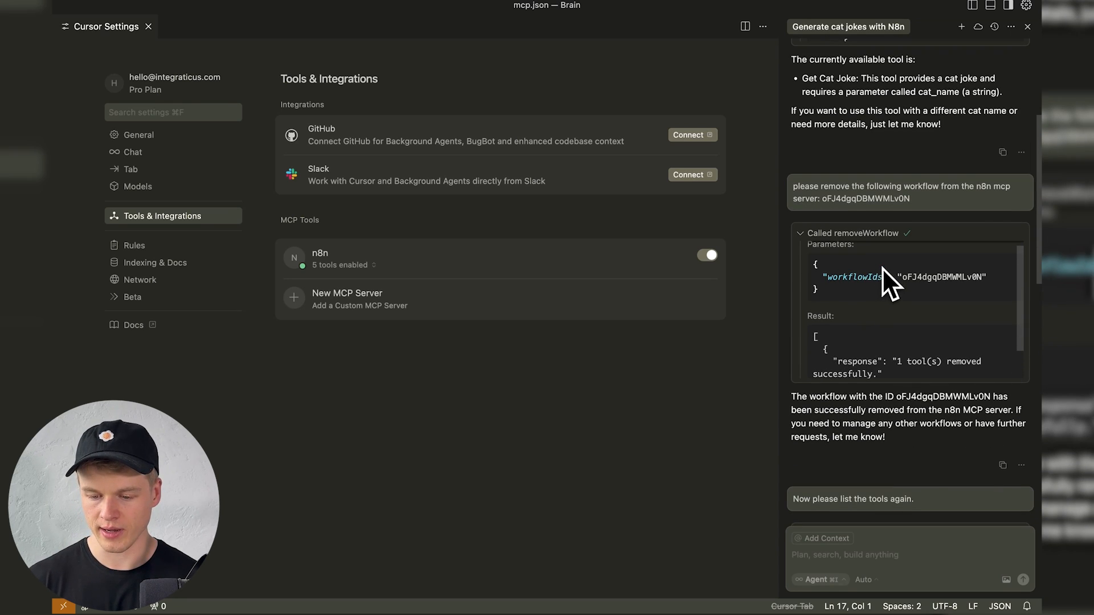
double_click(853, 278)
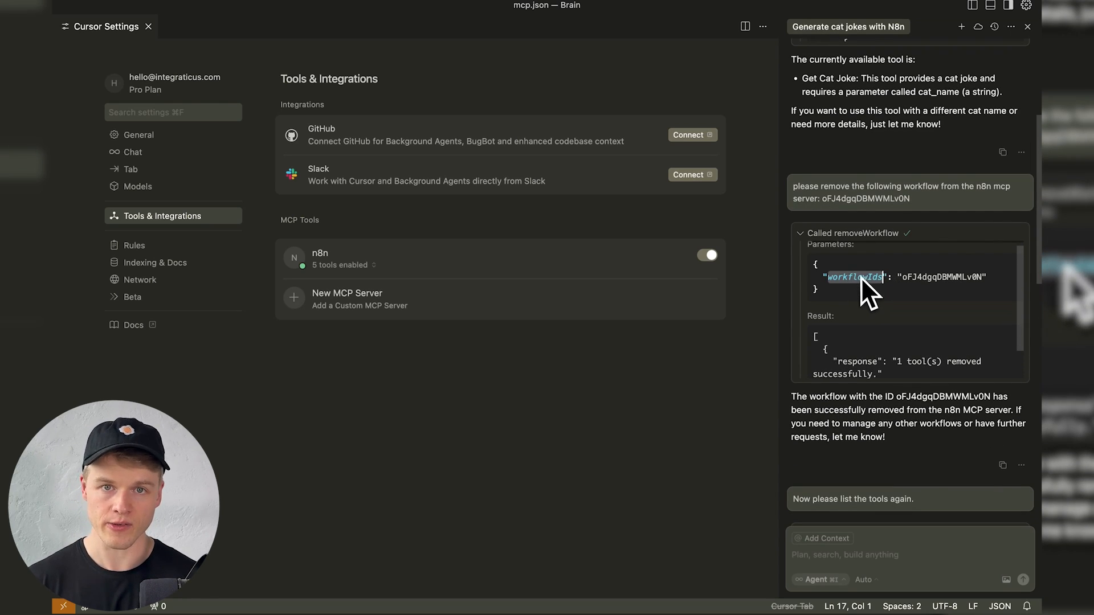
Switch to n8n and inspect the workflow ID expression in the Execute Workflow with PassThrough Variables node
key(ctrl+Left)
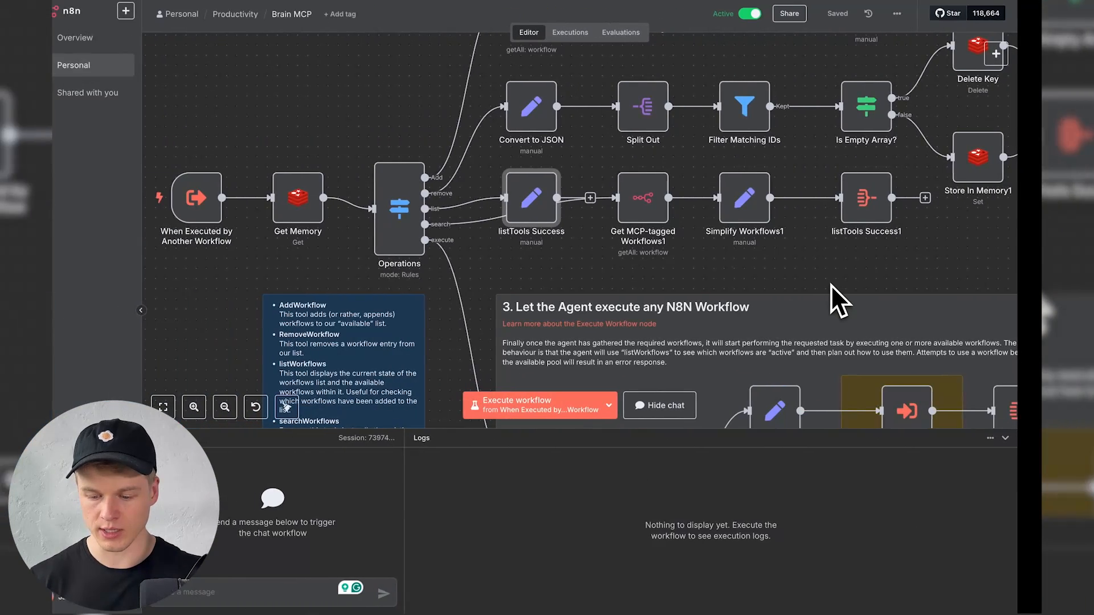
scroll(844, 305, down, 5)
scroll(844, 305, right, 3)
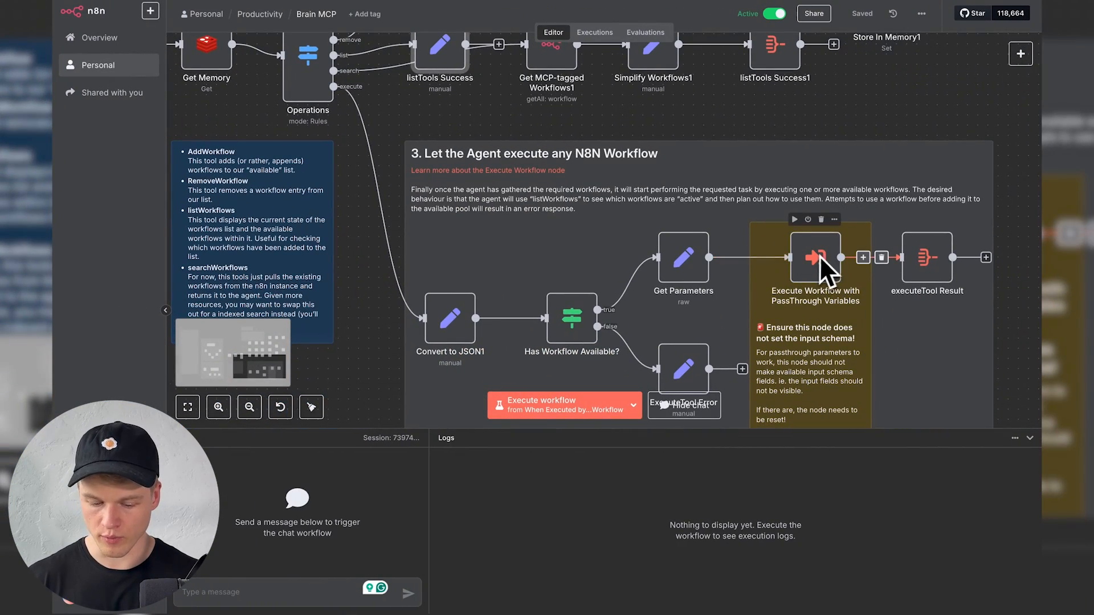
double_click(812, 261)
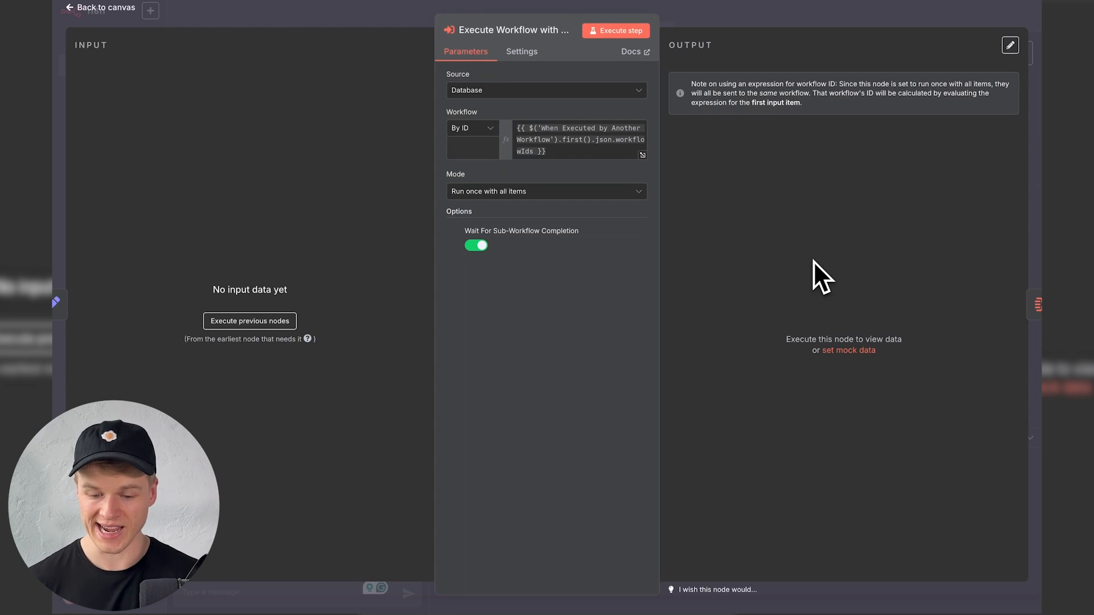
click(558, 148)
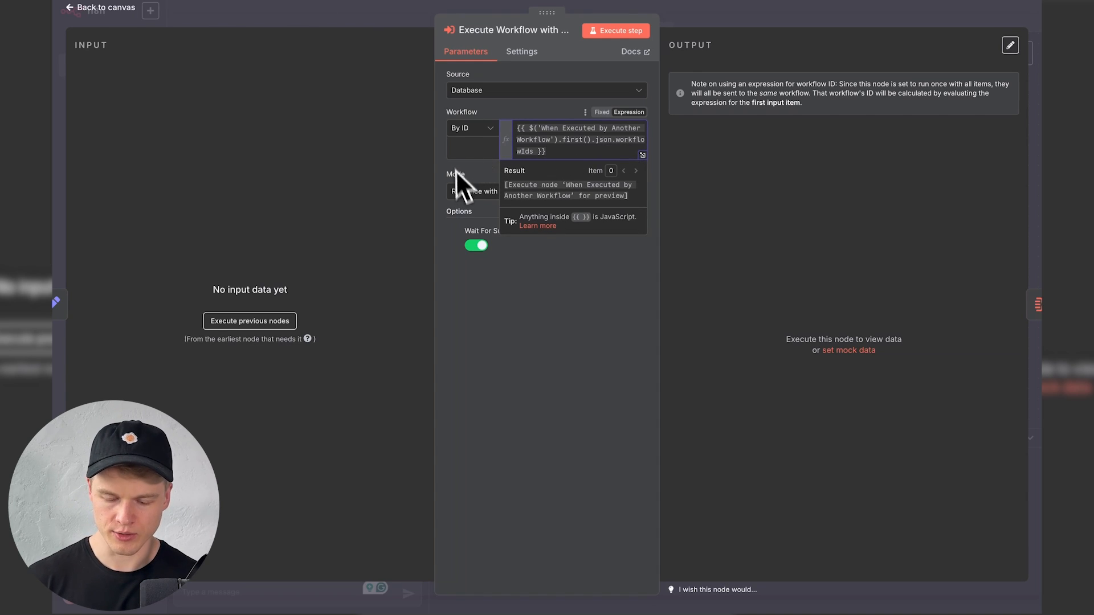
click(508, 107)
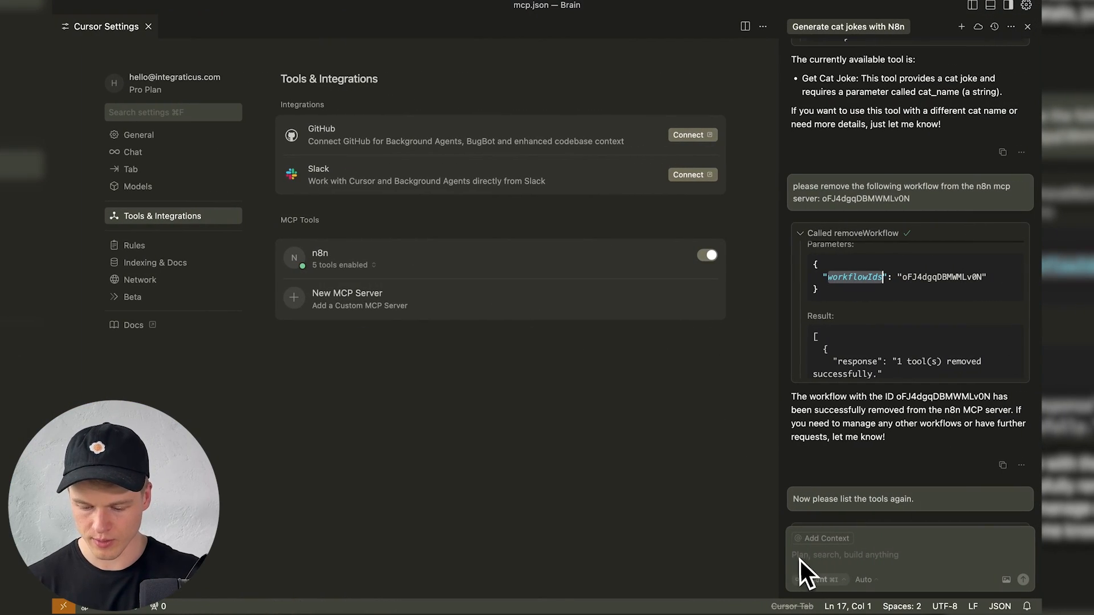
Ask the Cursor agent to use the cat jokes tool with the name Adam, inspect the executeTool parameters and approve the call
click(835, 561)
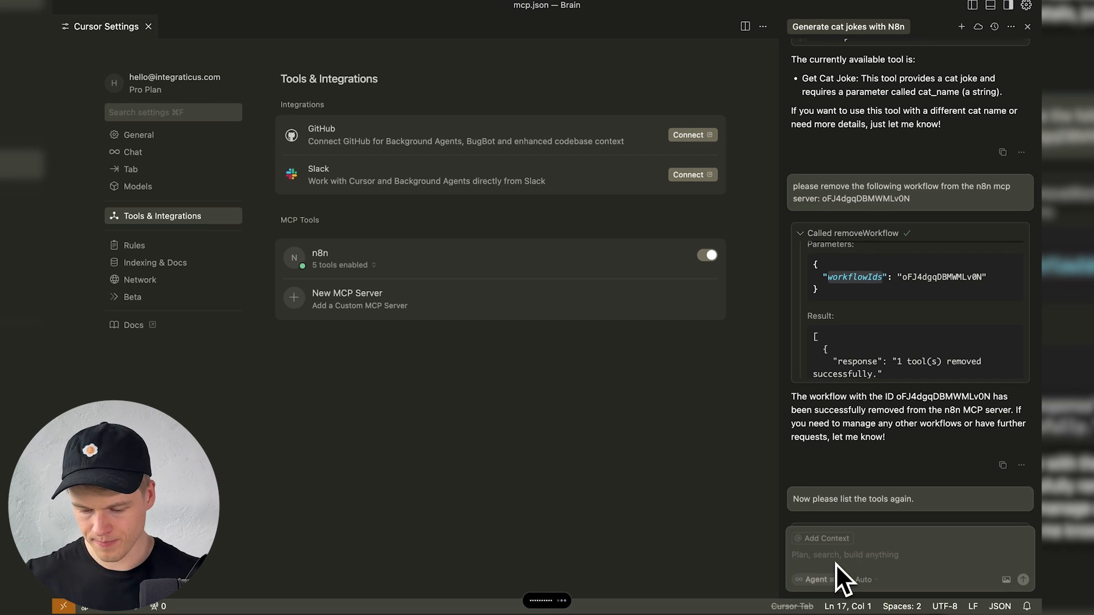
key(Return)
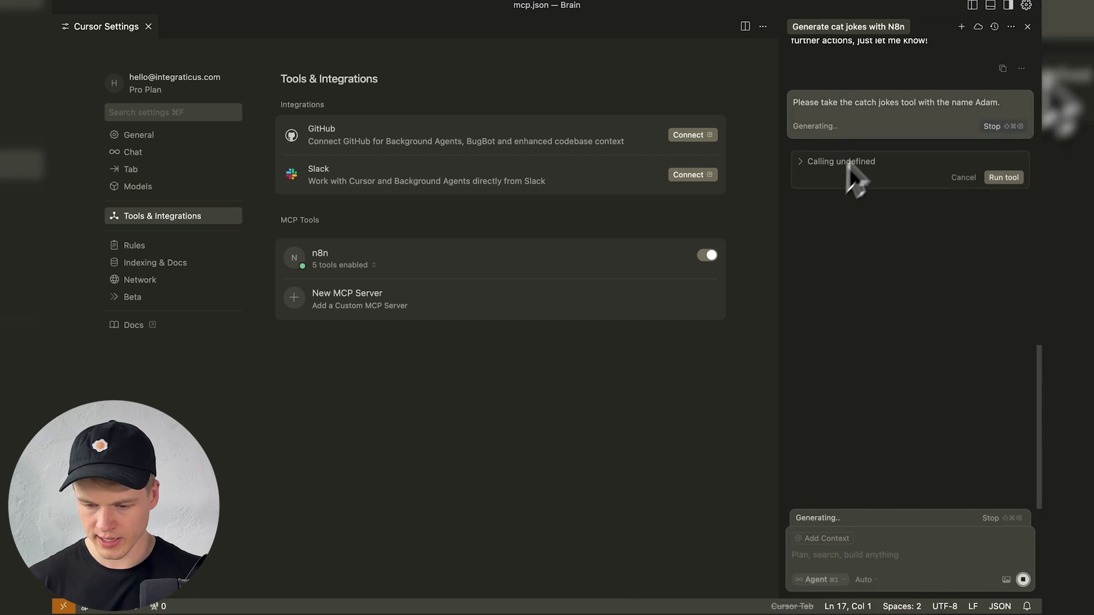
click(800, 162)
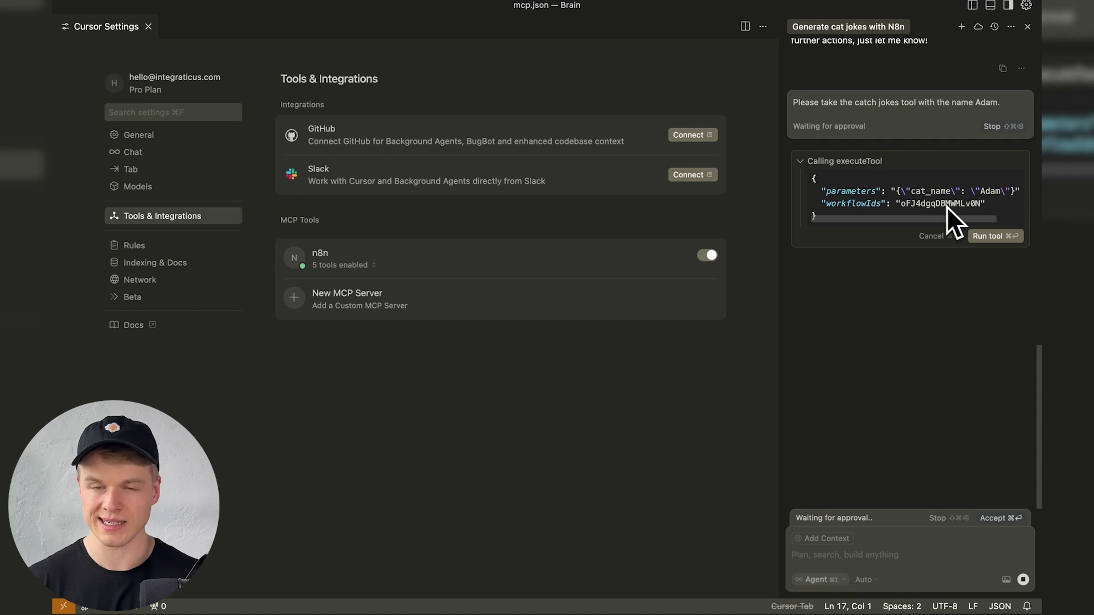
click(994, 237)
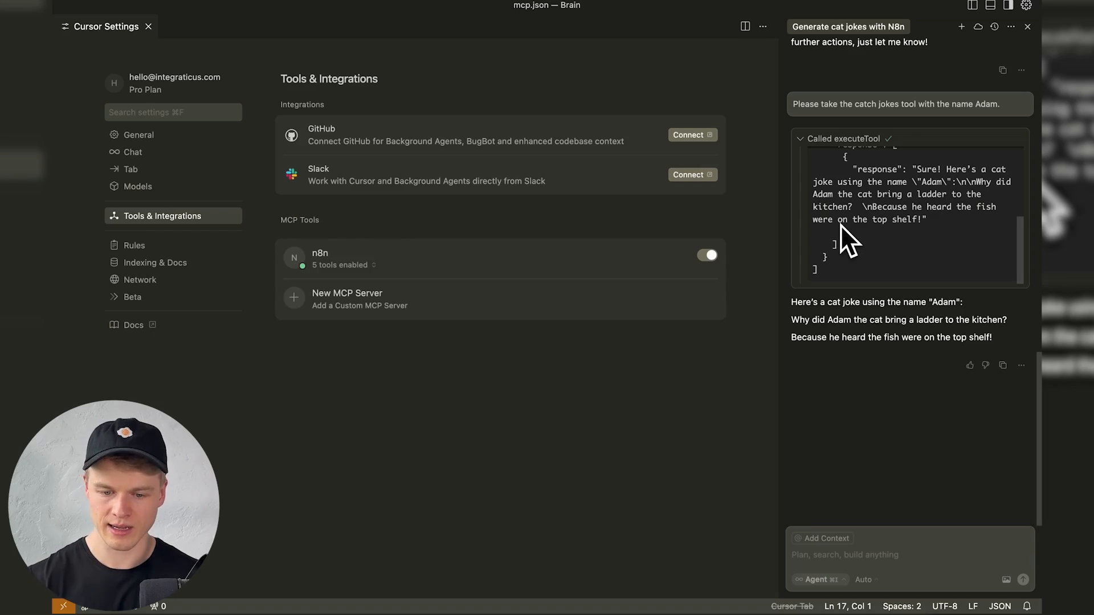
Switch to n8n and trace the Brain MCP execute branch from the trigger through Operations to the Execute Workflow with PassThrough Variables node
key(ctrl+Left)
scroll(438, 181, left, 10)
scroll(437, 182, up, 5)
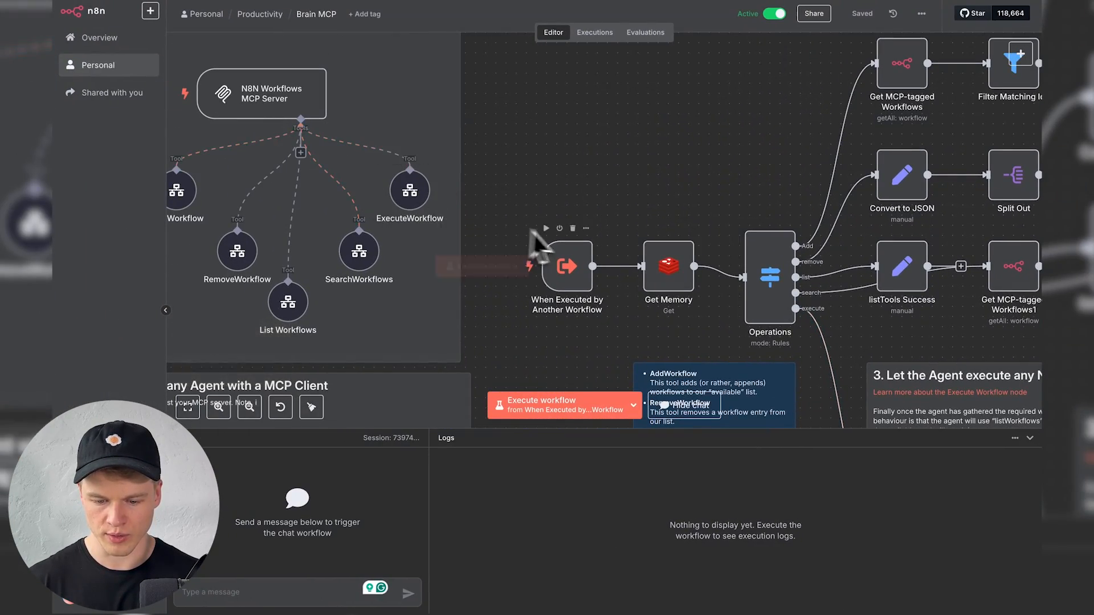
scroll(547, 242, right, 4)
scroll(547, 242, down, 1)
scroll(450, 239, down, 2)
scroll(450, 240, right, 1)
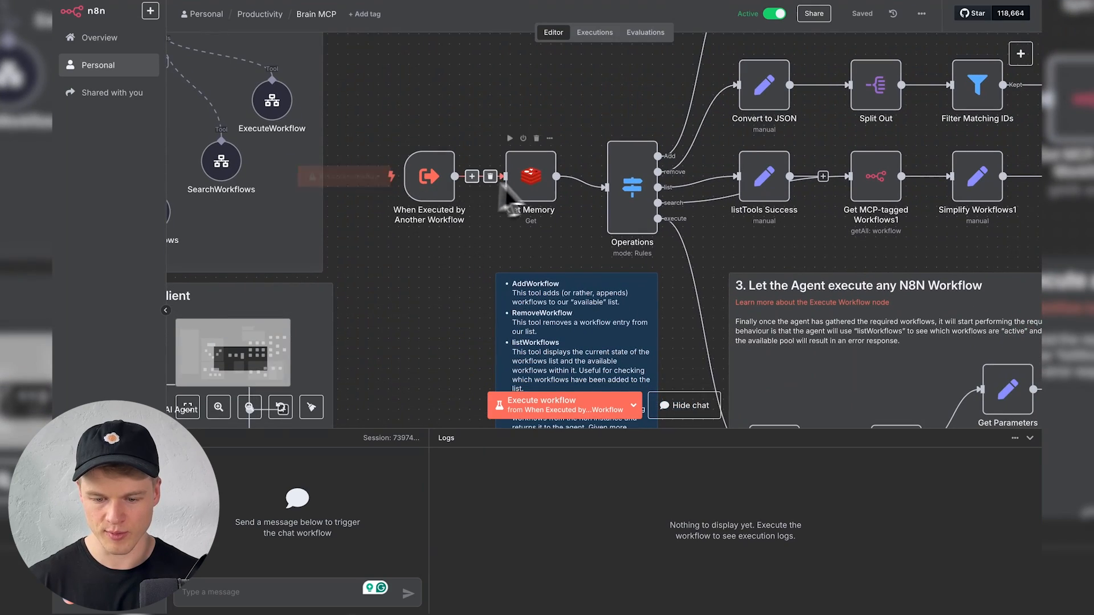
scroll(633, 214, down, 3)
scroll(632, 213, right, 3)
scroll(664, 361, right, 2)
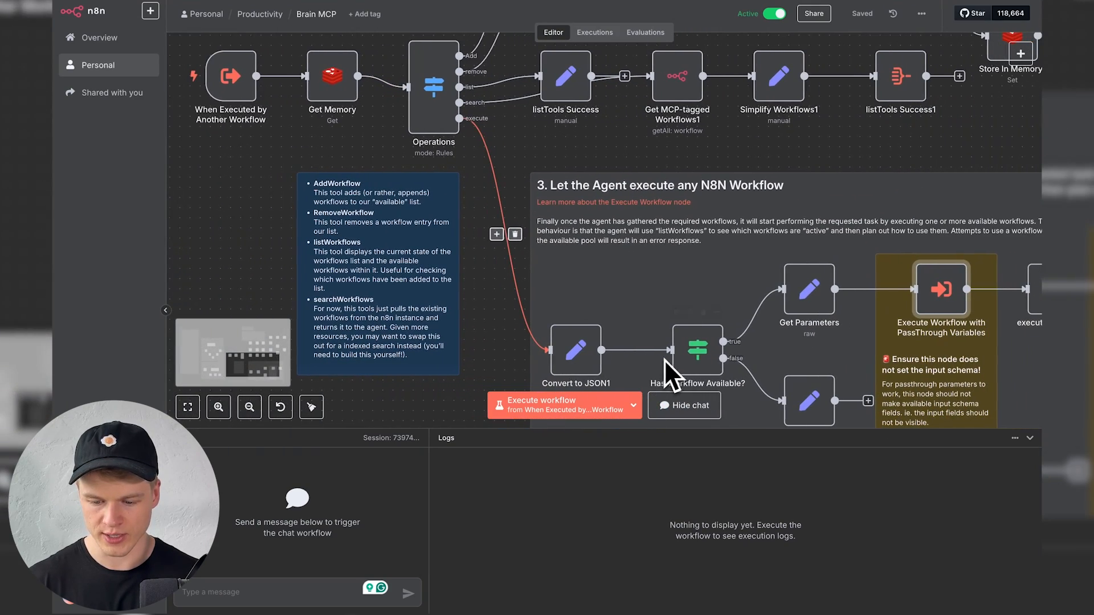
scroll(826, 318, right, 3)
scroll(826, 318, down, 1)
scroll(839, 306, right, 1)
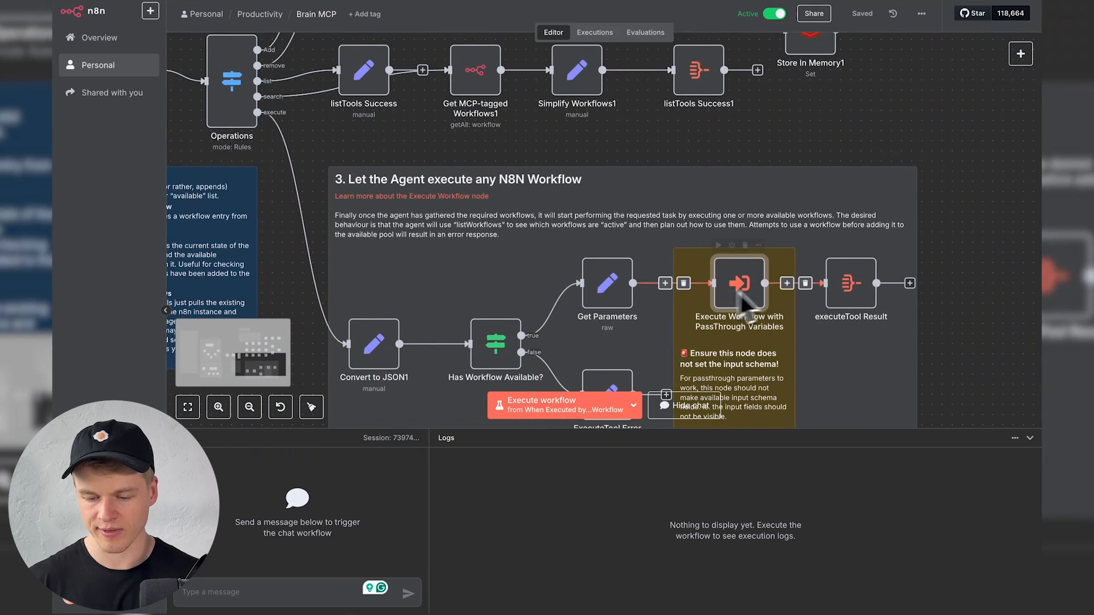
Return to the Productivity folder and open the Get Cat Joke workflow
click(254, 16)
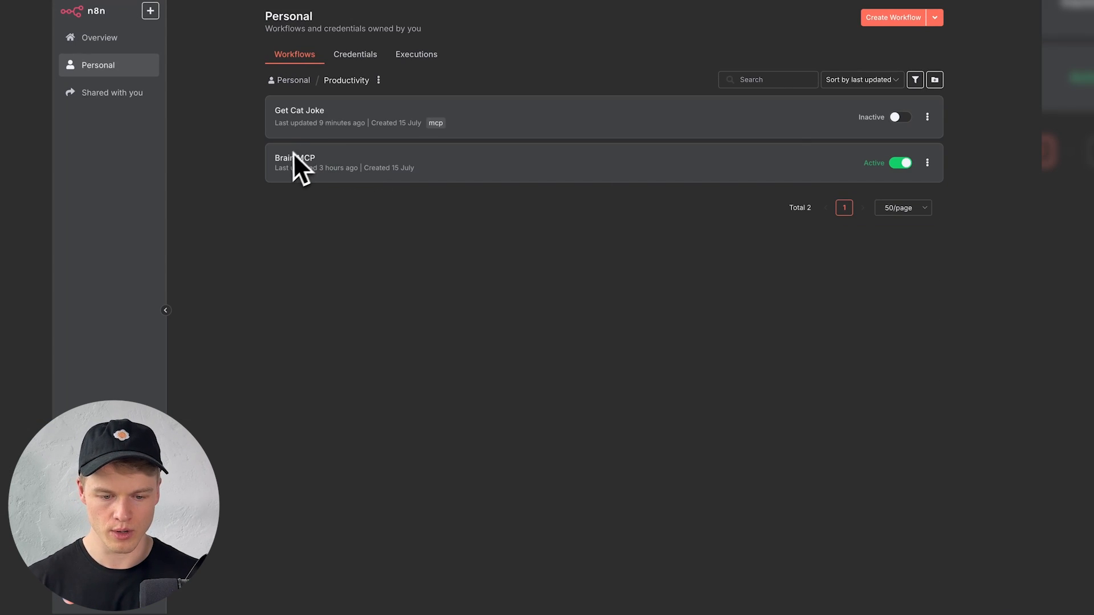
click(317, 120)
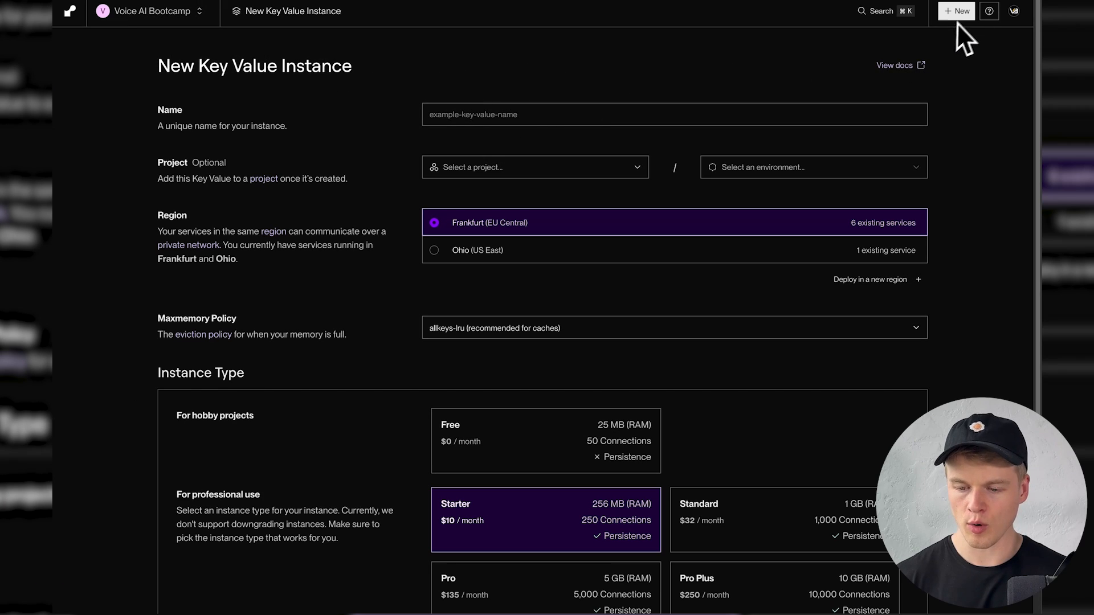
Switch to Render, look at the creatable service types and name the new Key Value instance n8n-redis
click(960, 13)
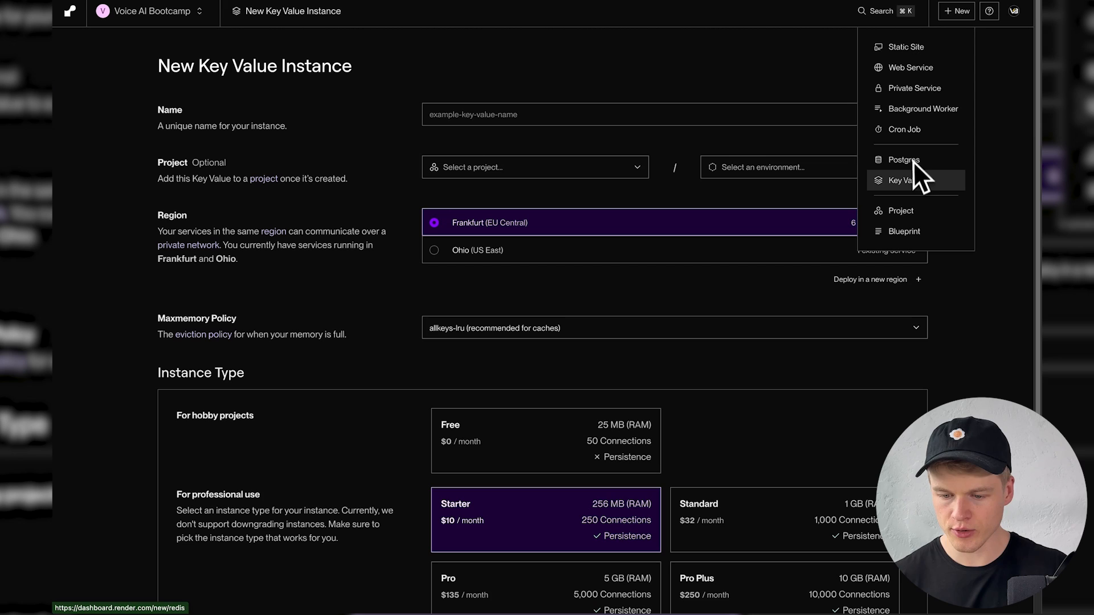
click(353, 104)
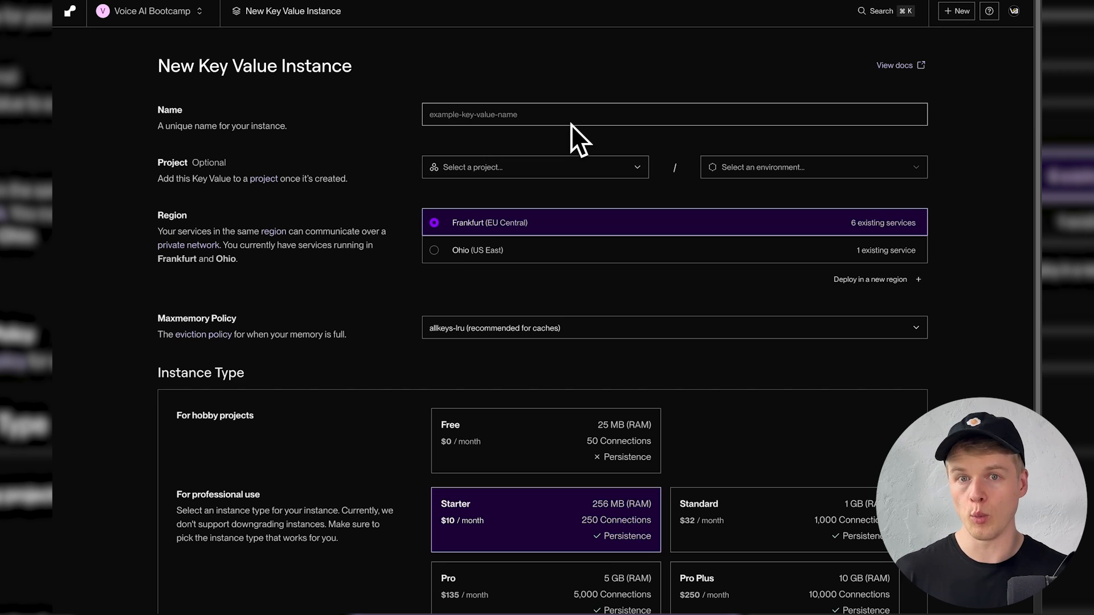
click(556, 115)
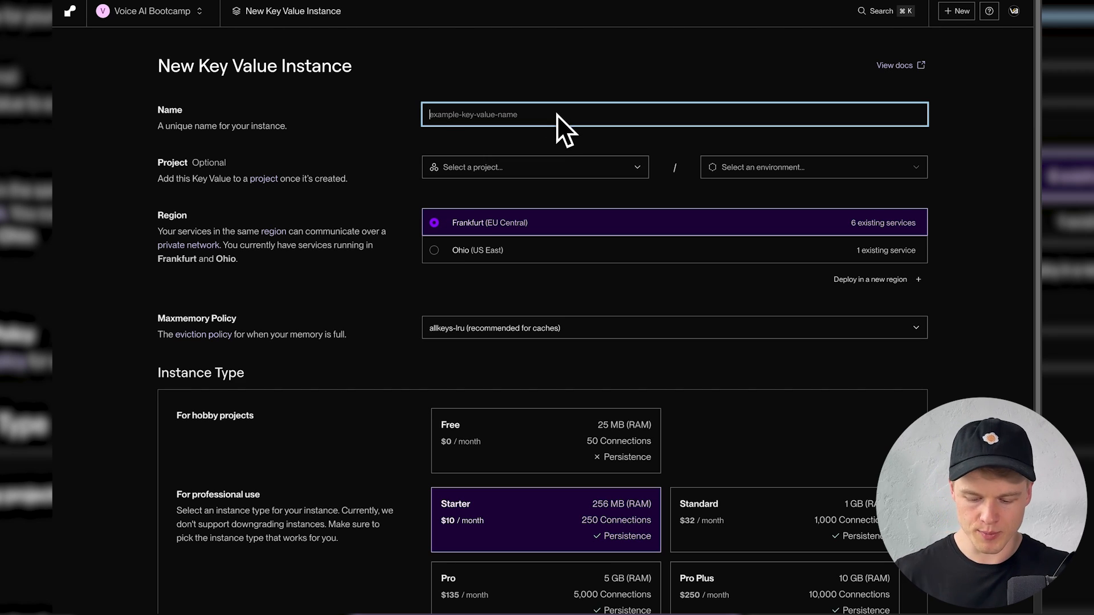
text(n8n-r)
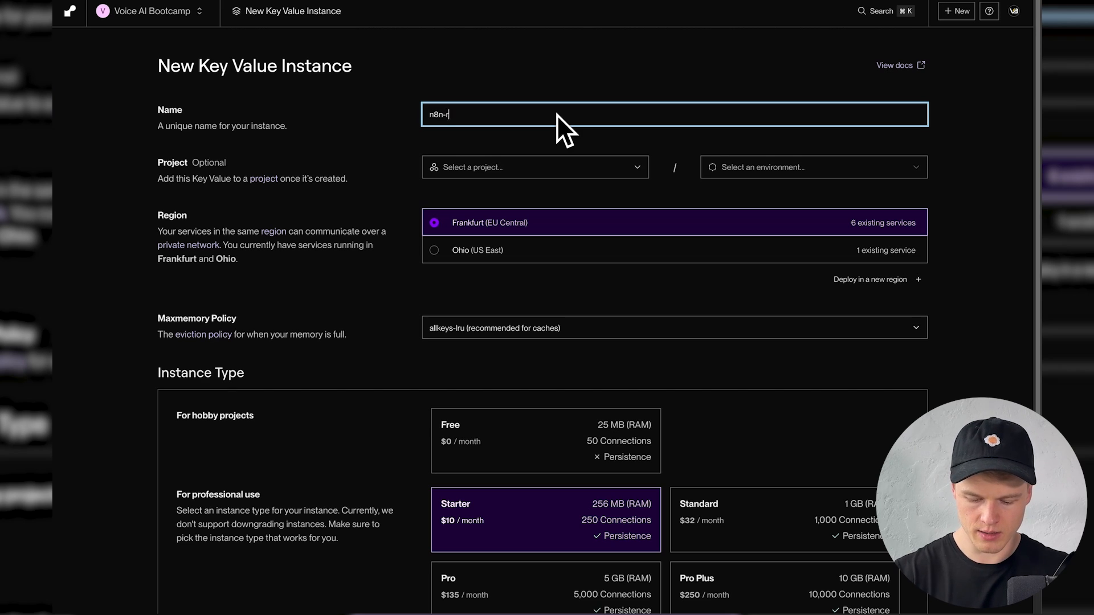
text(edis)
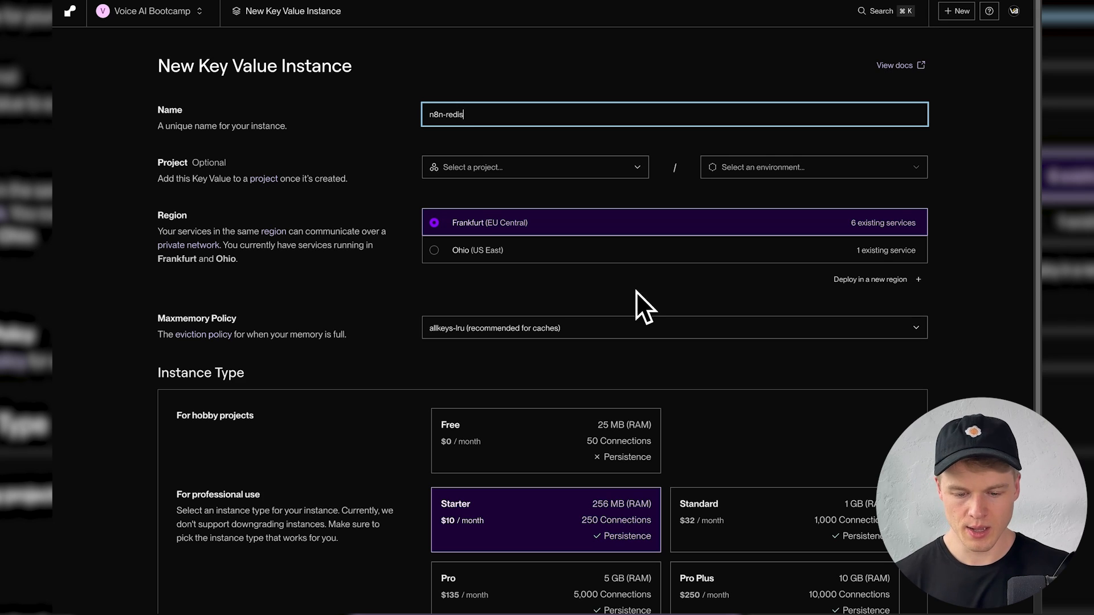
Choose the Free instance type and try to create the Key Value instance
scroll(473, 321, down, 2)
scroll(473, 320, down, 2)
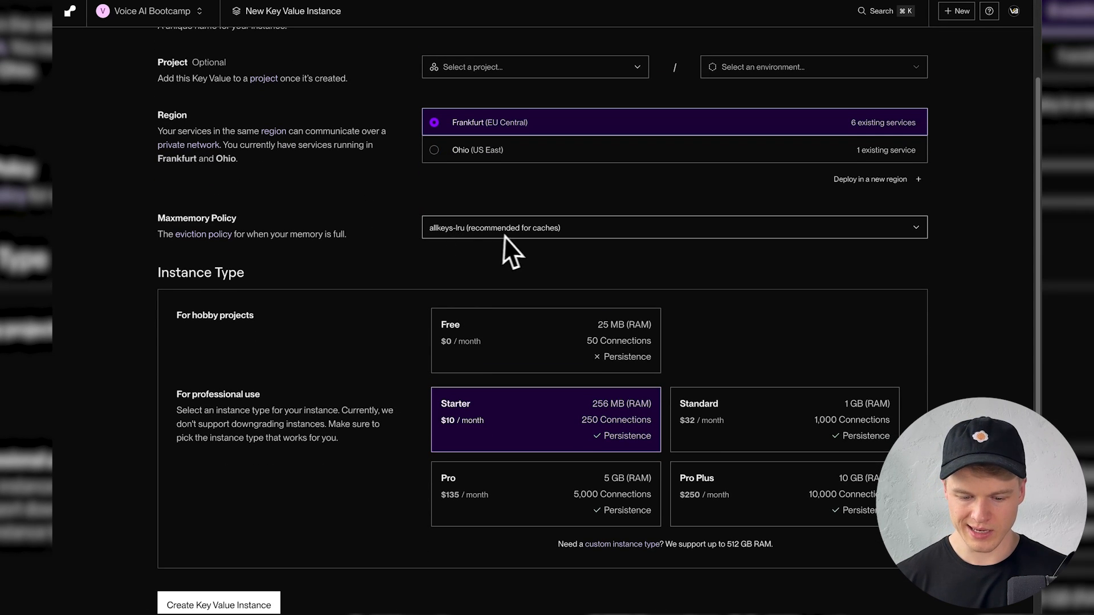
click(501, 290)
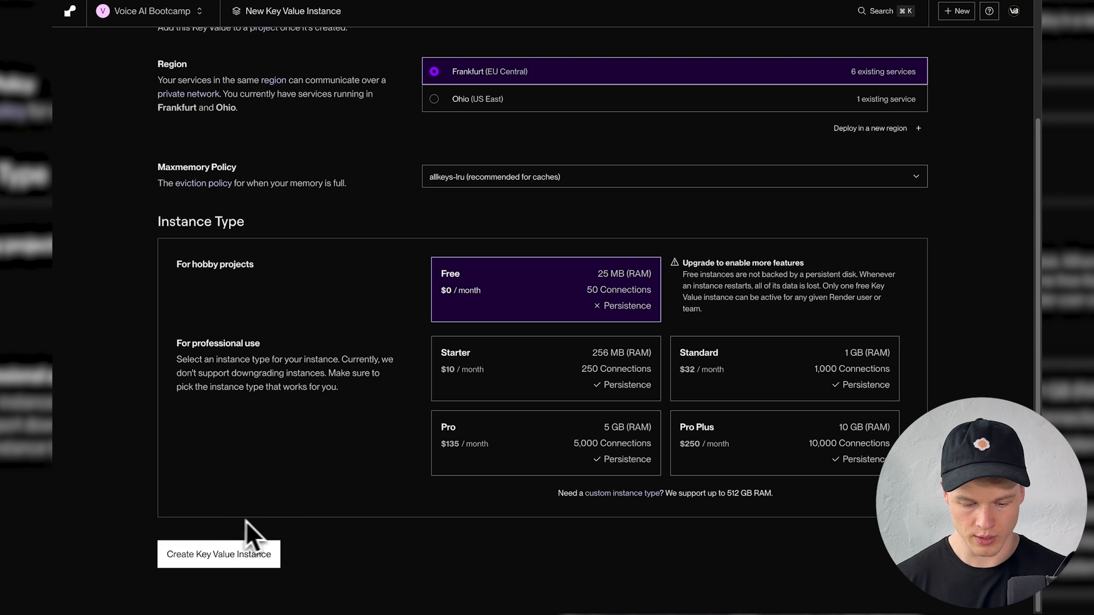
click(227, 558)
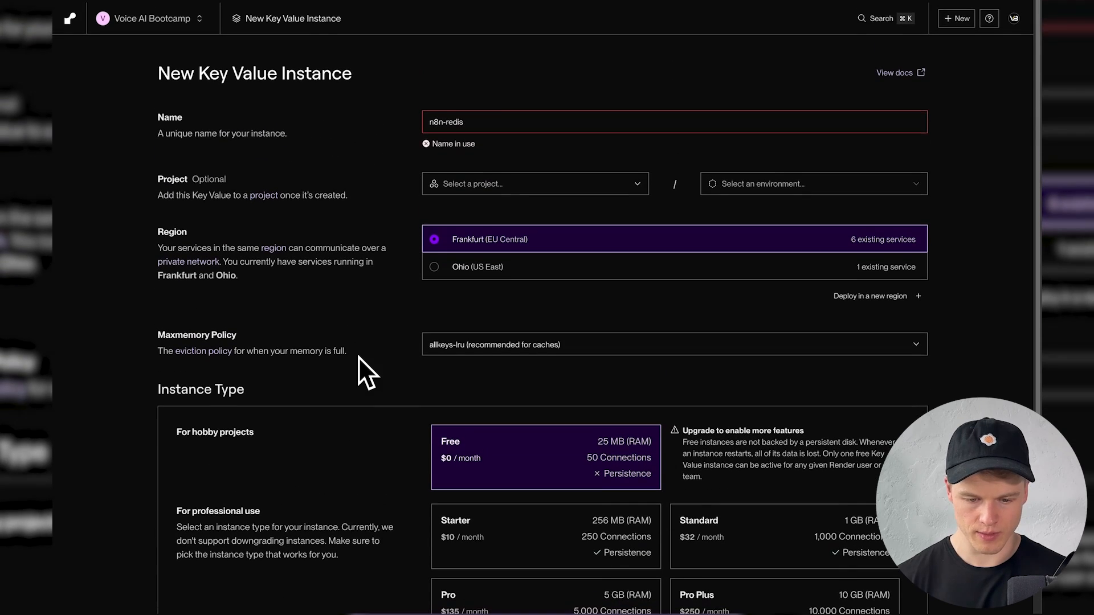
Change the instance name to n8n-redis-1 and create the Key Value instance
text(-2)
click(415, 176)
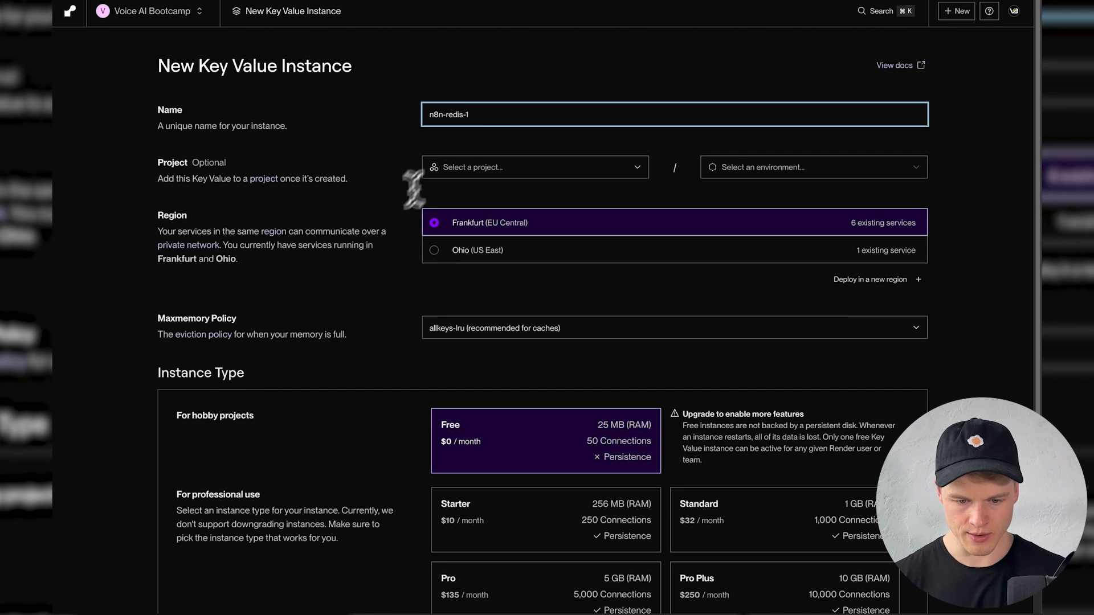
scroll(374, 231, down, 3)
click(190, 555)
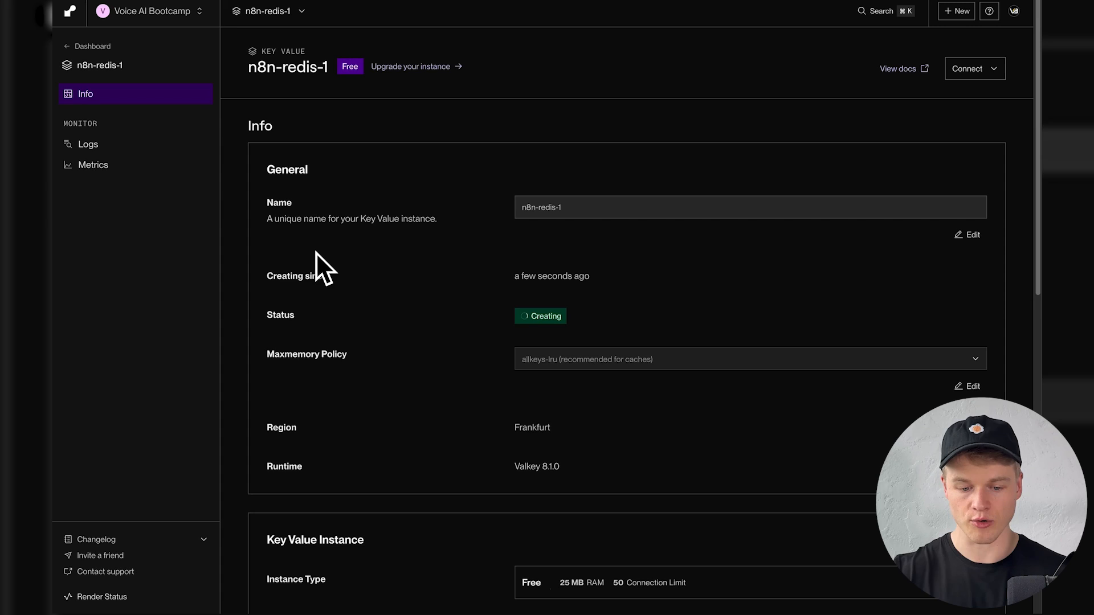
Review the new instance's details and copy the host and port part of its Internal Key Value URL
scroll(473, 364, down, 5)
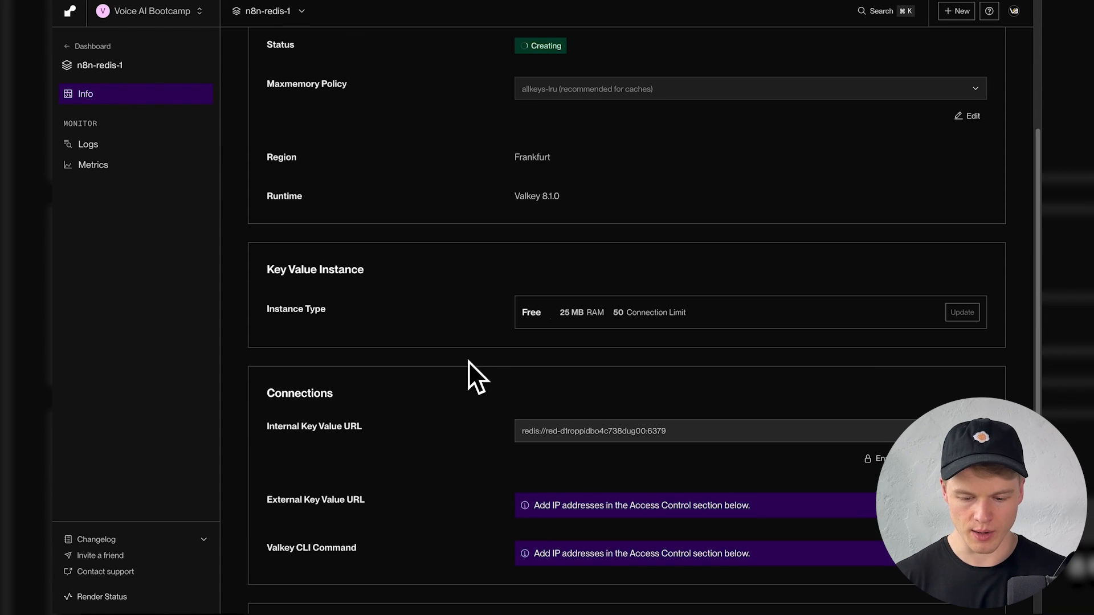
scroll(469, 361, down, 2)
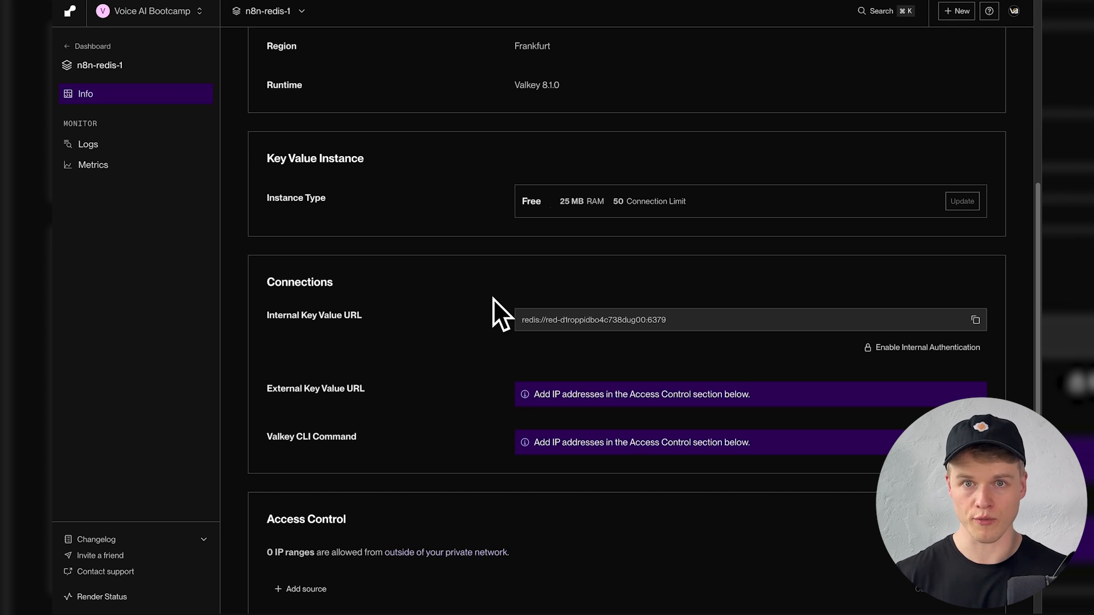
scroll(494, 299, up, 5)
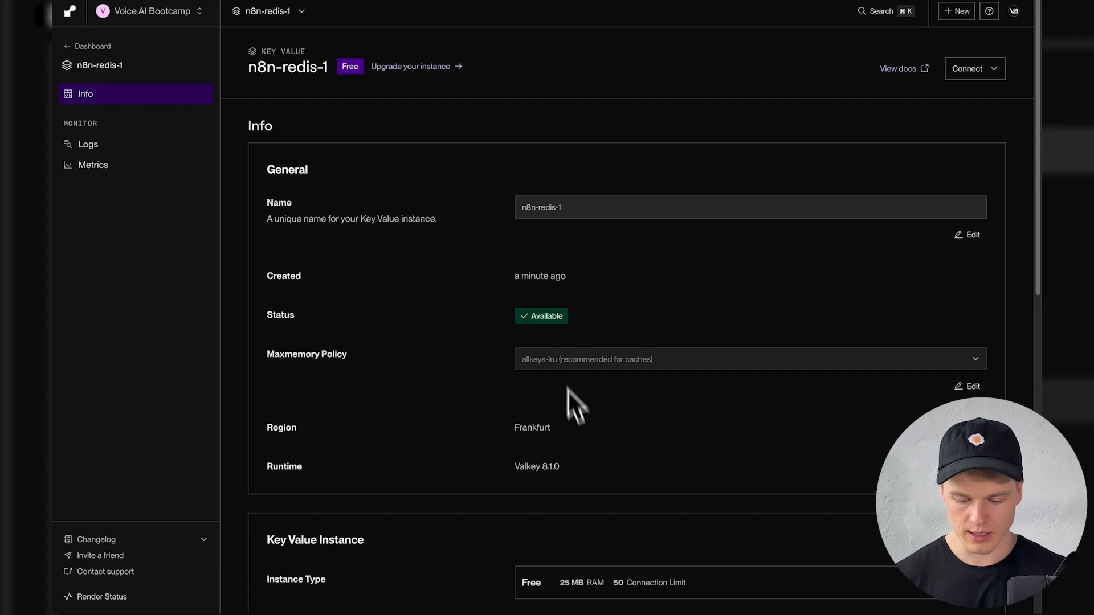
scroll(567, 391, down, 7)
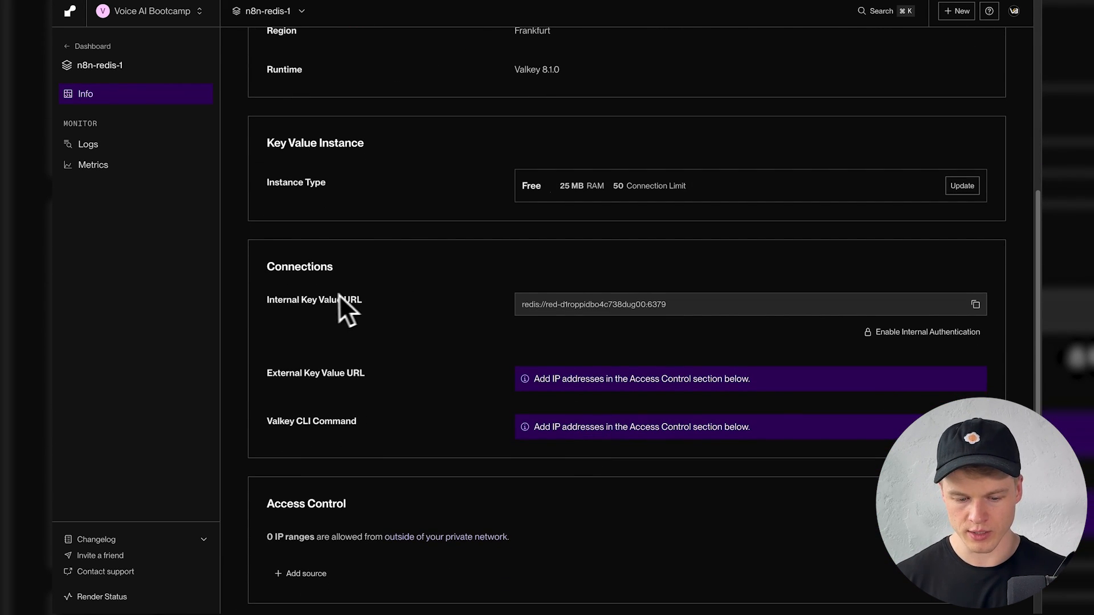
drag(668, 307, 555, 309)
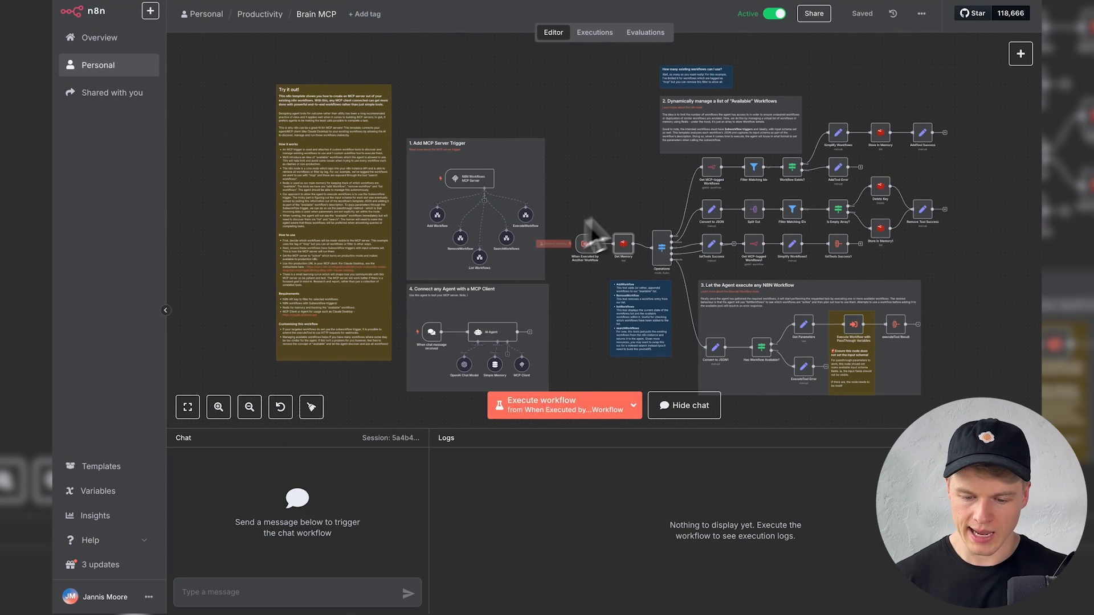
Switch to n8n and create a Redis credential from the Get Memory node with host red-d1roppidbo4c738dug00, without the port suffix, and save it
double_click(624, 245)
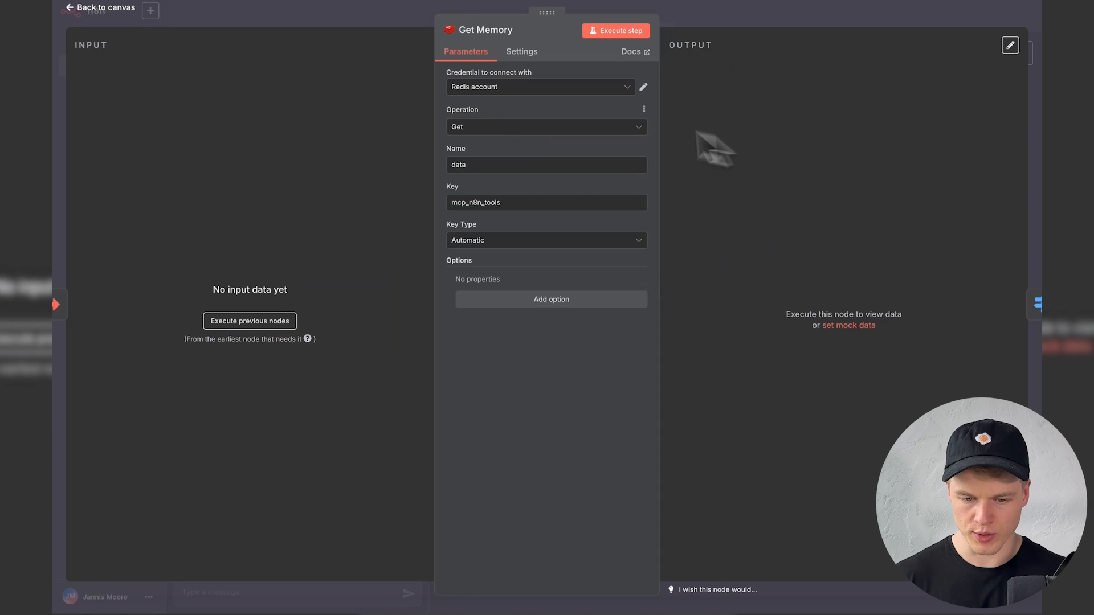
click(626, 88)
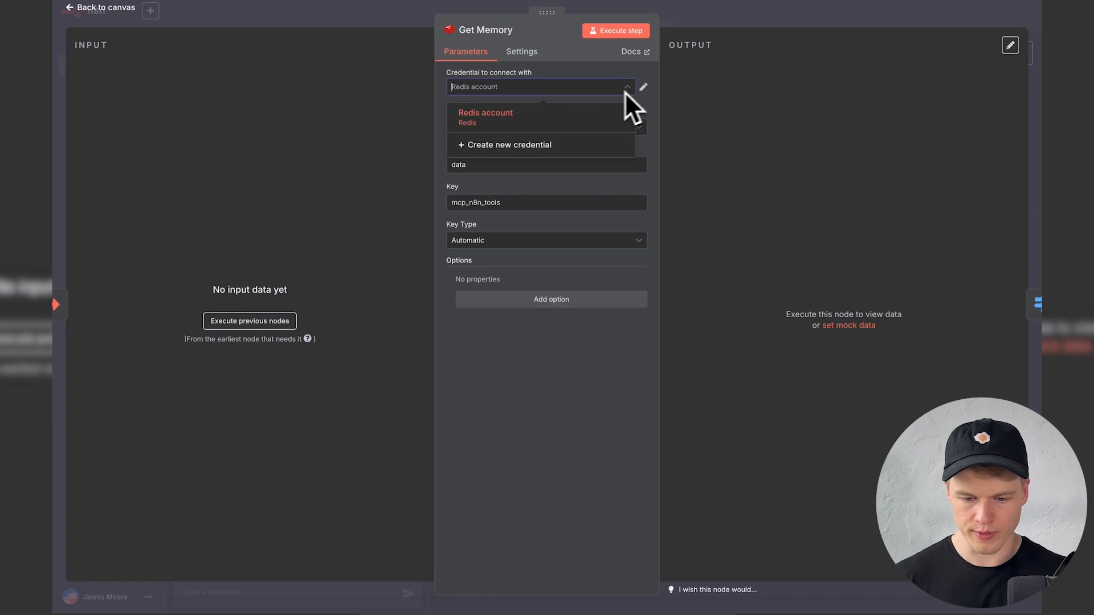
click(510, 145)
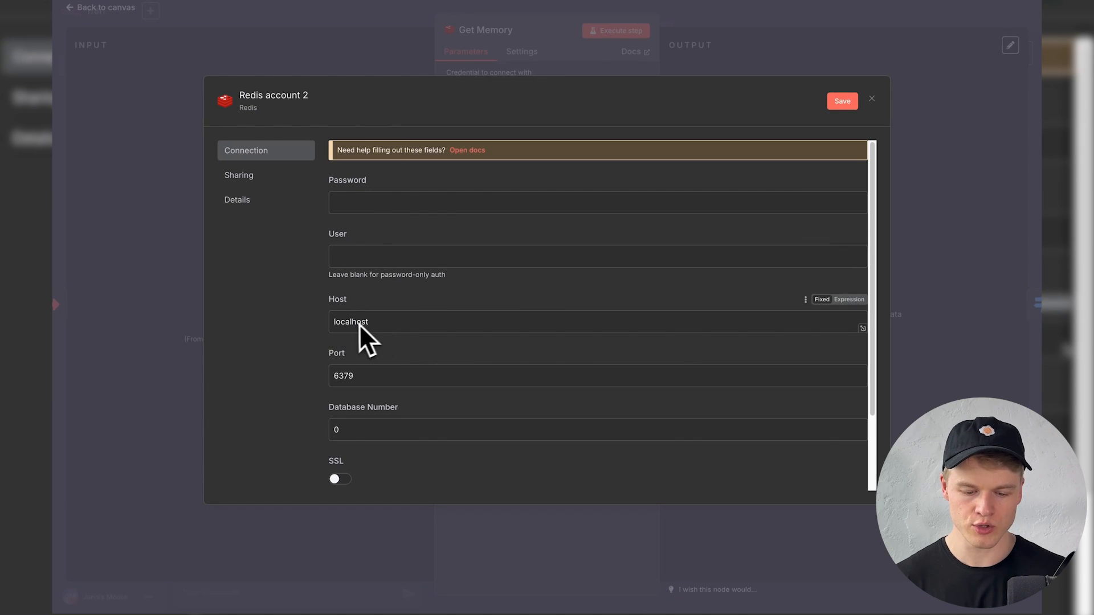
text(red-d1roppidbo4c738dug00:6379)
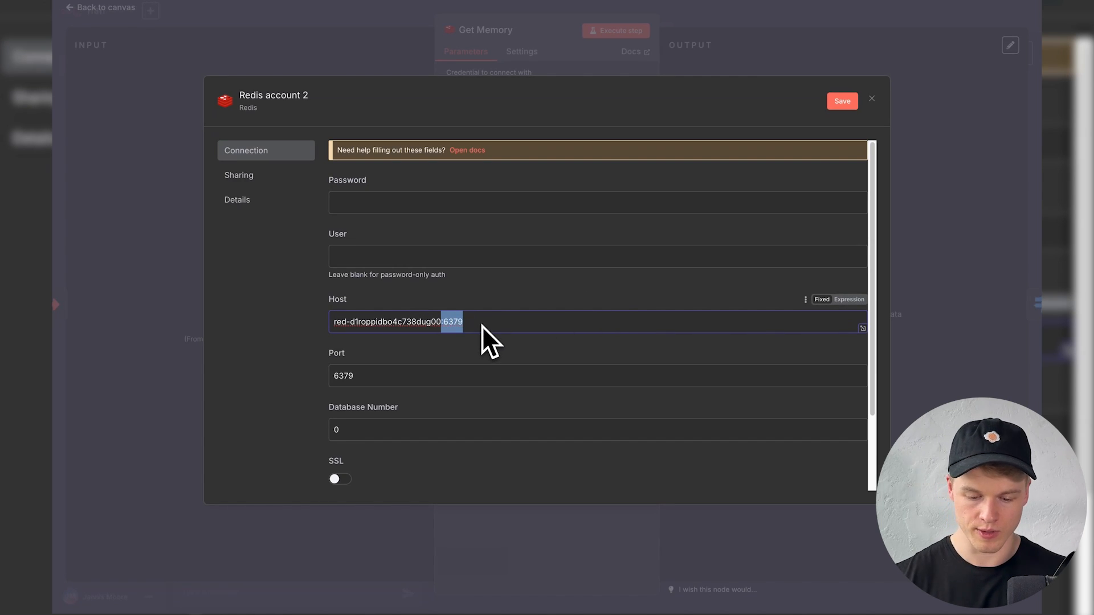
key(BackSpace)
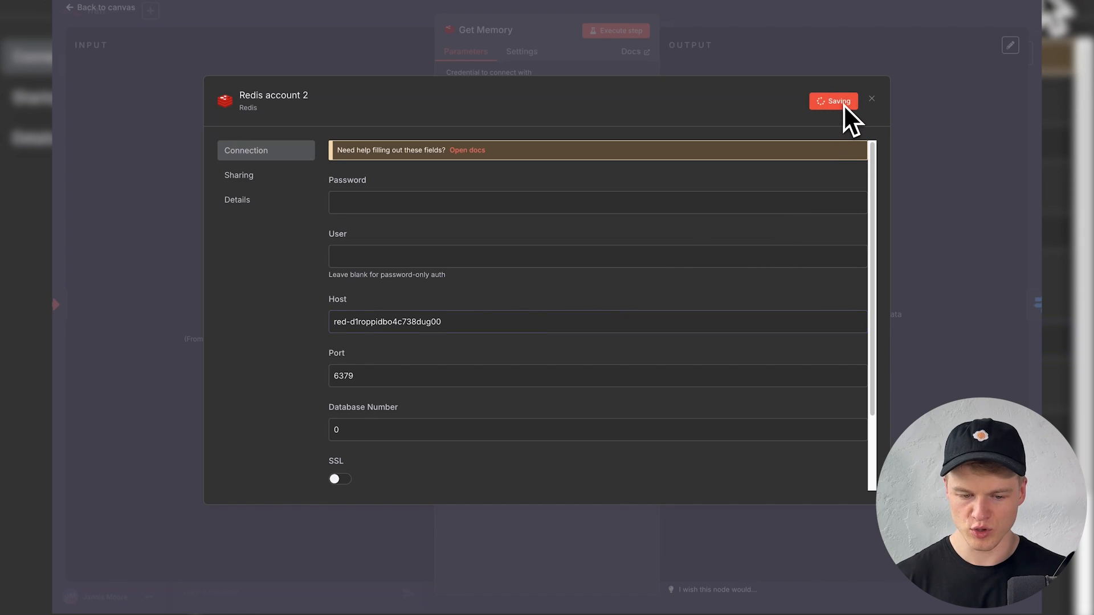
click(842, 102)
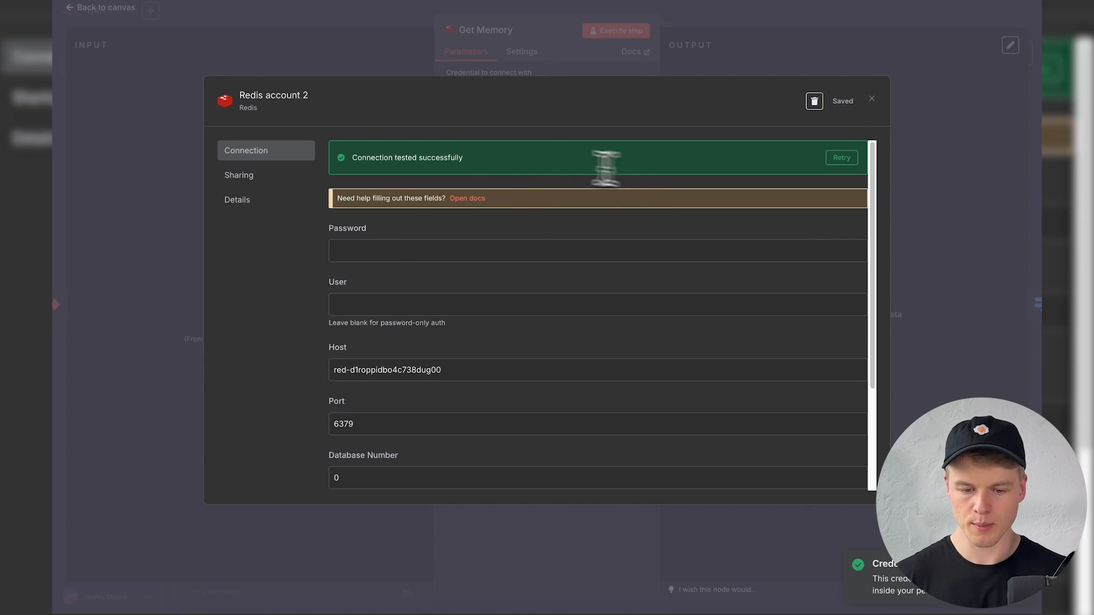
Check the connection test of the Redis account 2 credential, delete that credential and close the Get Memory node
drag(369, 157, 513, 171)
click(516, 172)
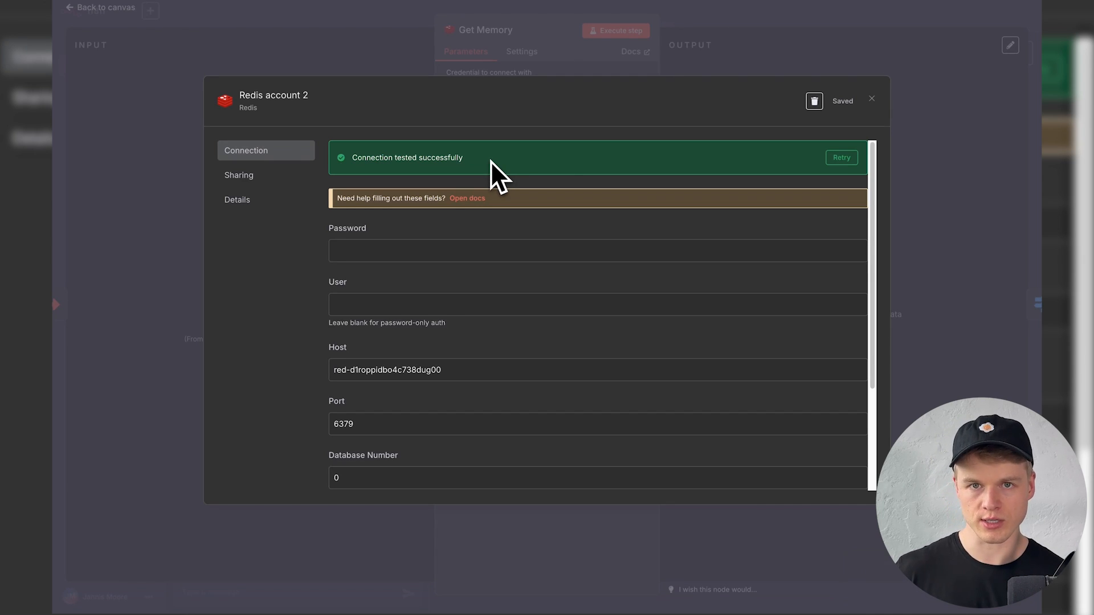
click(814, 101)
click(641, 328)
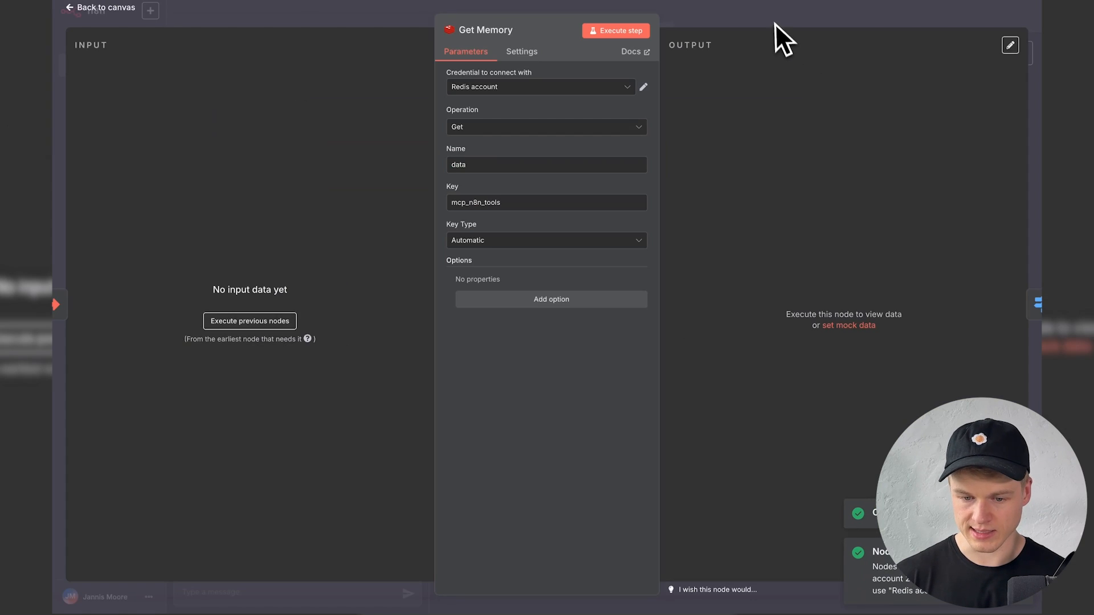
click(775, 22)
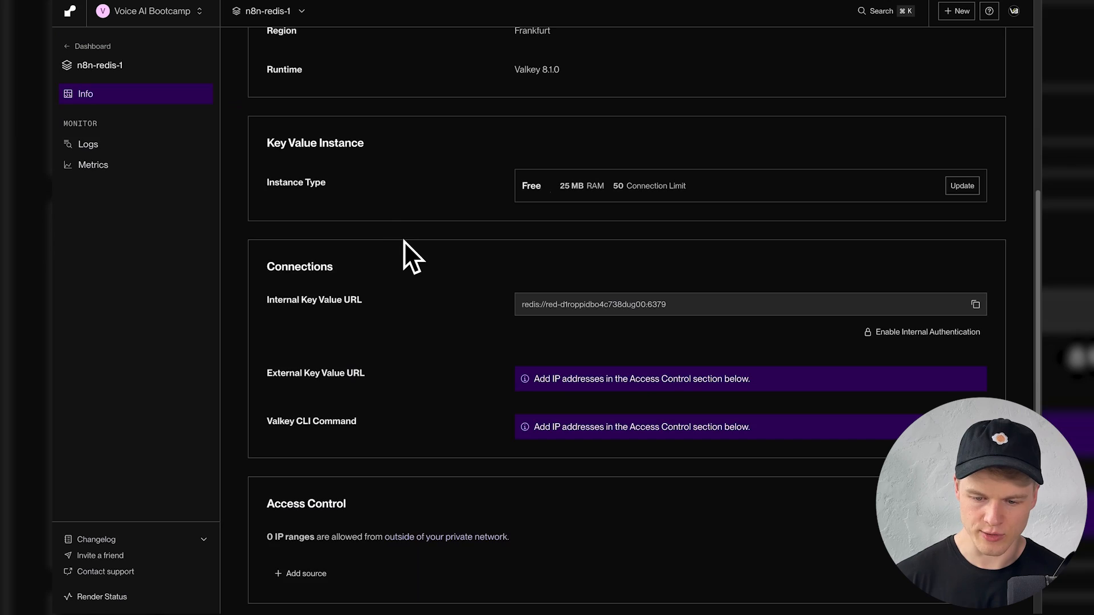
Add 192.168.0.1 as an allowed source in the n8n-redis-1 instance's Access Control and save the change
scroll(403, 248, up, 6)
scroll(405, 241, down, 10)
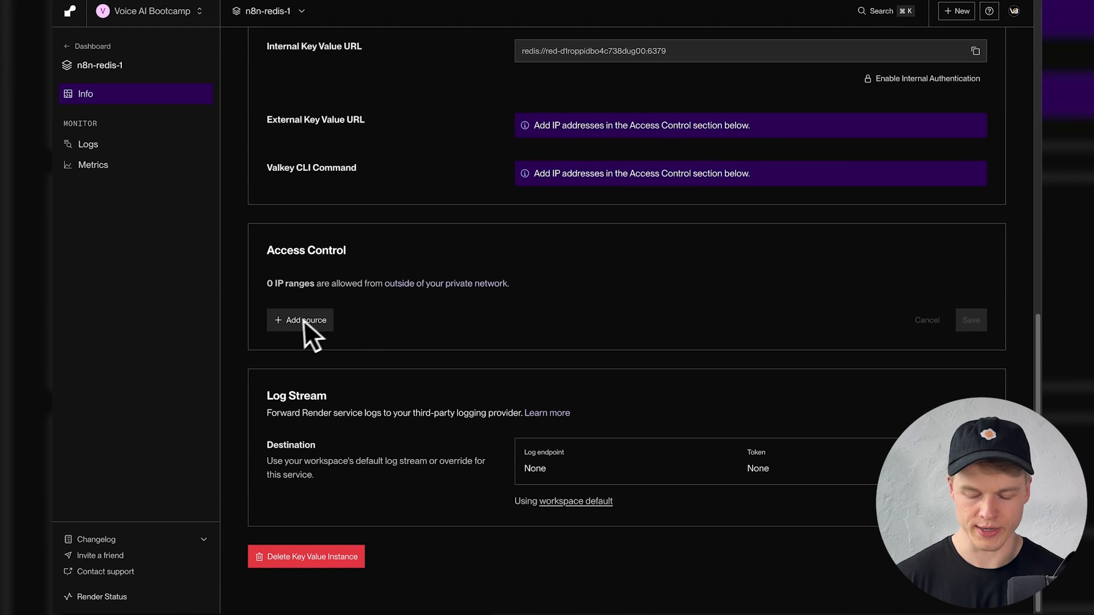
click(295, 322)
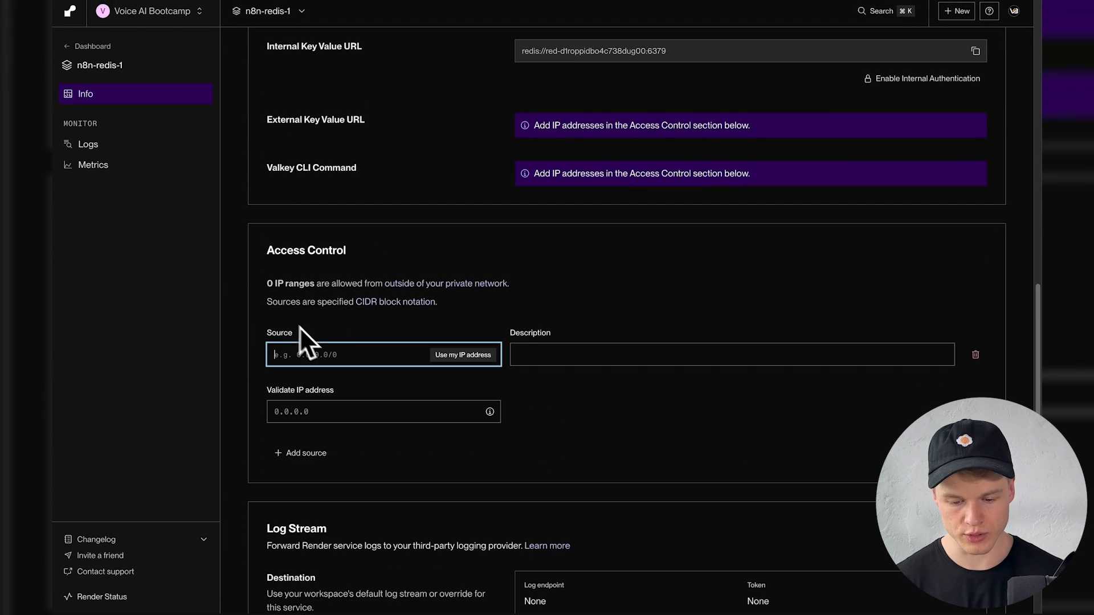
text(1)
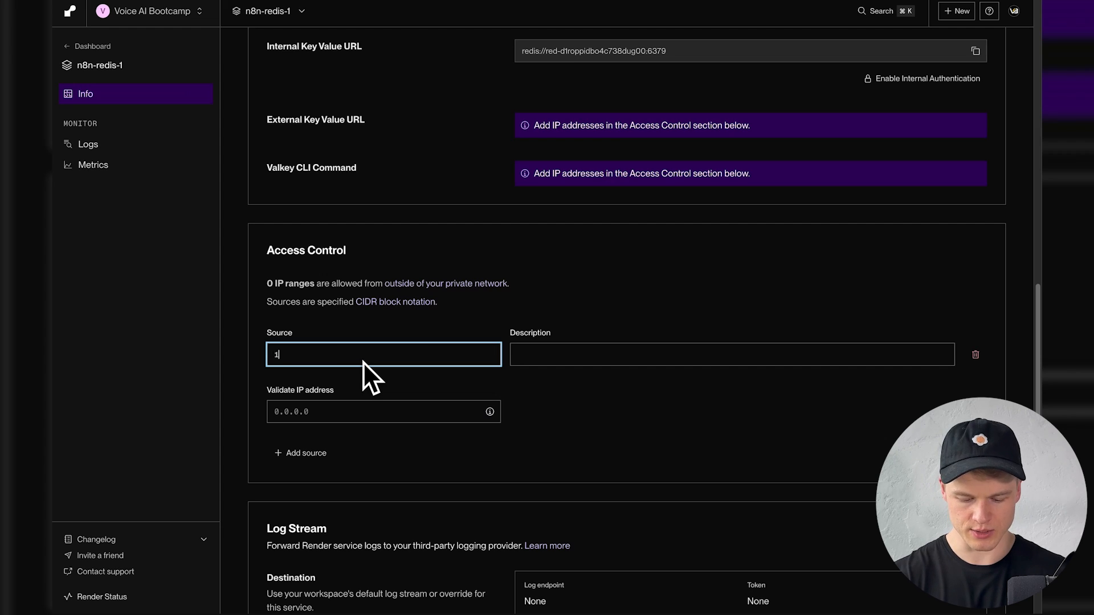
text(92.168.0.1)
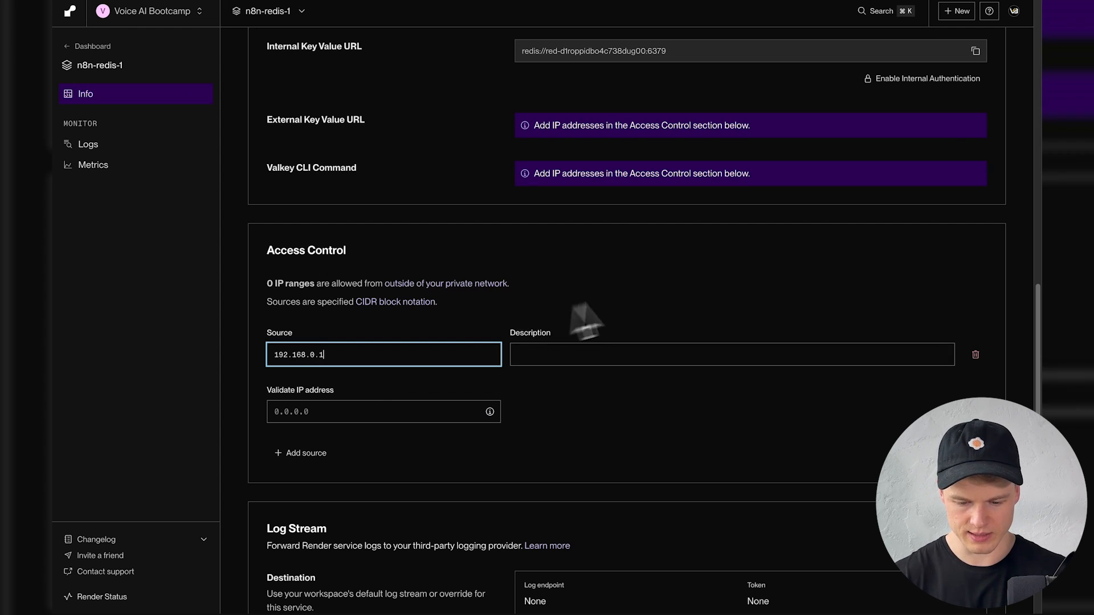
click(665, 281)
scroll(491, 416, down, 2)
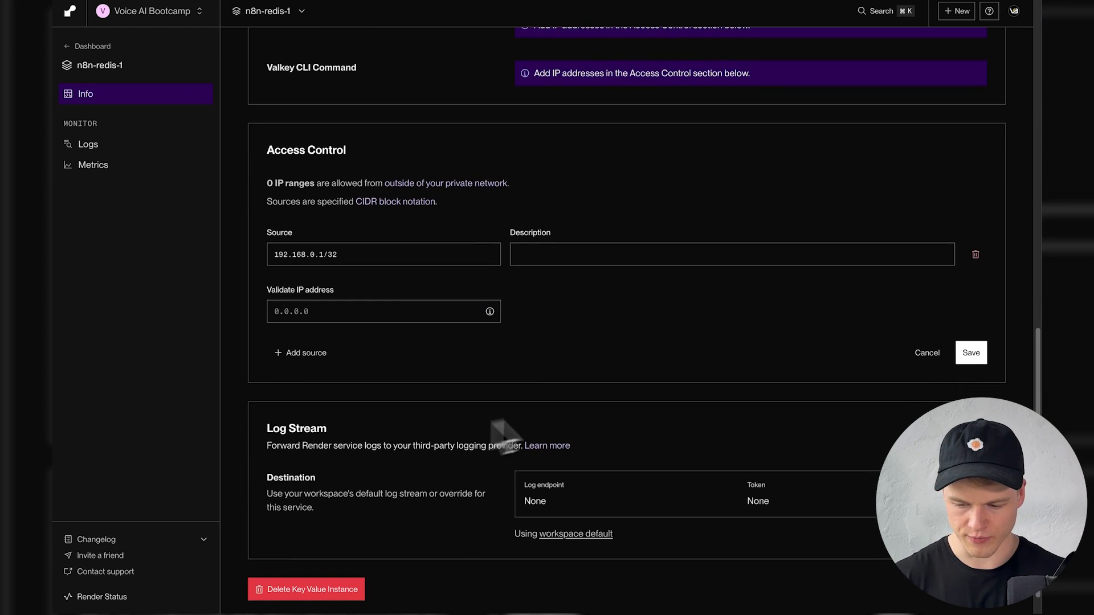
click(970, 349)
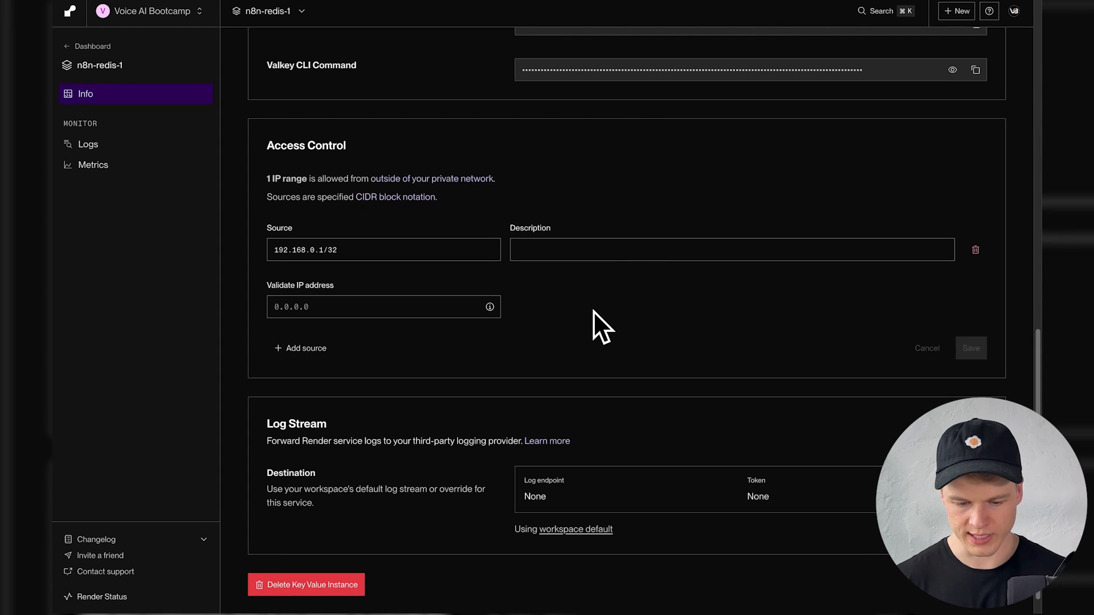
Examine the instance's External Redis URL, including its credential part, and compare it with the Internal Key Value URL under Connections
scroll(593, 311, up, 12)
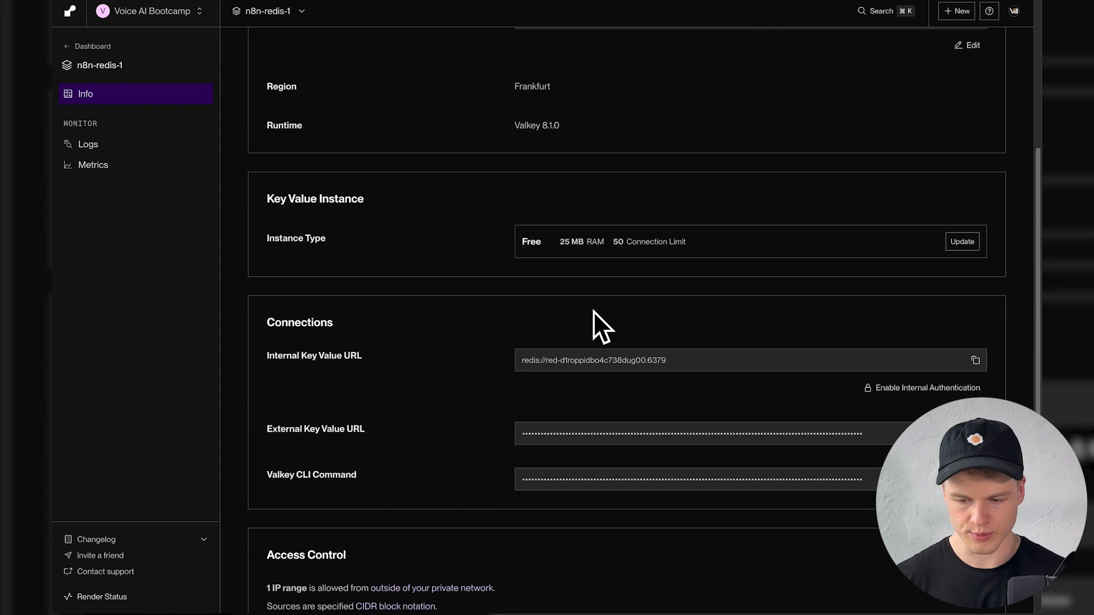
click(993, 70)
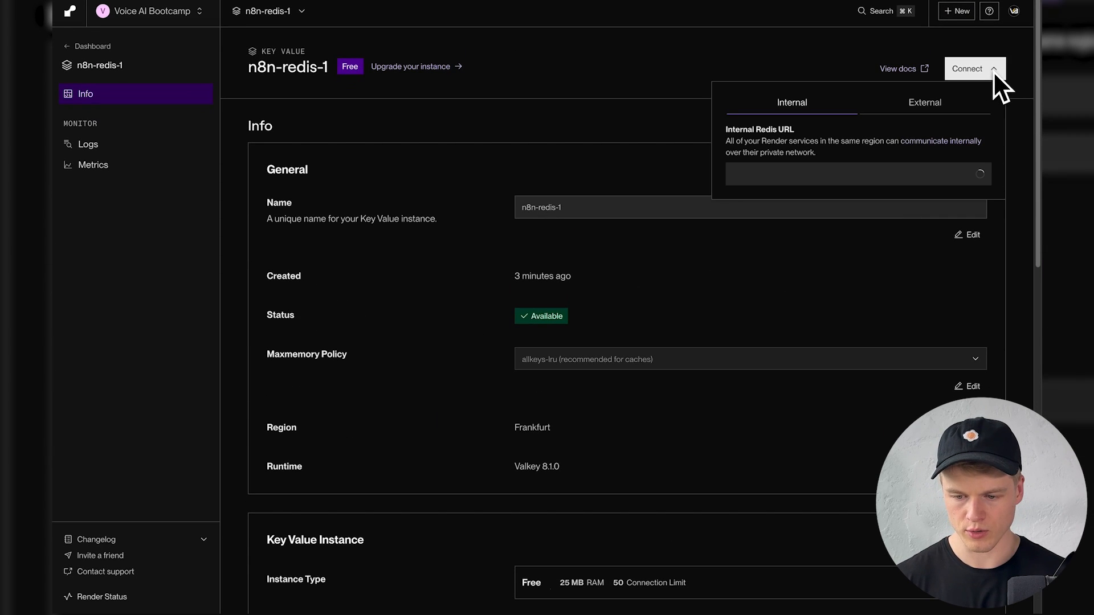
click(933, 101)
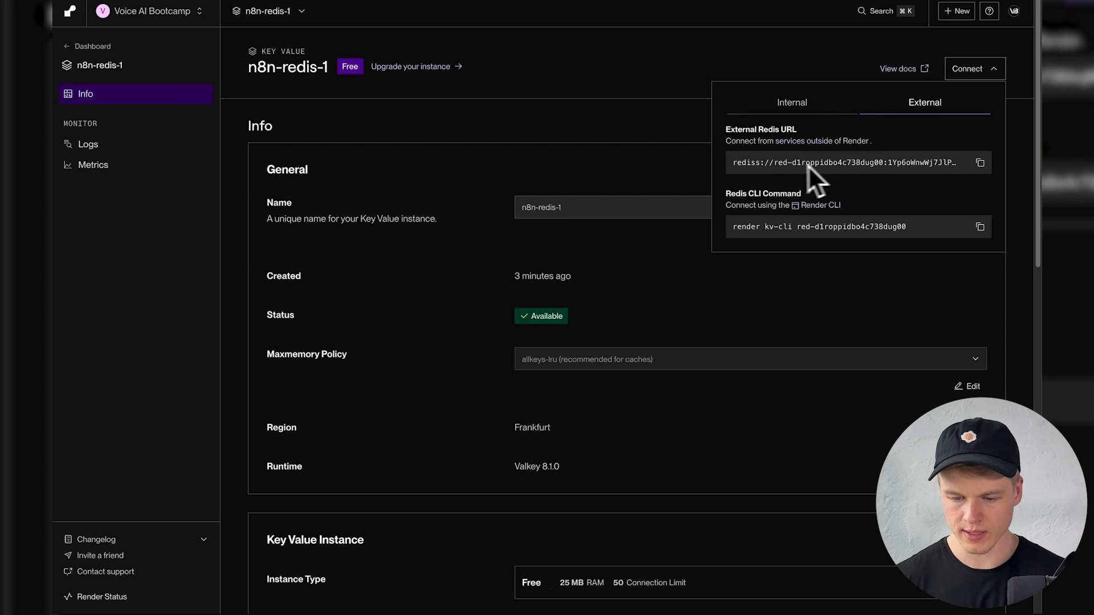
drag(773, 165, 926, 166)
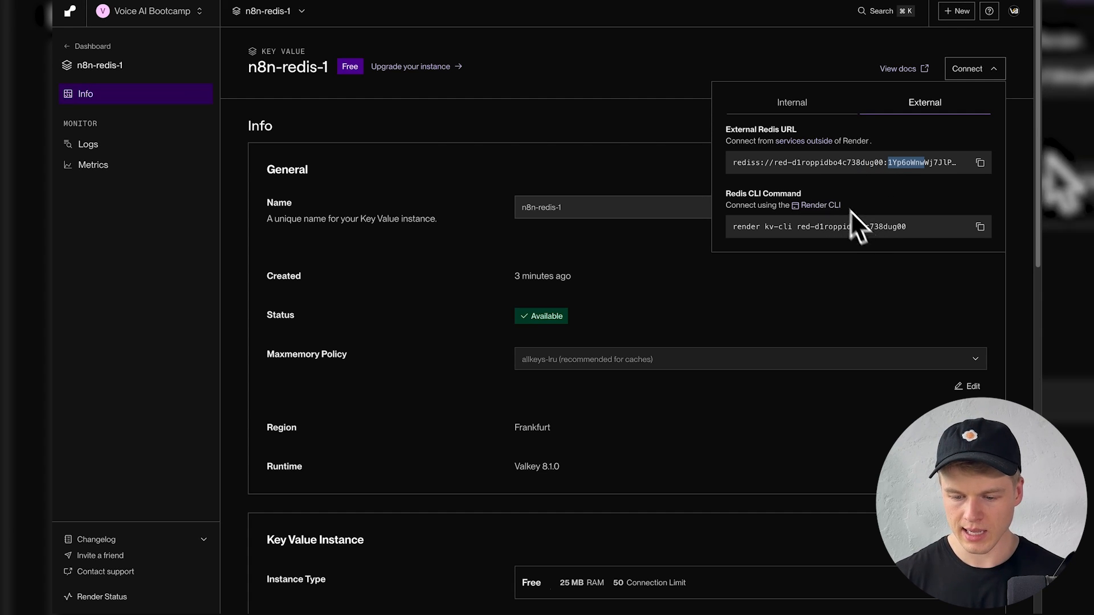
scroll(702, 285, down, 5)
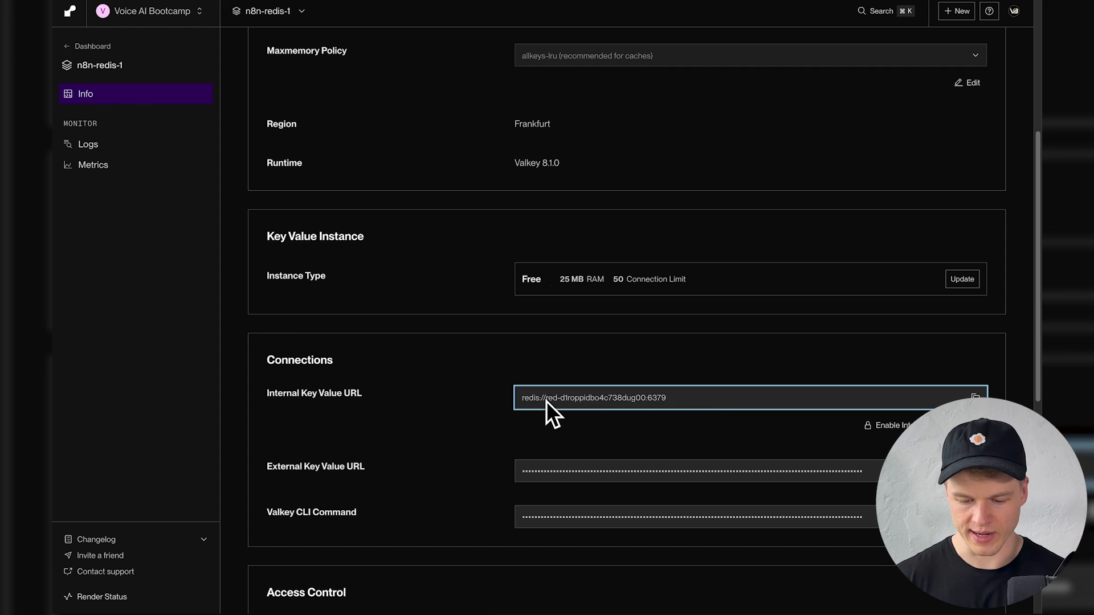
drag(545, 401, 682, 401)
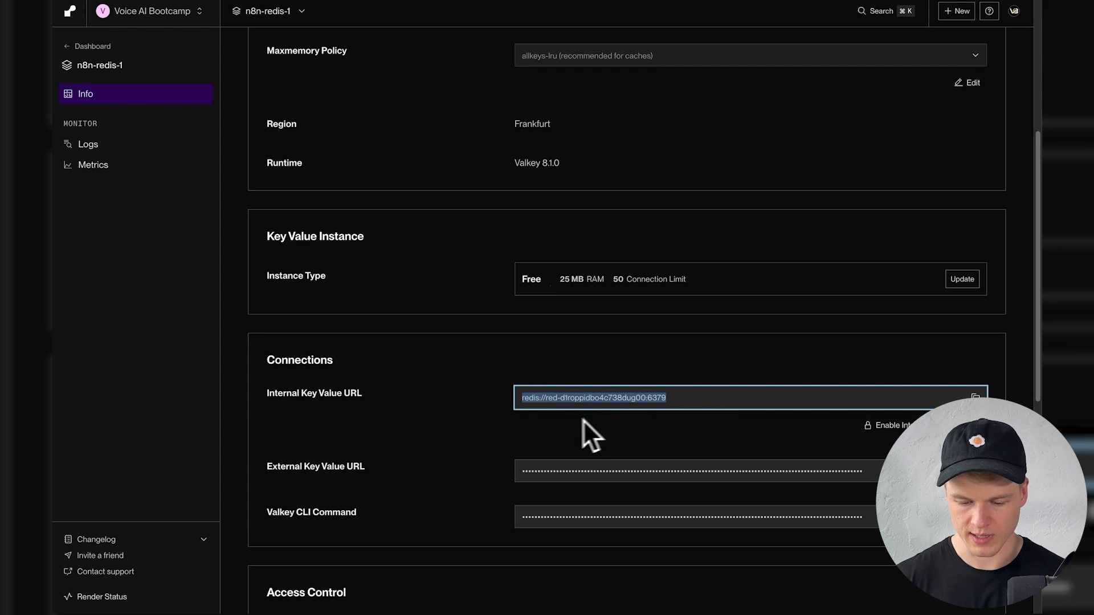
click(708, 177)
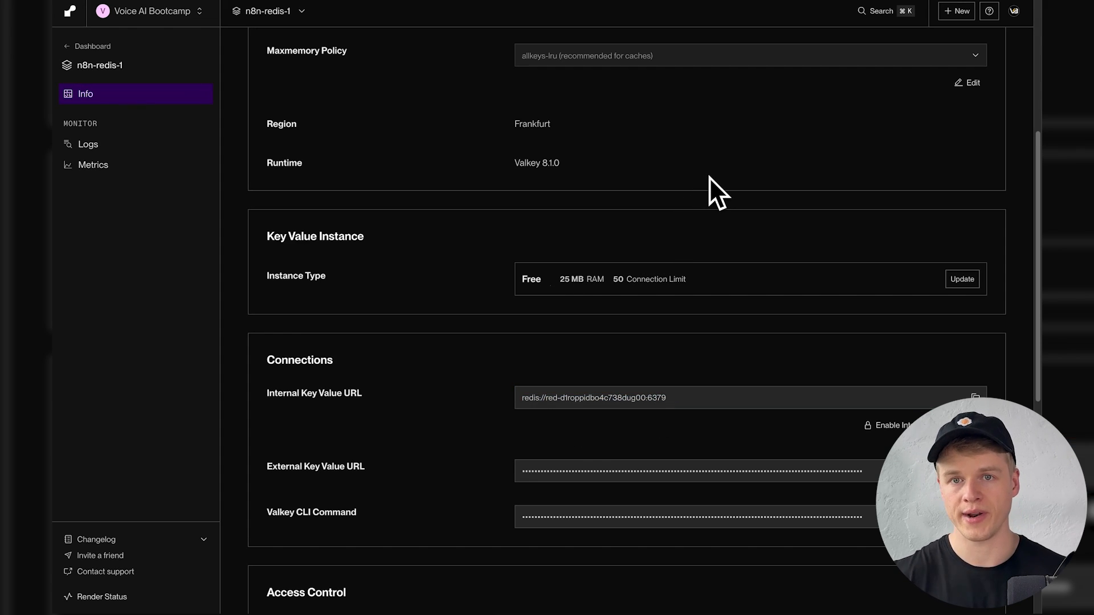